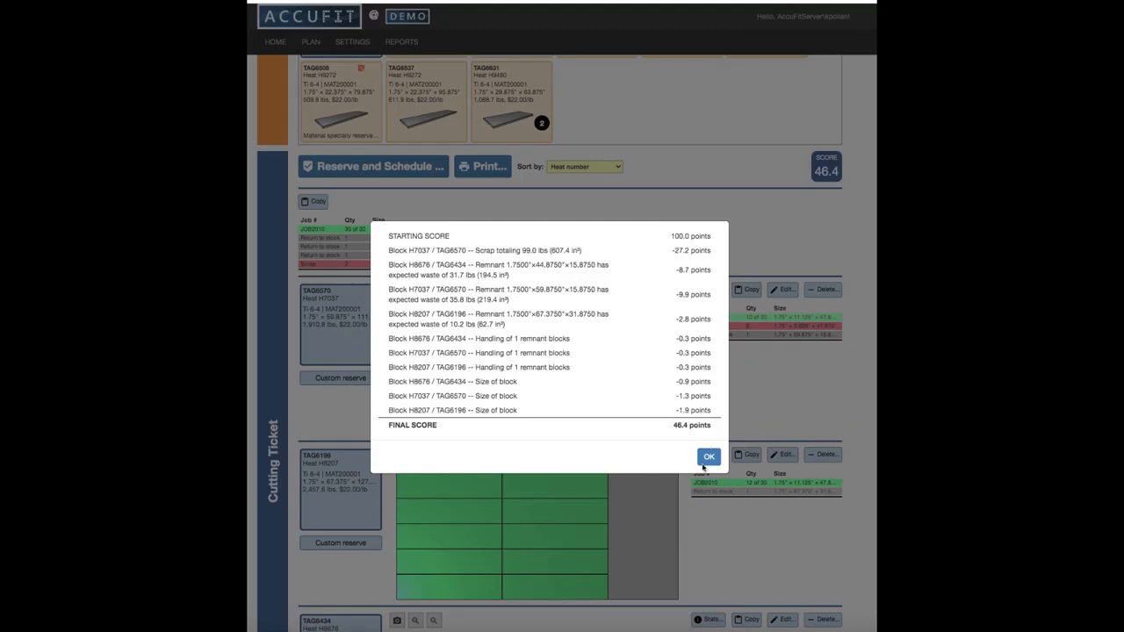
Step: Close the score breakdown and set the plan's jobs mode to Complete filler jobs
left_click(708, 456)
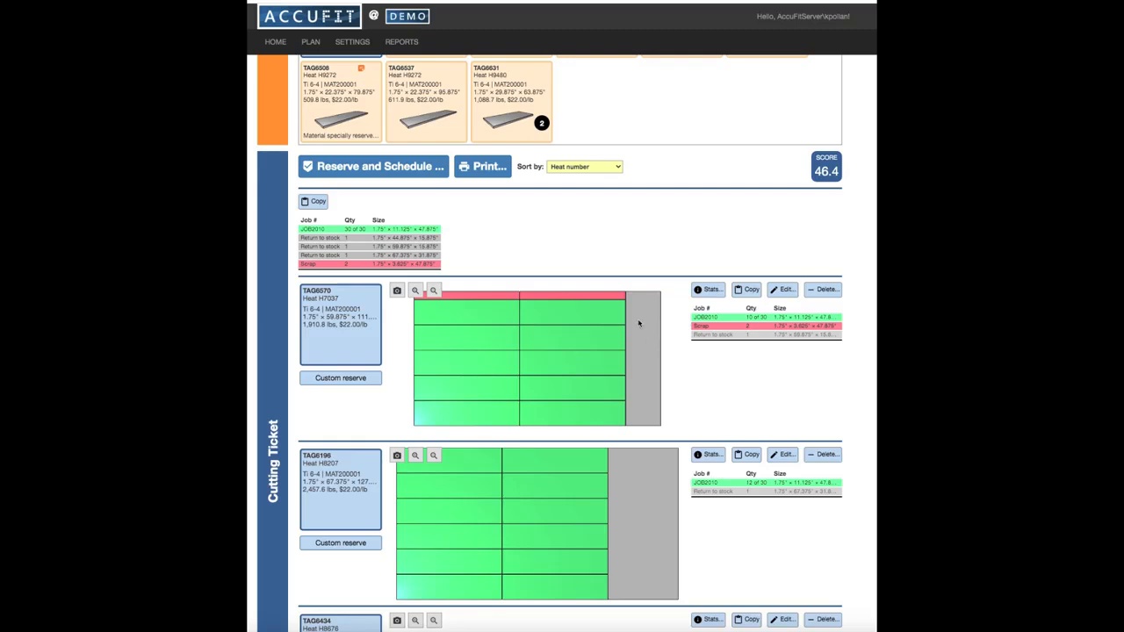
scroll(770, 291, "up", 3)
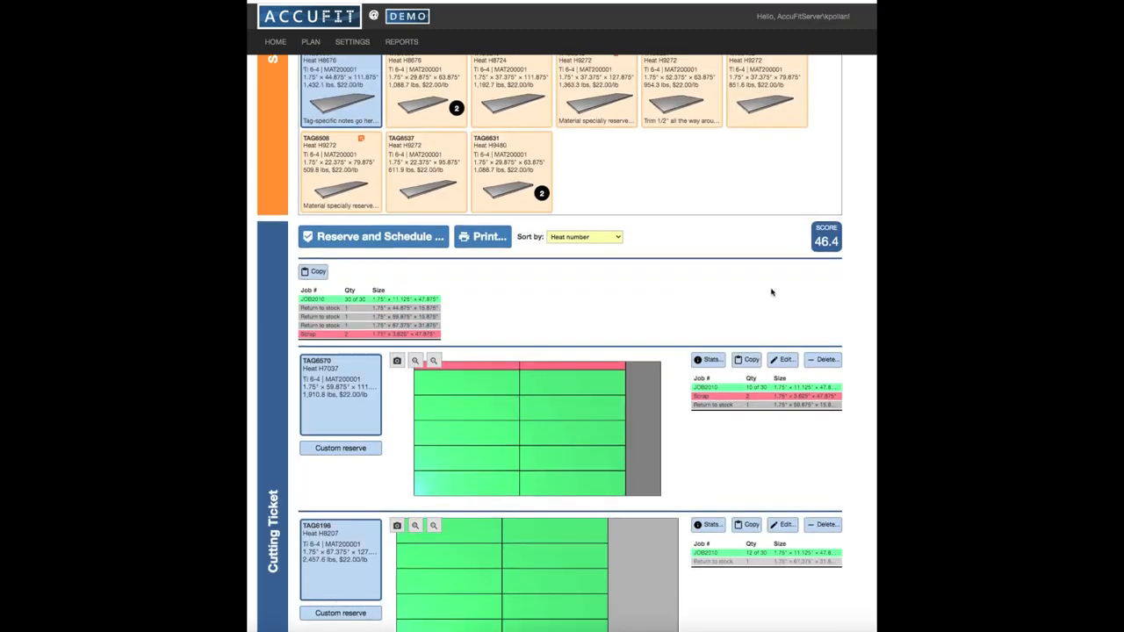
scroll(831, 270, "up", 2)
scroll(831, 271, "up", 5)
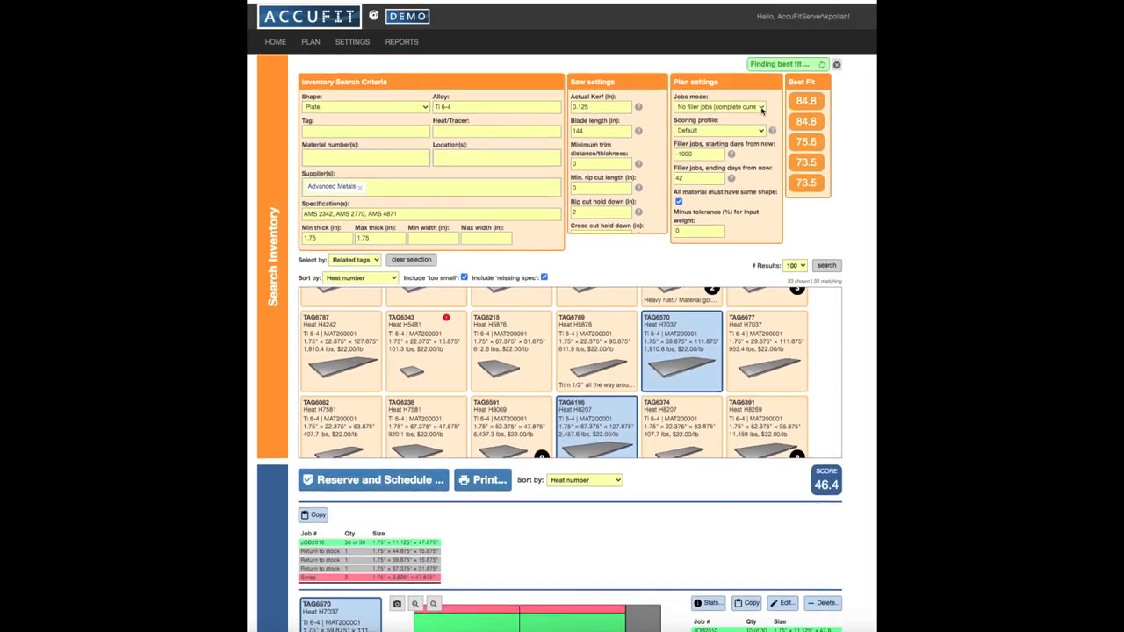
left_click(761, 107)
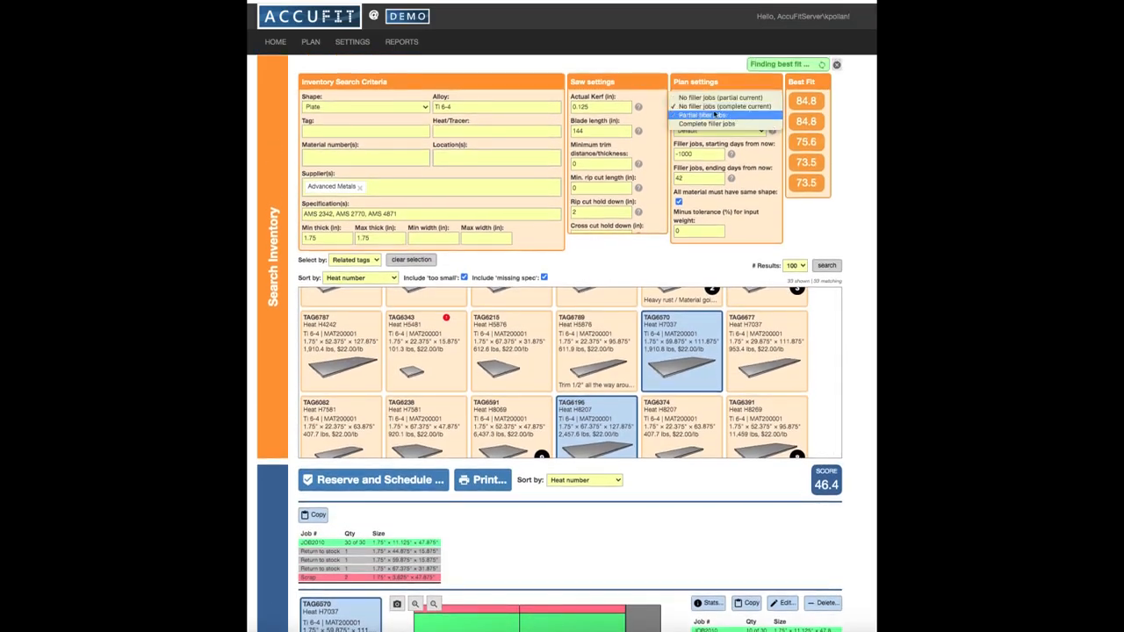
left_click(706, 123)
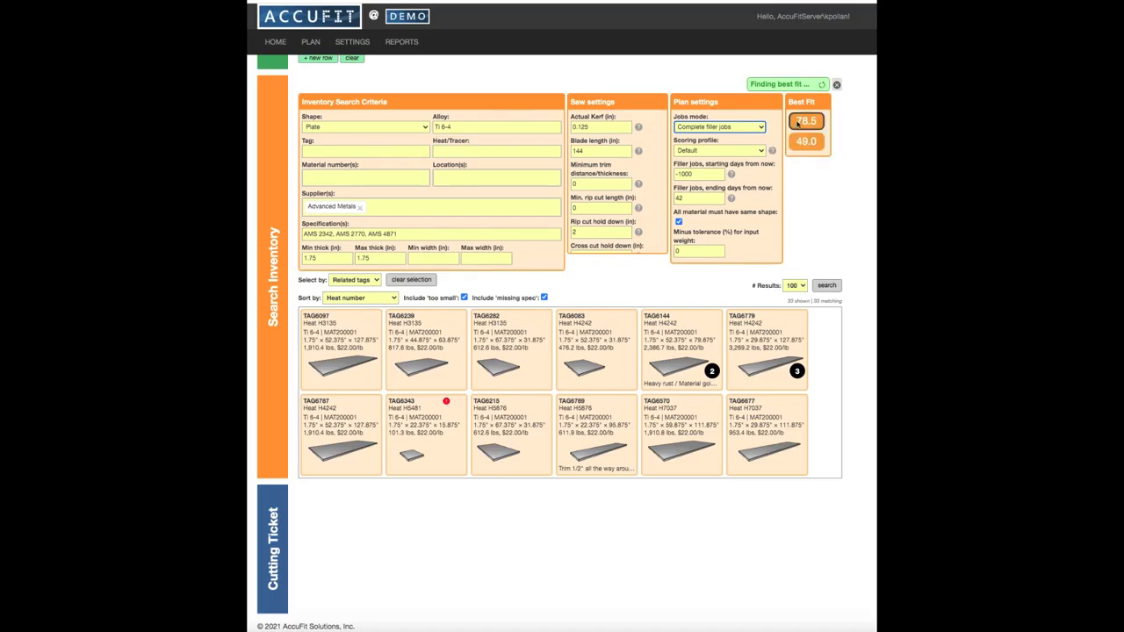
Step: Load the best-fit plan scored 78.5 and switch its three TAG6591 cutting layouts to a 3D view
left_click(800, 124)
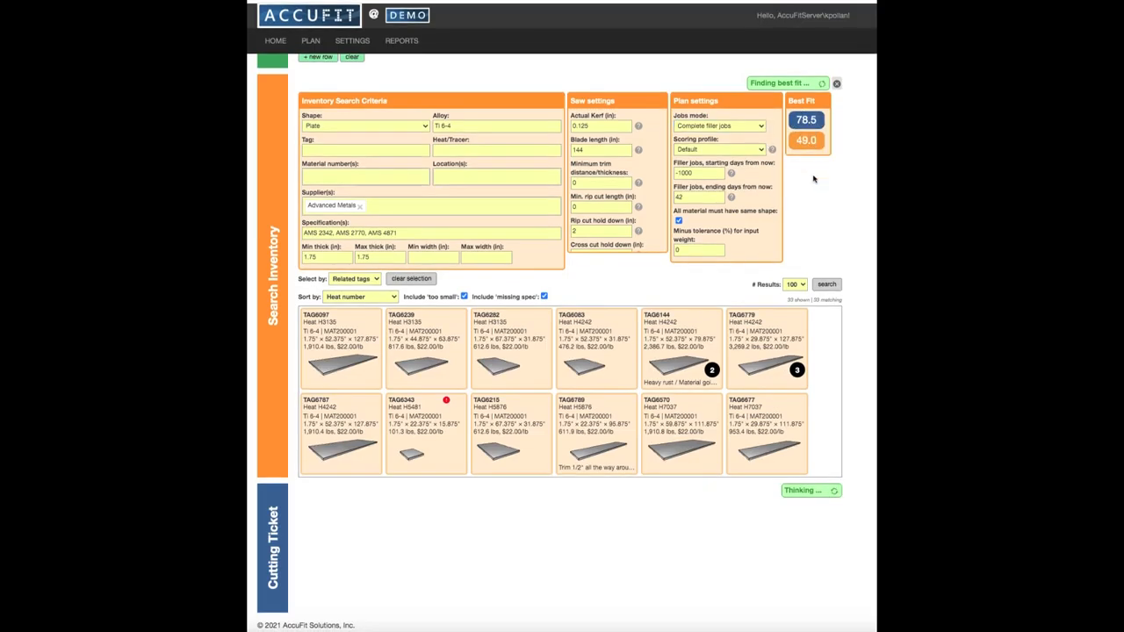
scroll(821, 257, "down", 2)
scroll(822, 258, "down", 10)
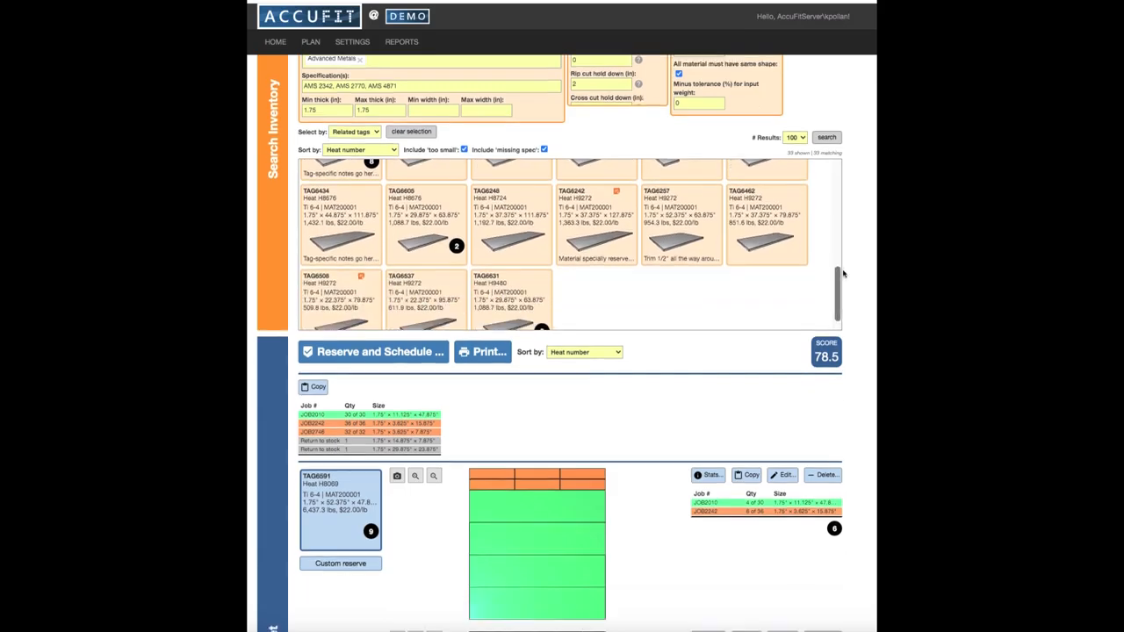
scroll(614, 309, "down", 1)
left_click(396, 91)
left_click(397, 254)
left_click(396, 419)
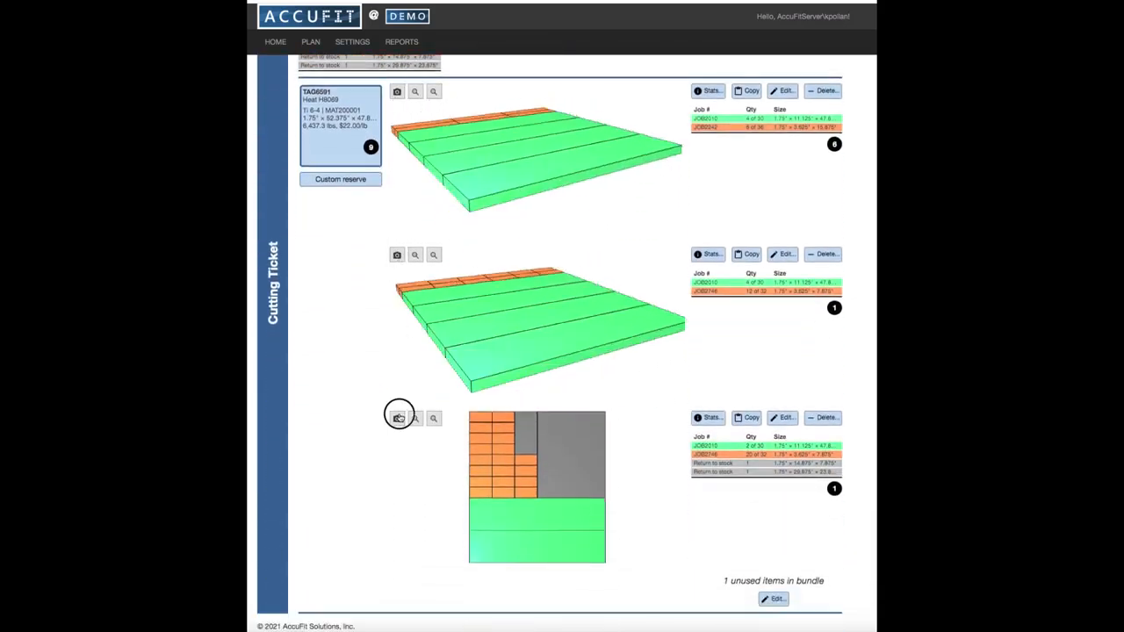
Step: Review the score breakdown of the complete-filler cutting ticket and close it
scroll(758, 136, "up", 3)
left_click(825, 132)
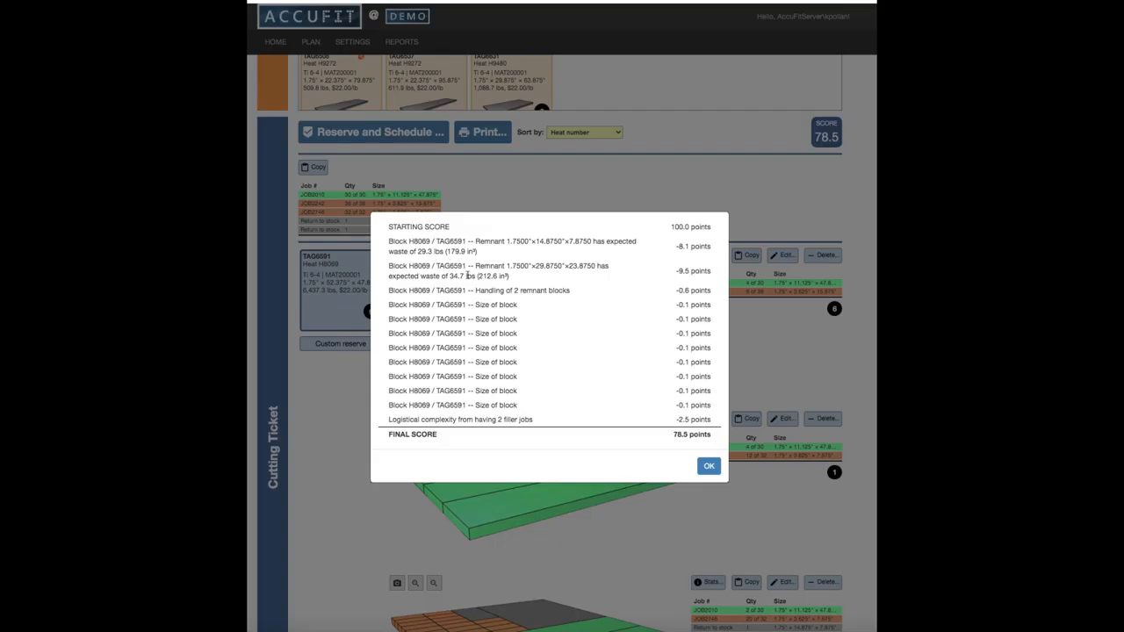
left_click(708, 465)
Step: Change the jobs mode to Partial filler jobs and load the first best-fit plan, scored 96.8
scroll(645, 370, "down", 2)
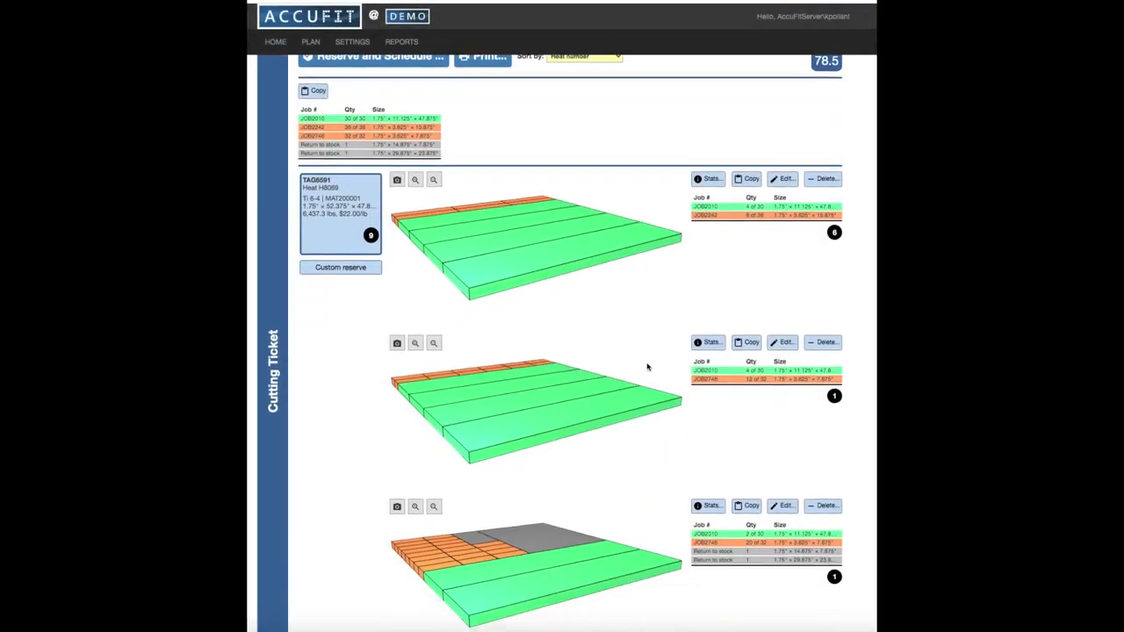
scroll(602, 445, "down", 2)
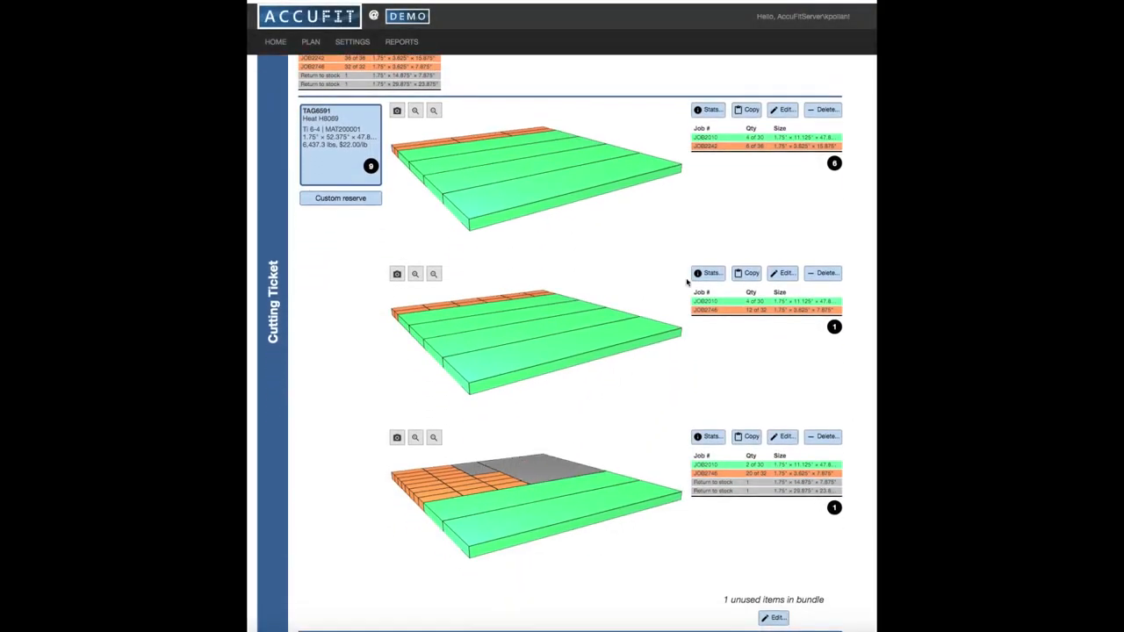
scroll(743, 193, "up", 1)
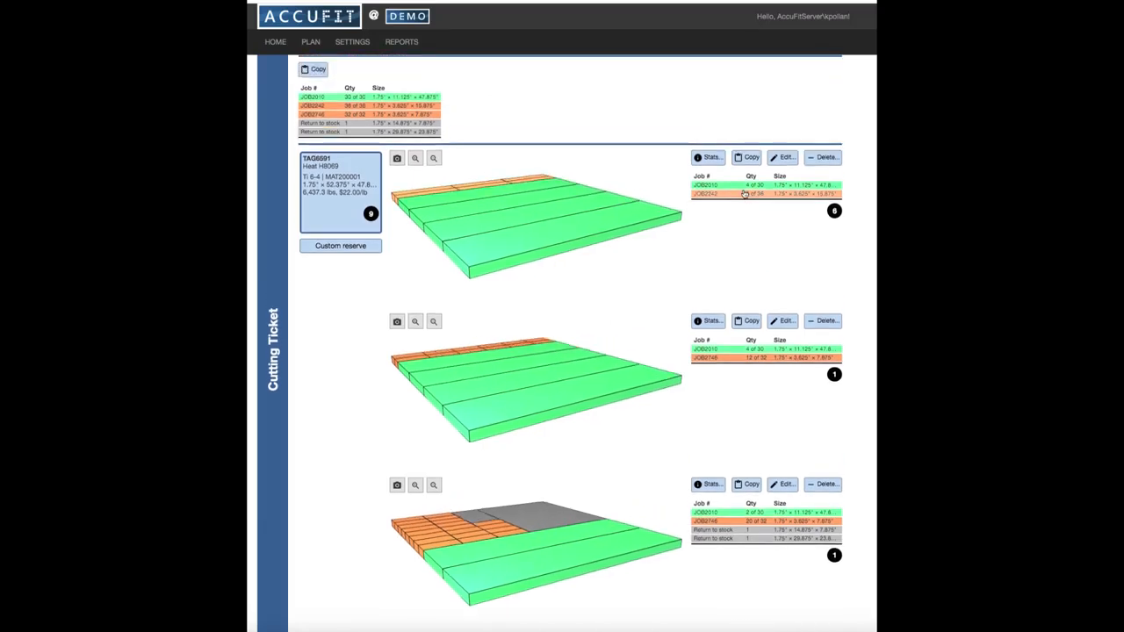
scroll(744, 193, "up", 2)
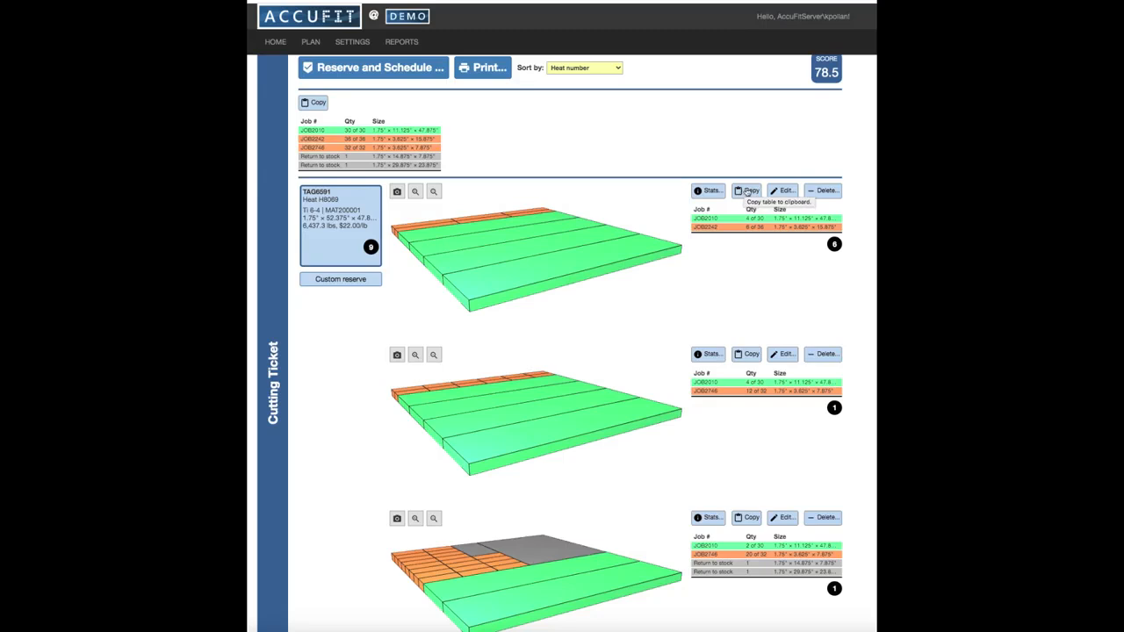
scroll(757, 191, "up", 3)
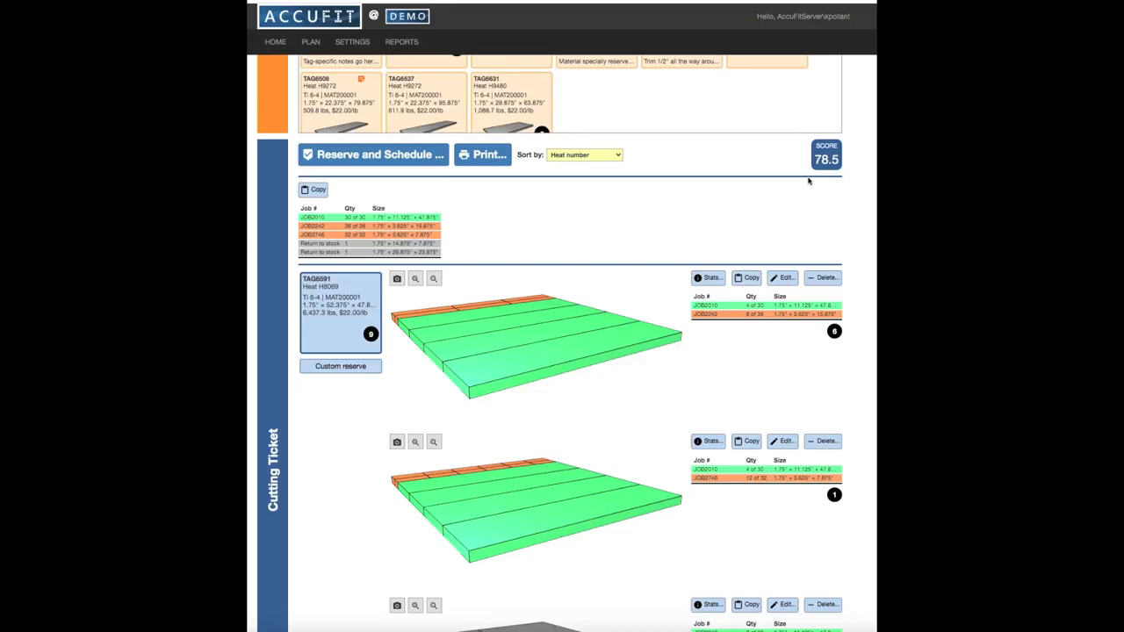
scroll(808, 181, "up", 10)
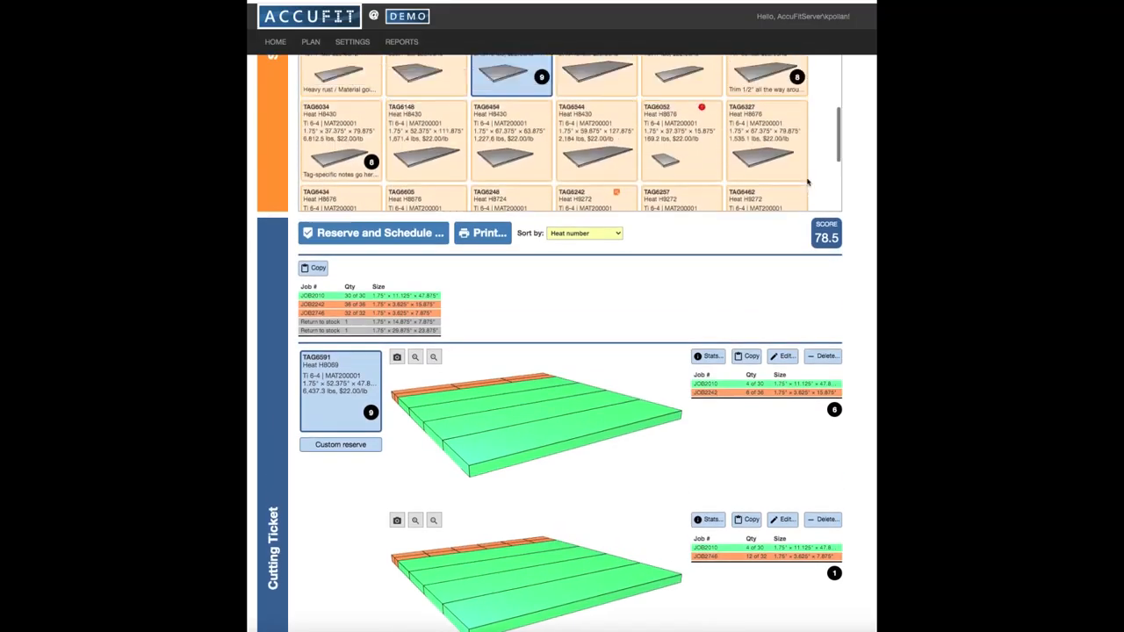
scroll(863, 185, "up", 2)
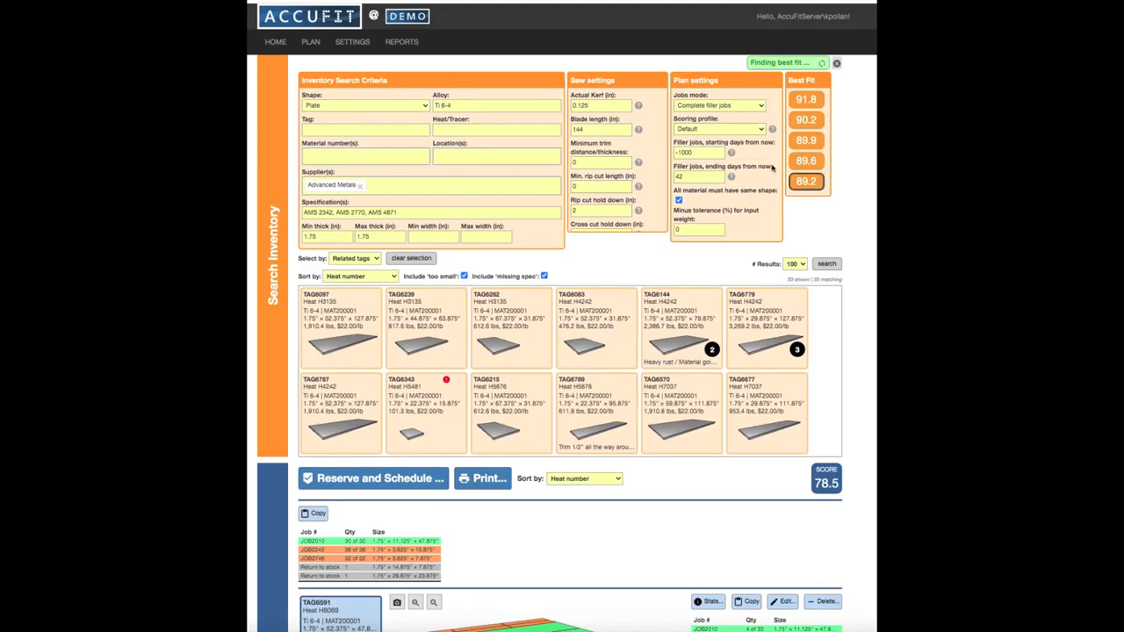
left_click(759, 105)
left_click(719, 98)
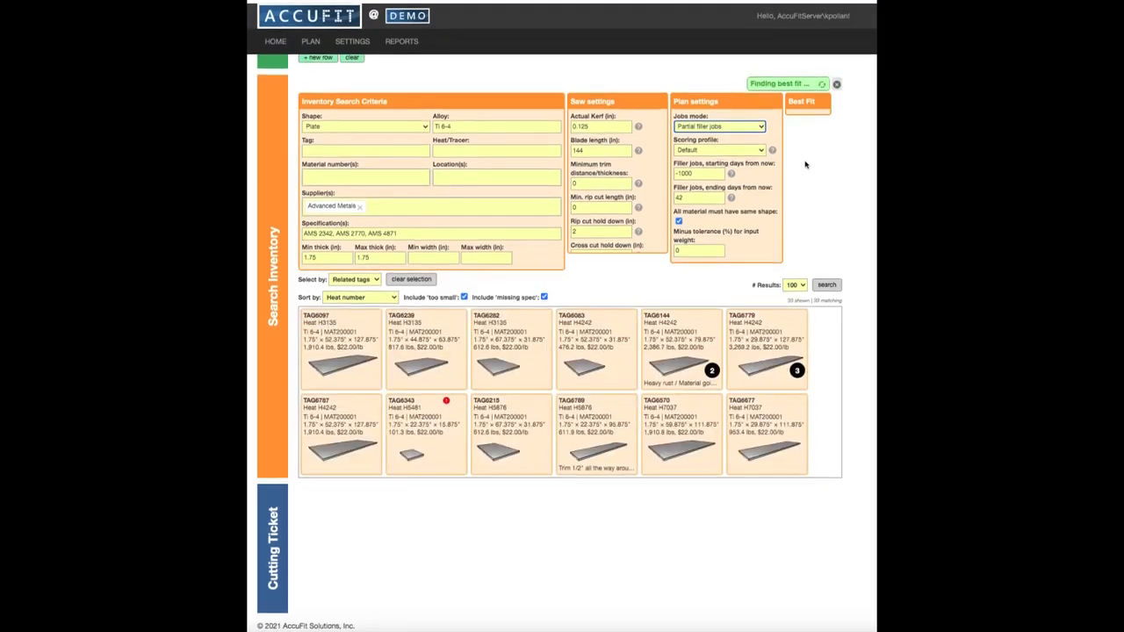
left_click(805, 123)
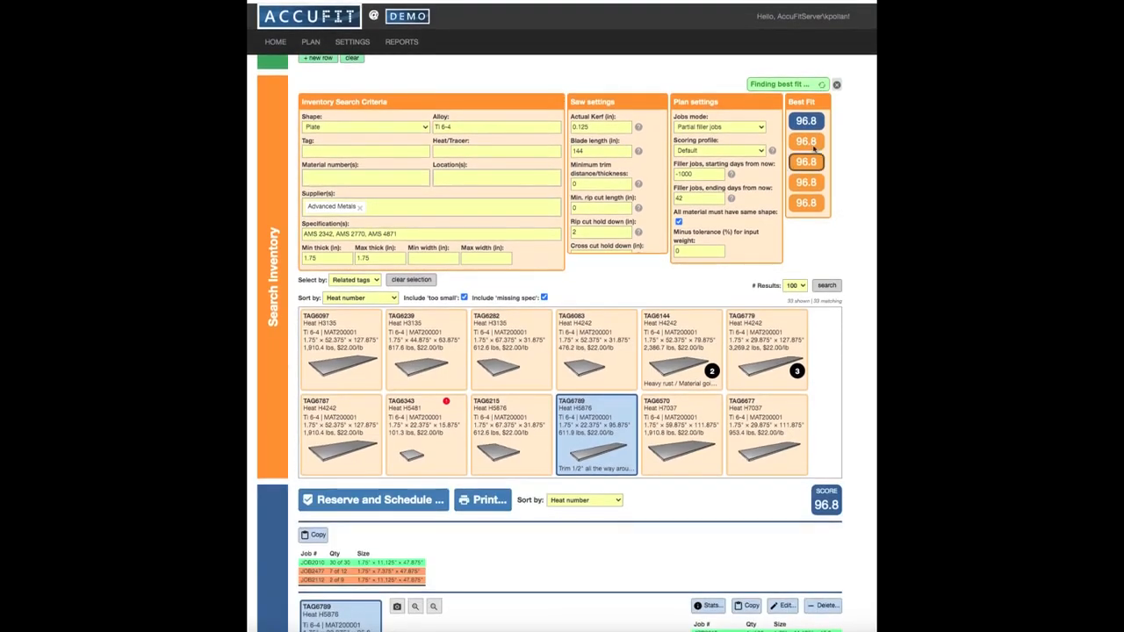
Step: Examine the partial-filler cutting ticket's layouts, job quantities and score breakdown for TAG6789 and TAG6591
scroll(847, 229, "down", 10)
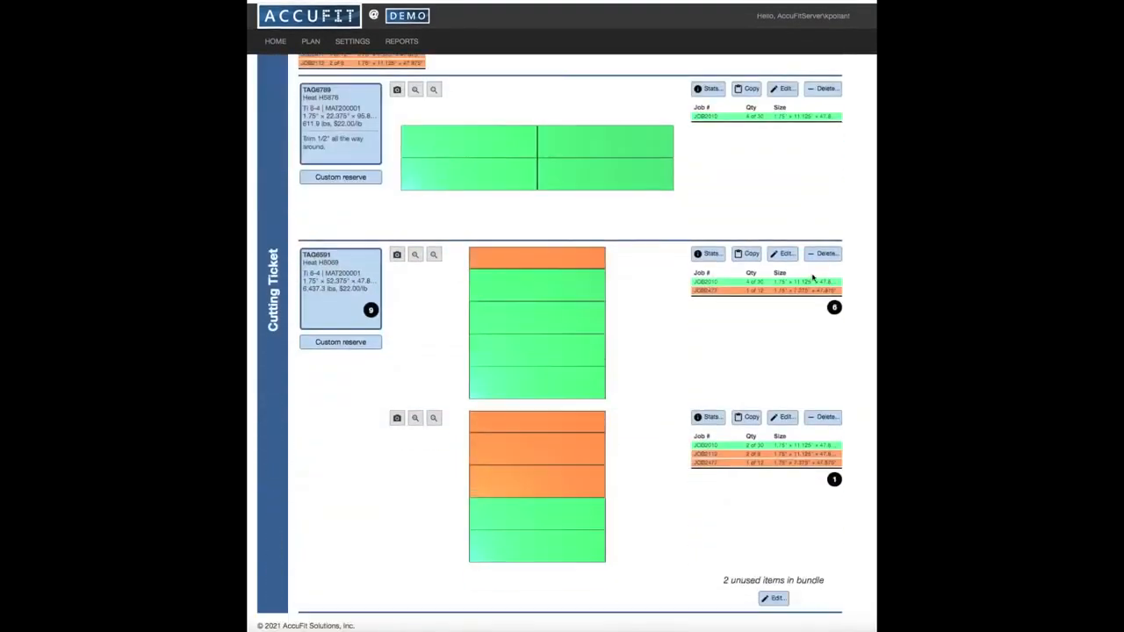
scroll(582, 409, "up", 1)
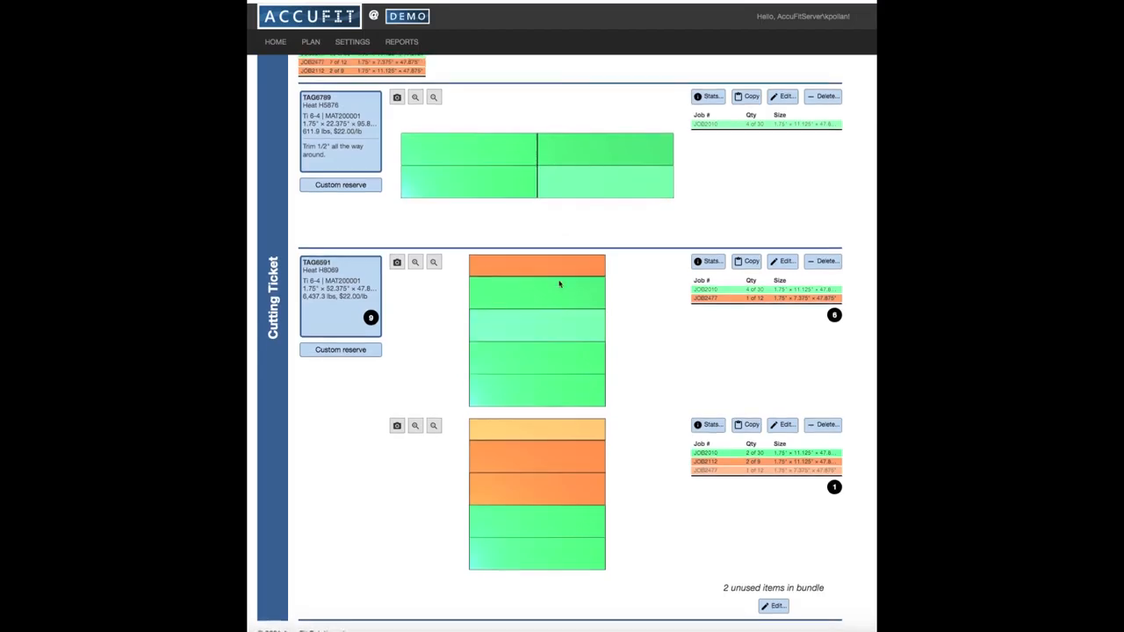
scroll(601, 220, "up", 1)
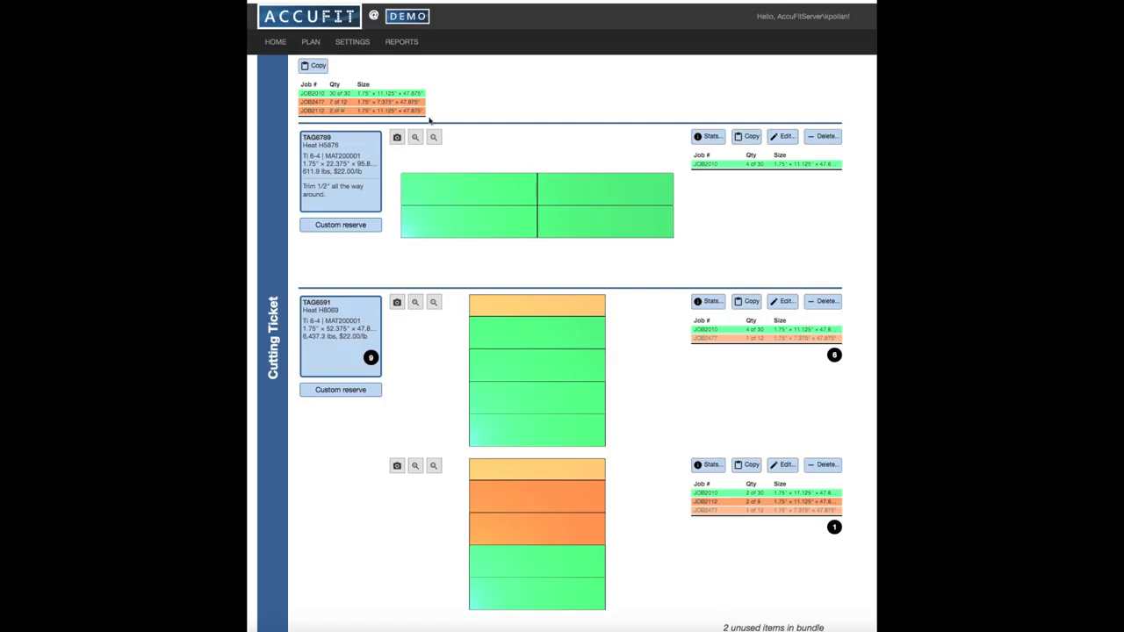
scroll(683, 180, "up", 3)
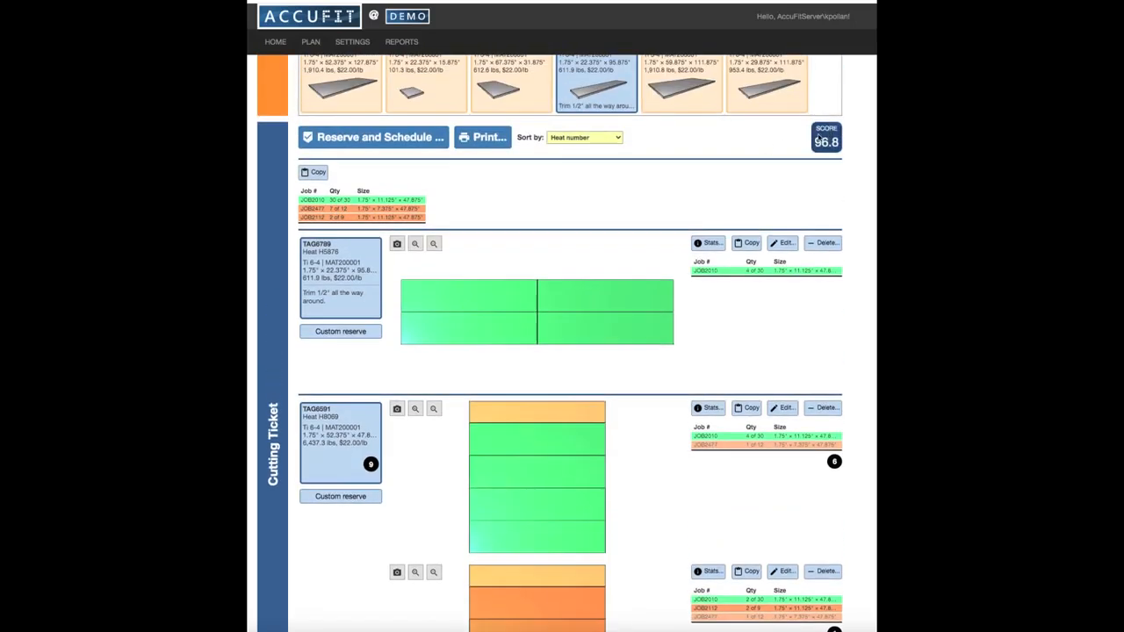
left_click(819, 138)
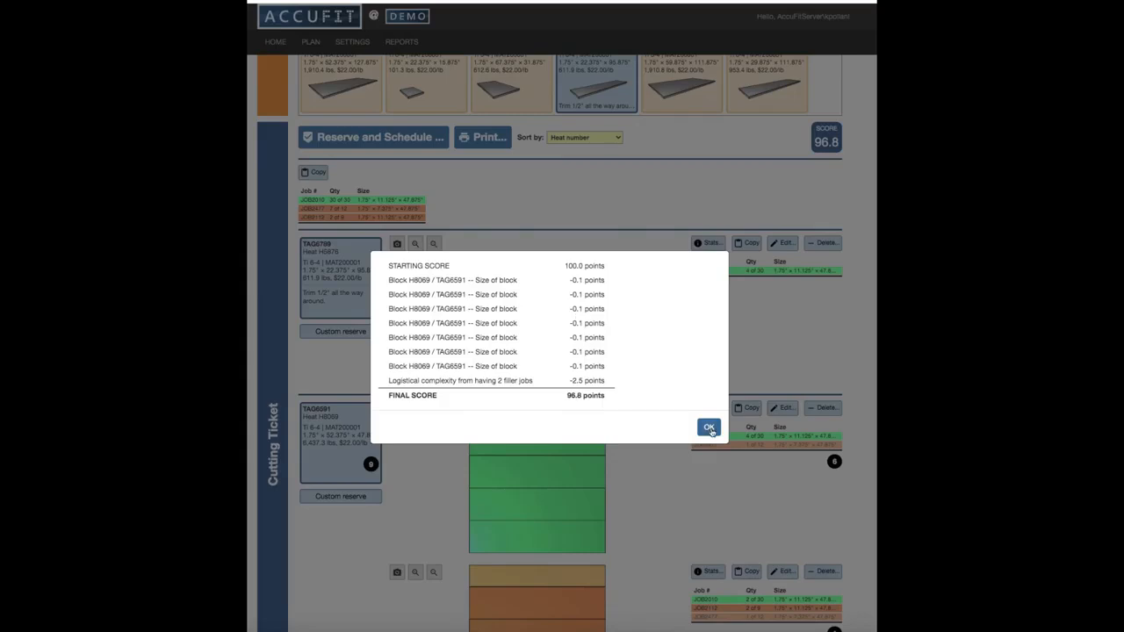
left_click(709, 427)
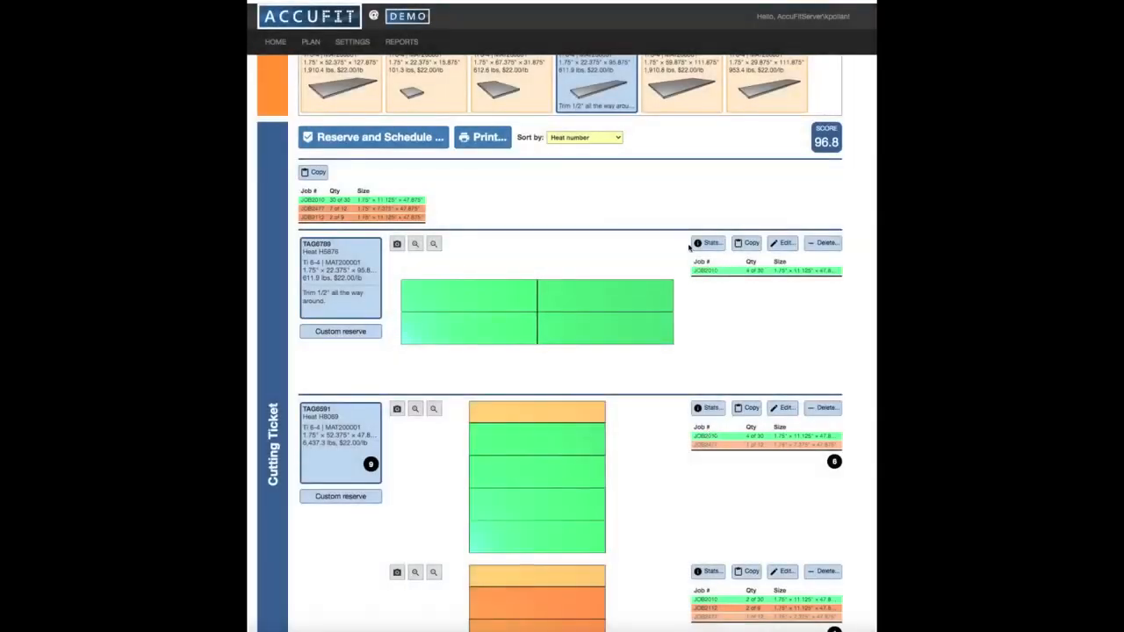
scroll(688, 248, "up", 2)
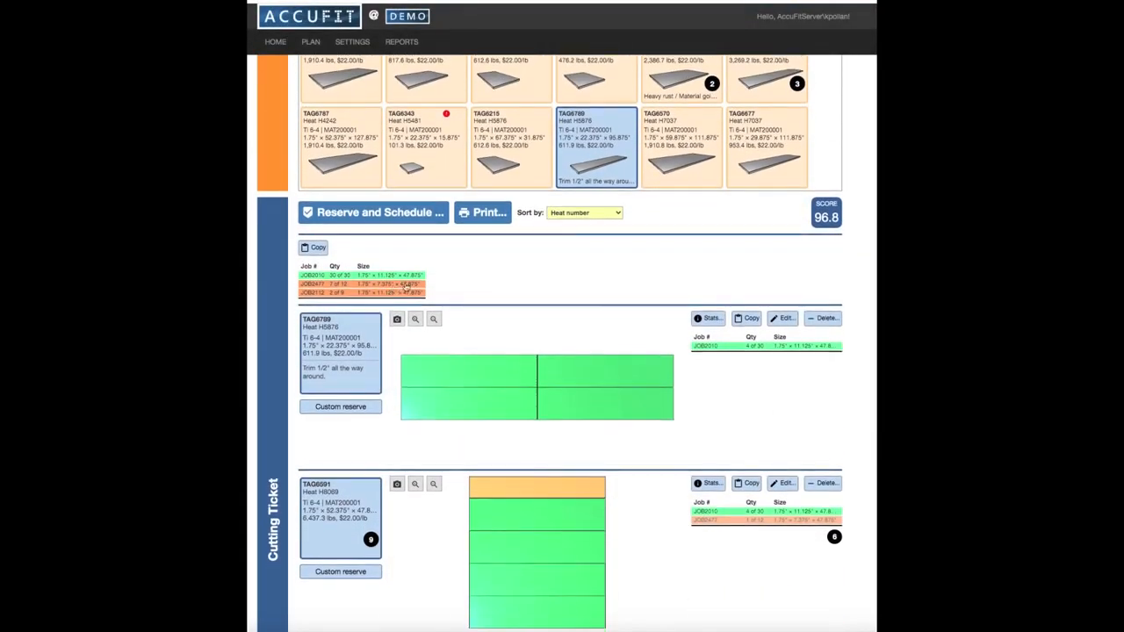
scroll(709, 258, "down", 1)
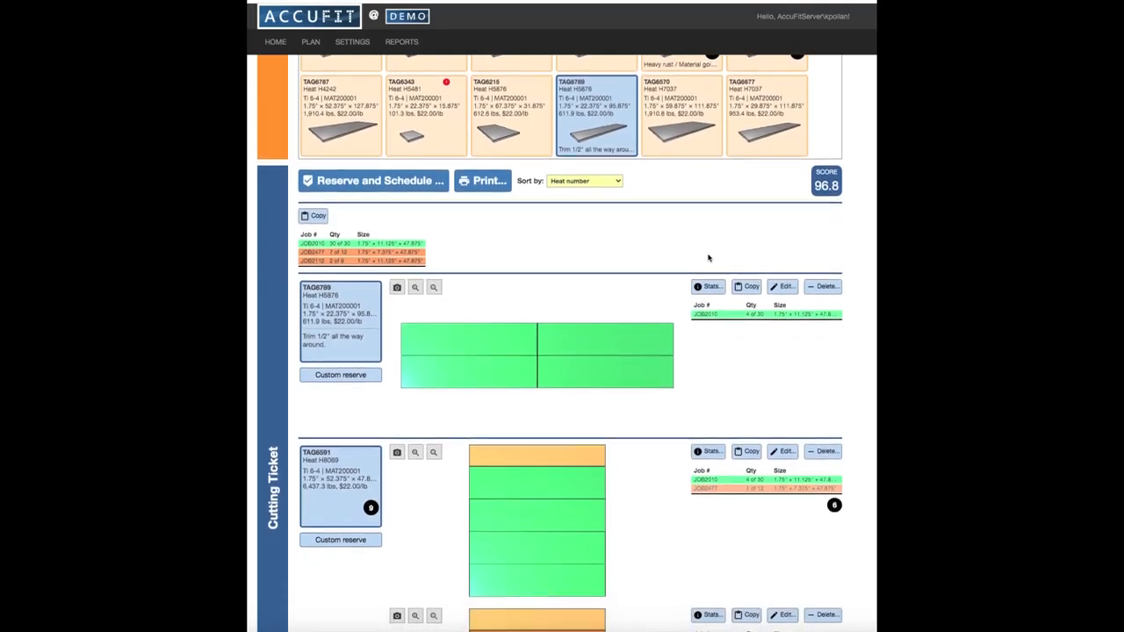
scroll(709, 257, "down", 1)
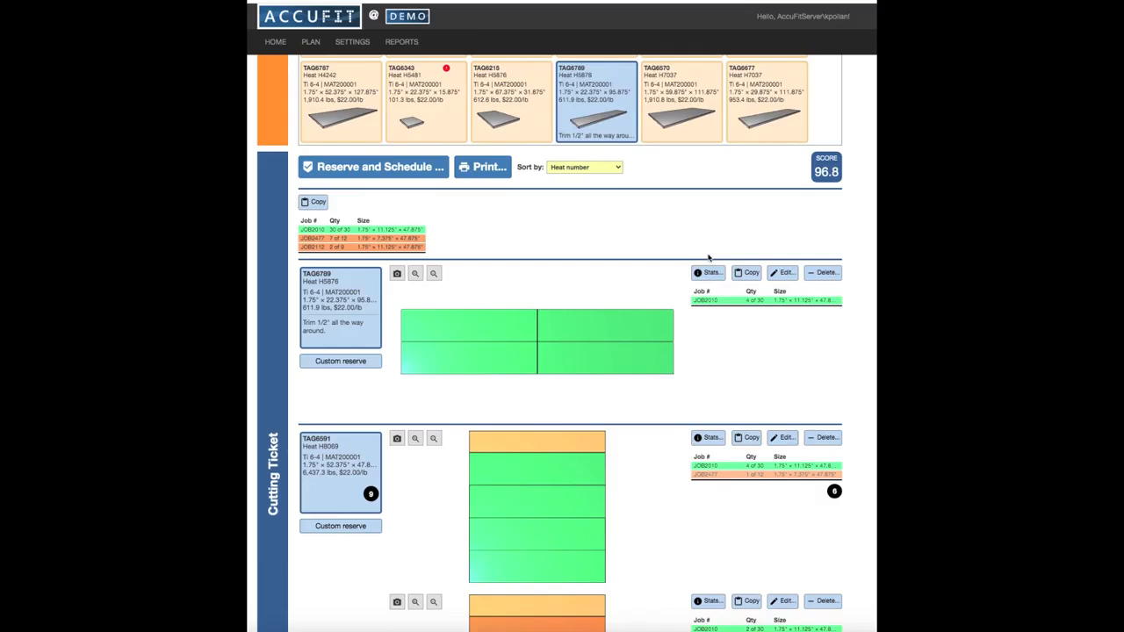
scroll(717, 268, "down", 5)
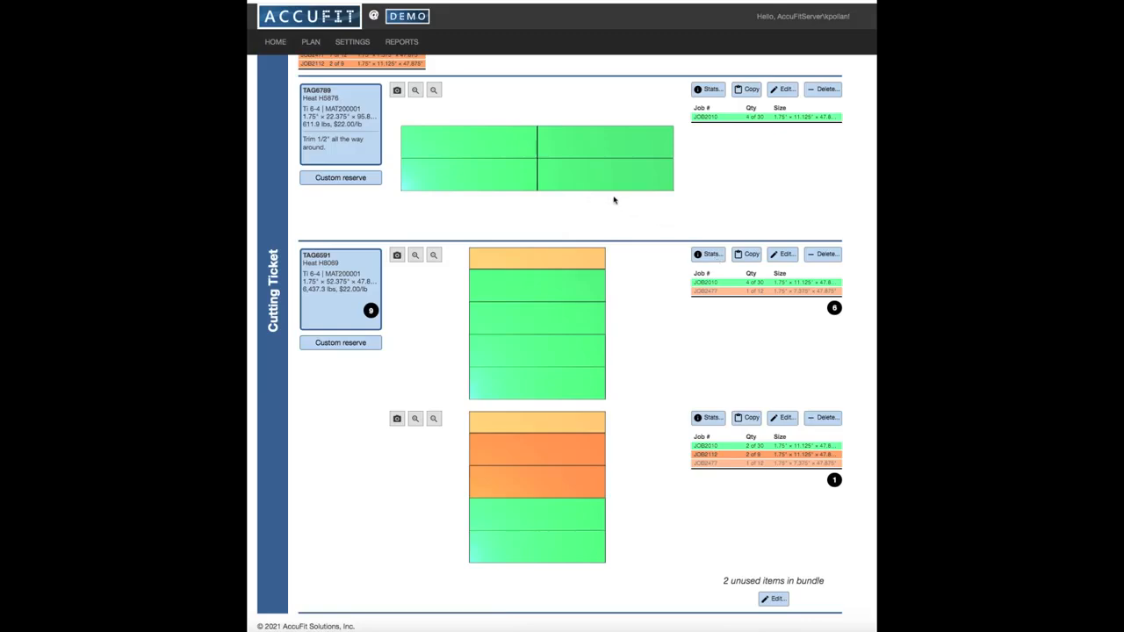
Step: Add JOB2010 from the job search results to the pieces to be planned
scroll(626, 200, "up", 12)
scroll(626, 200, "up", 2)
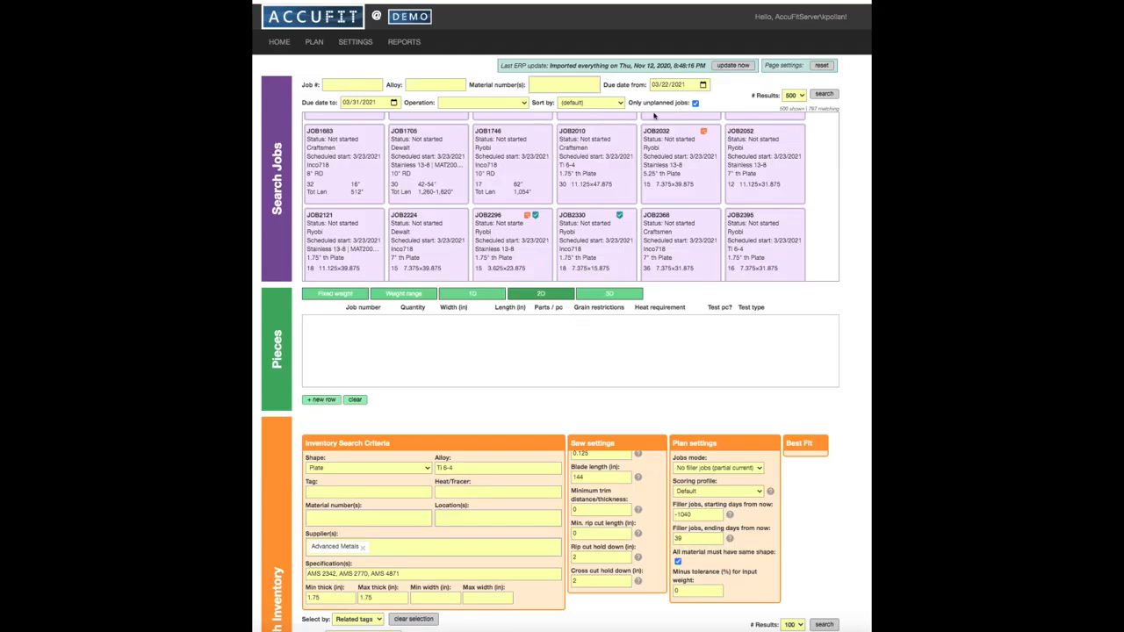
scroll(653, 115, "down", 1)
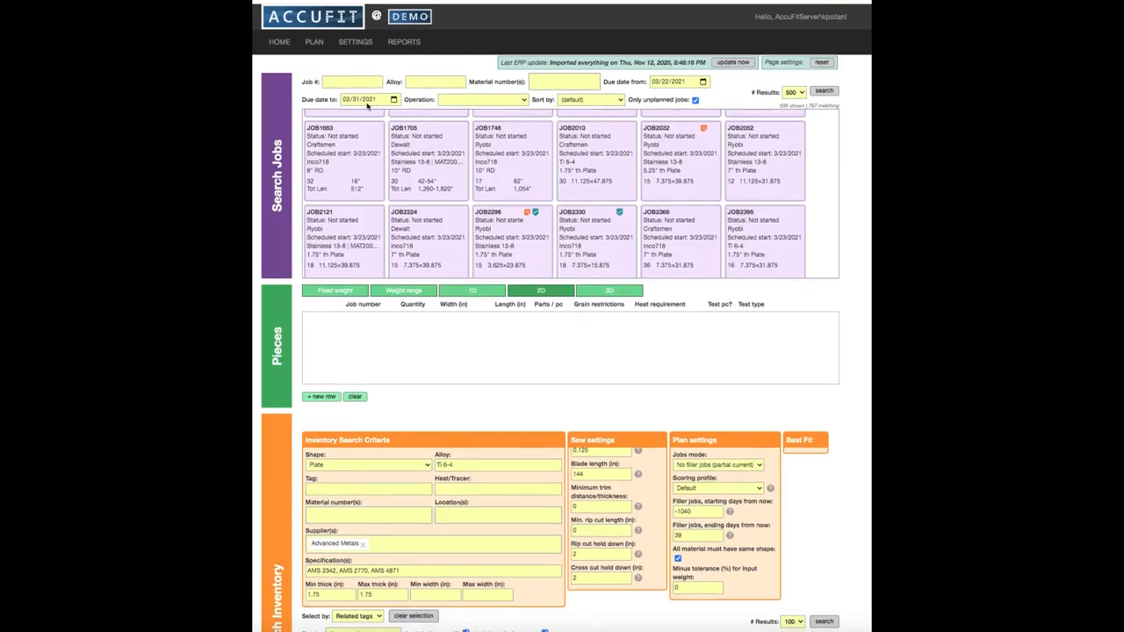
left_click(631, 129)
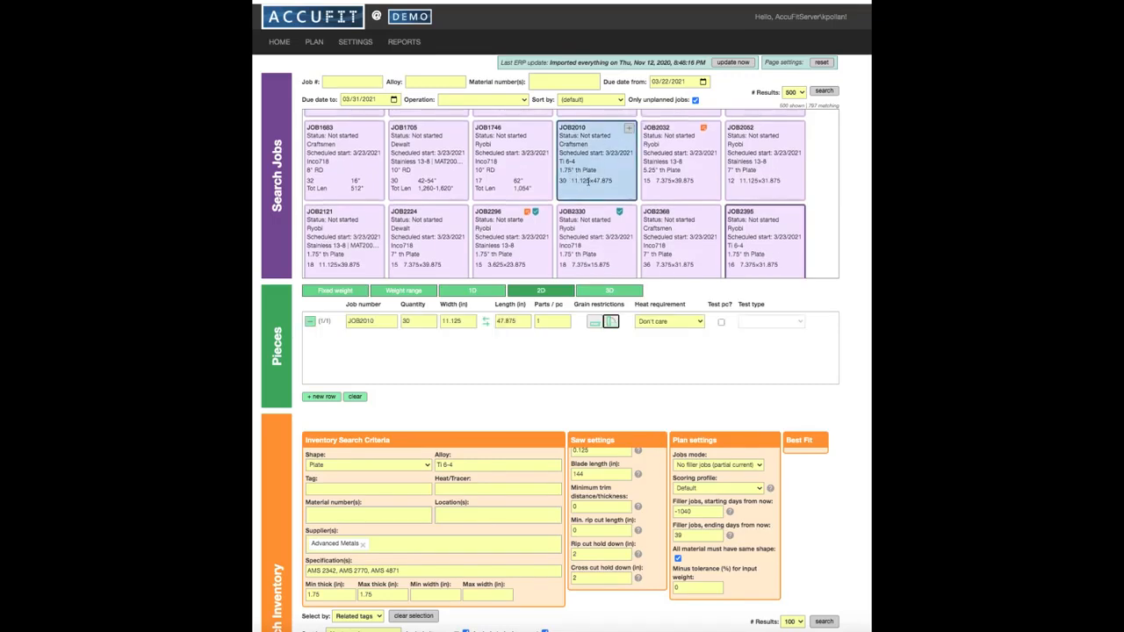
Step: Look through the neighbouring jobs, the best-fit scores and the inventory tags selected for JOB2010
scroll(619, 165, "down", 1)
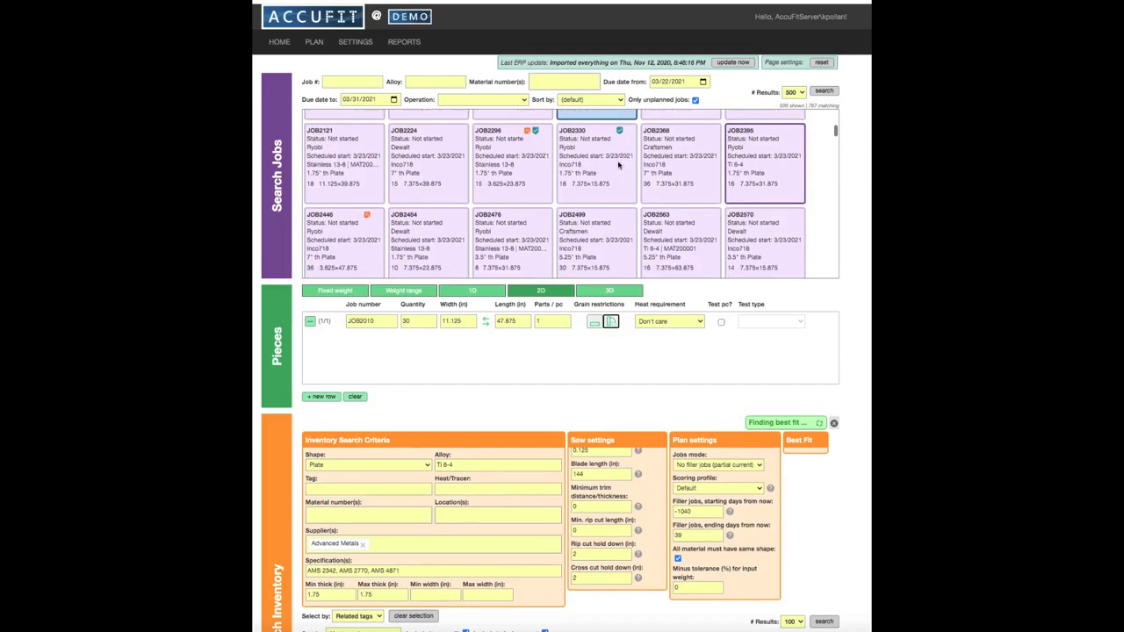
scroll(762, 353, "down", 4)
scroll(783, 369, "down", 3)
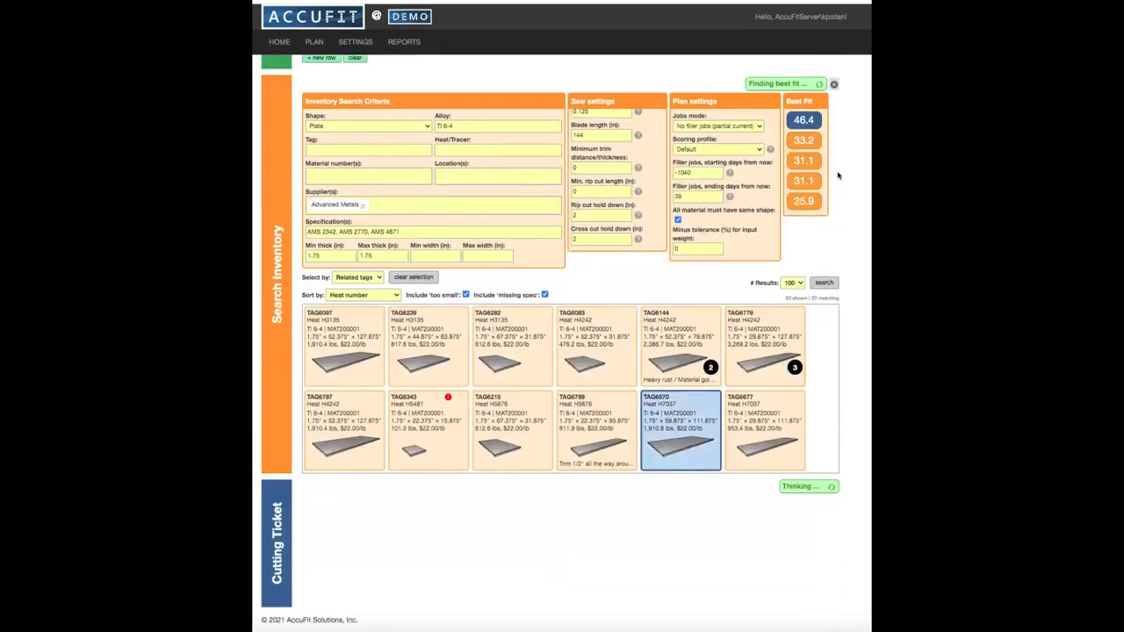
scroll(823, 346, "down", 2)
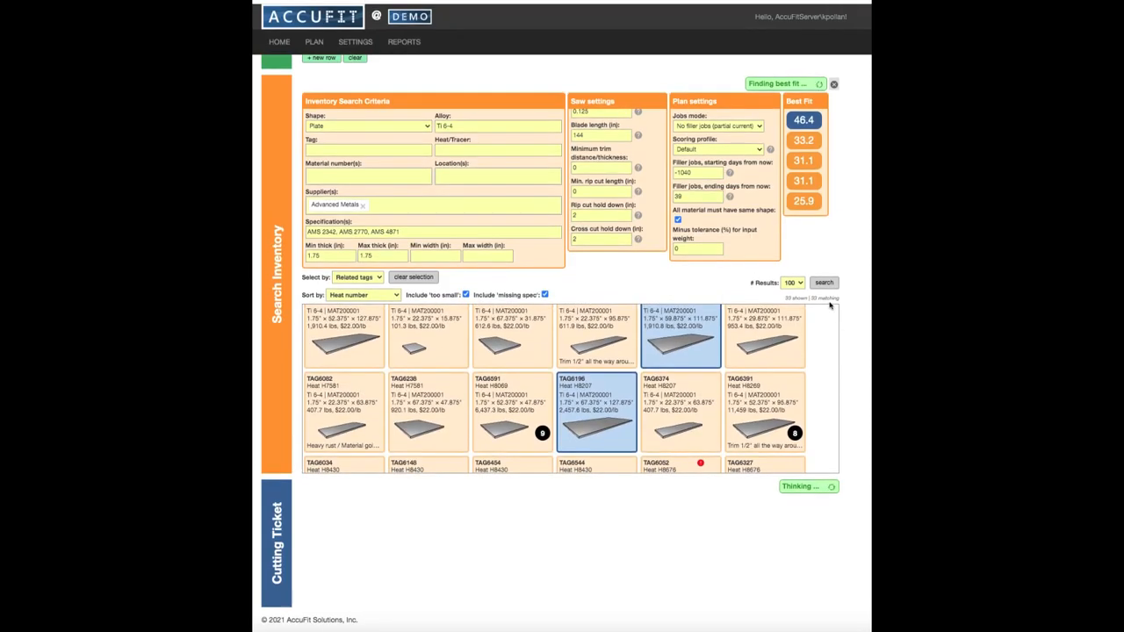
scroll(839, 266, "up", 7)
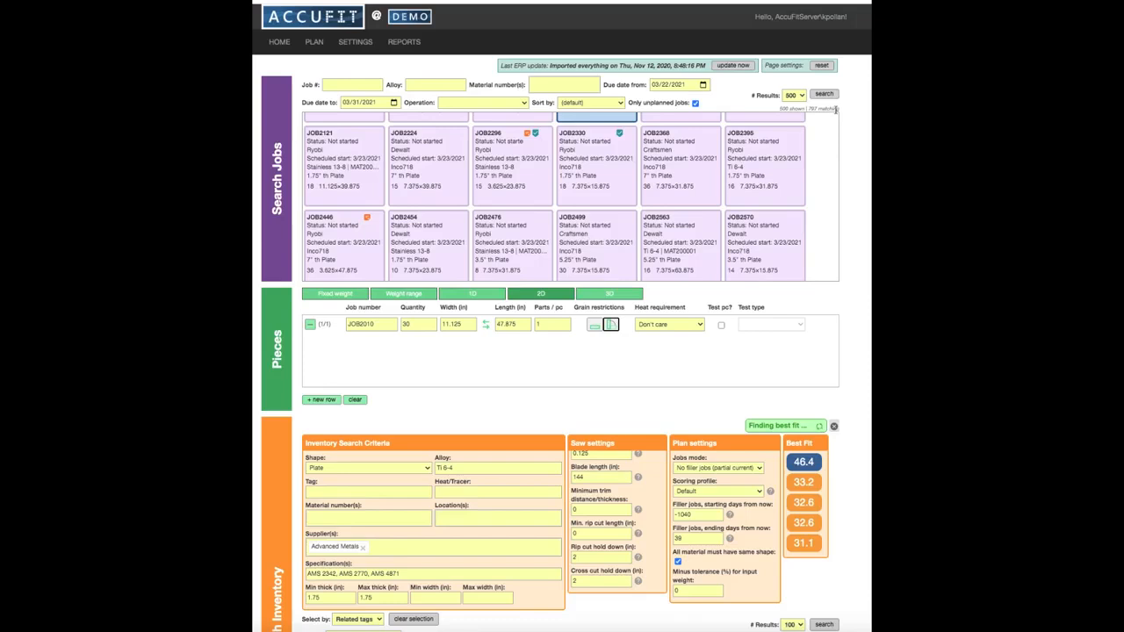
Step: Extend the job search's due-date end to 04/30/2021 and look through the resulting jobs
scroll(834, 123, "down", 1)
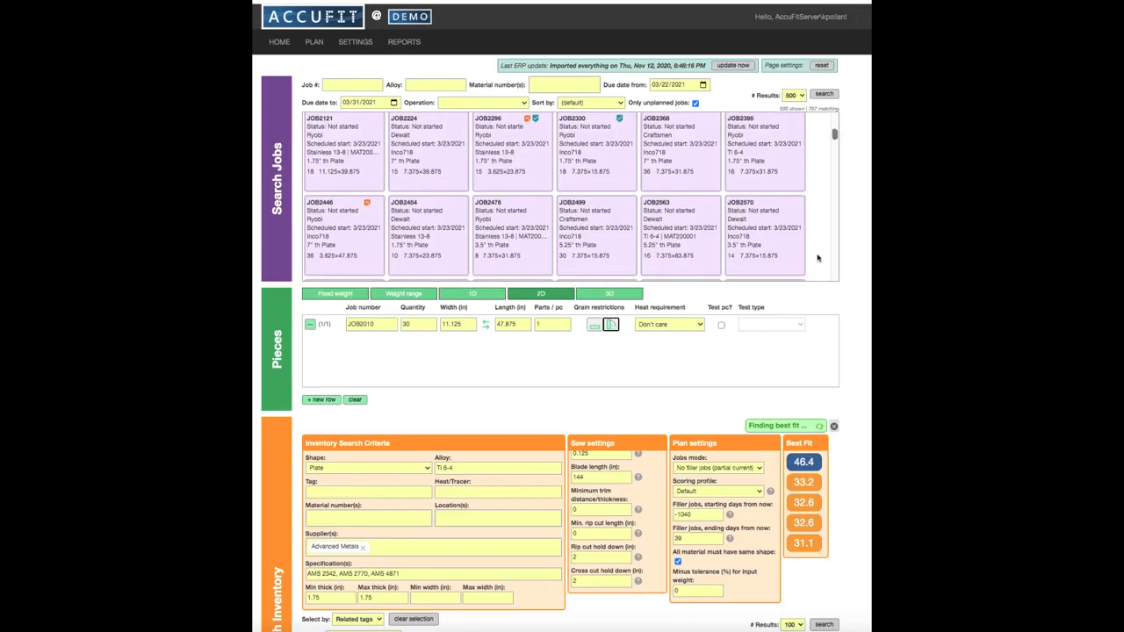
left_click(394, 102)
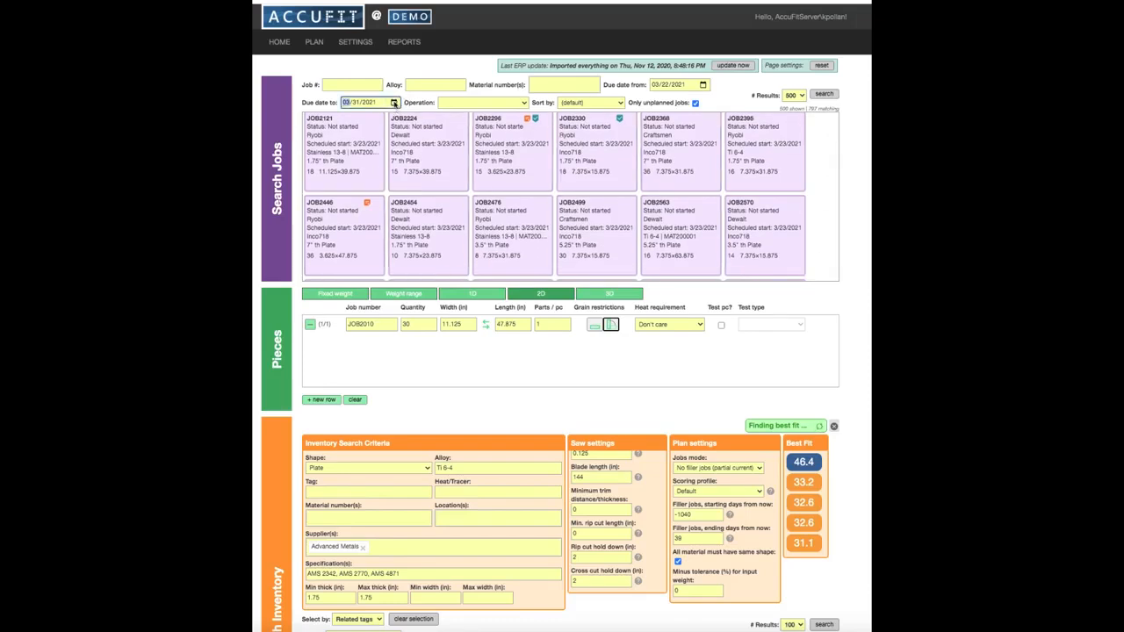
left_click(422, 121)
left_click(438, 121)
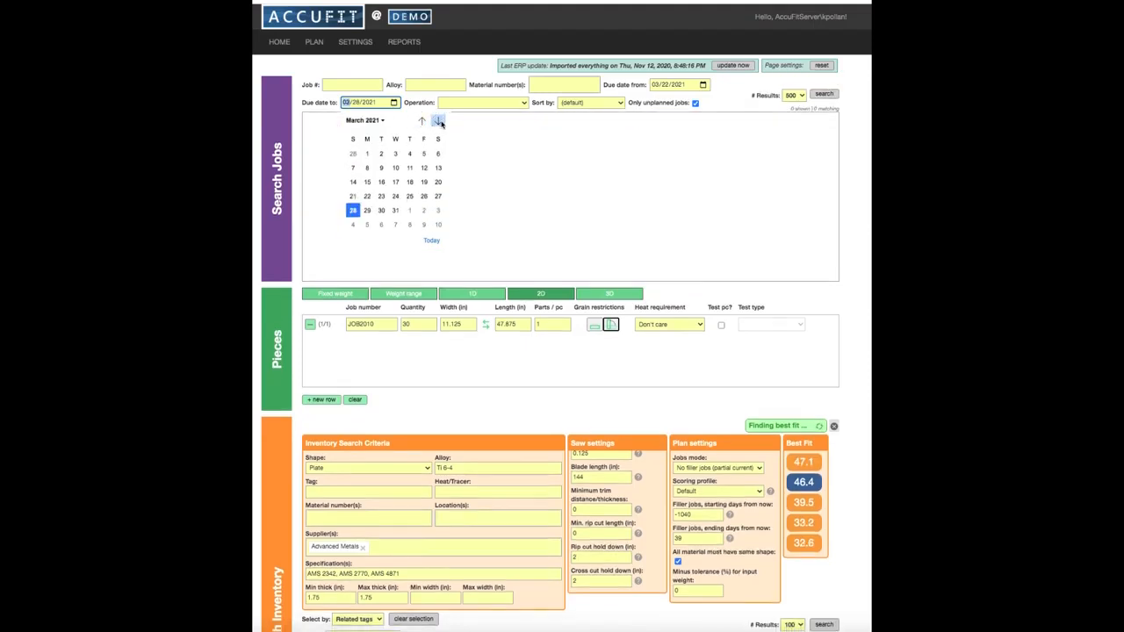
left_click(438, 121)
left_click(423, 211)
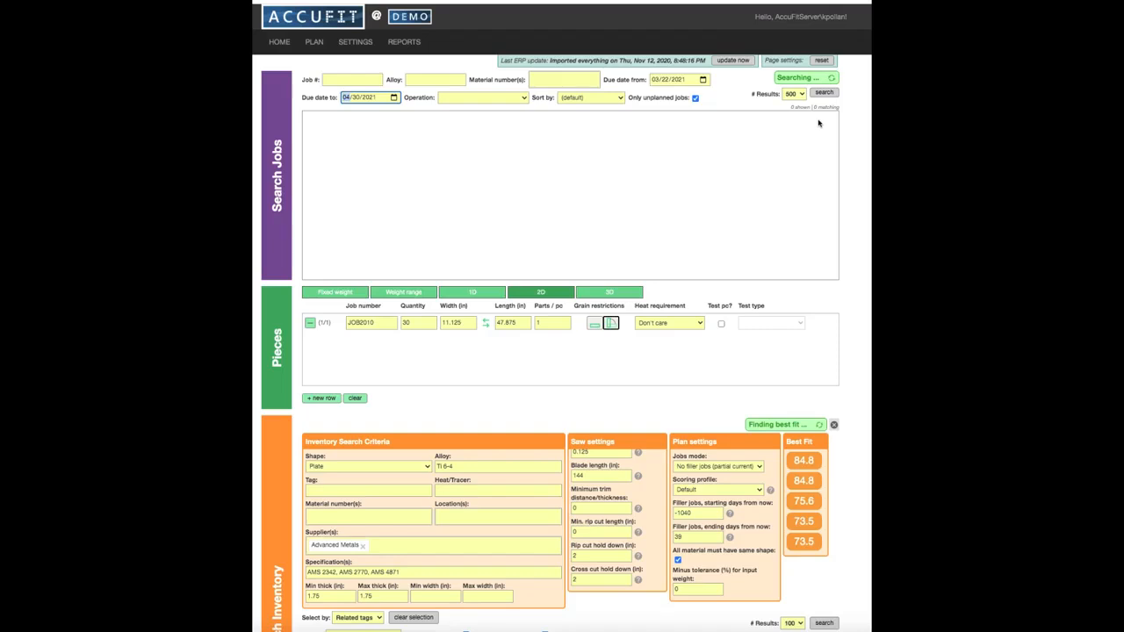
scroll(818, 123, "down", 1)
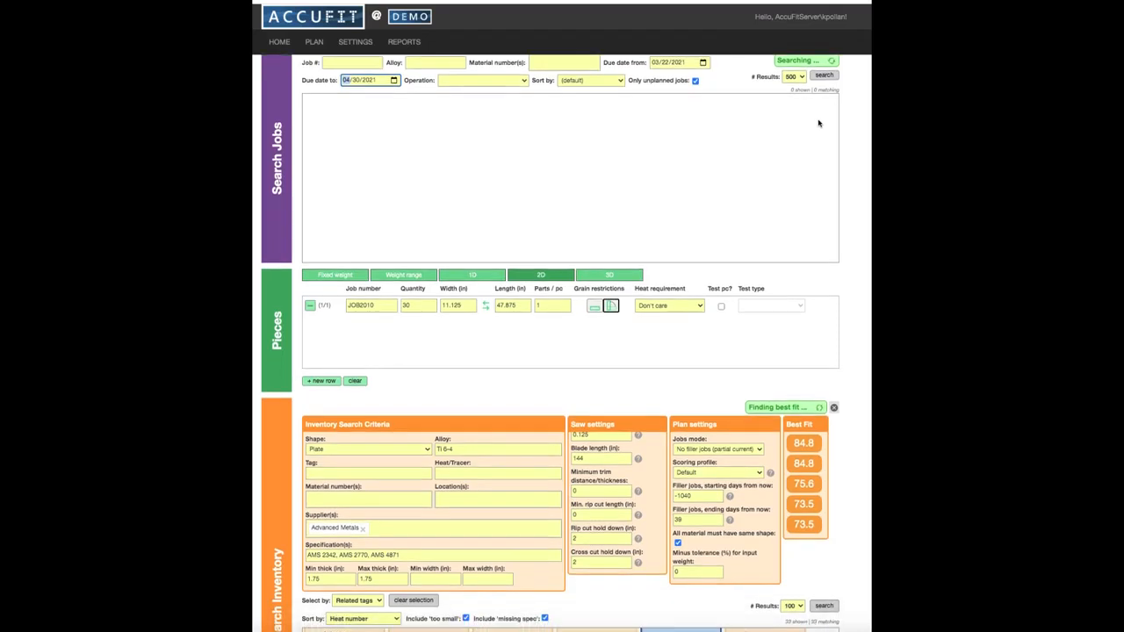
scroll(818, 123, "up", 1)
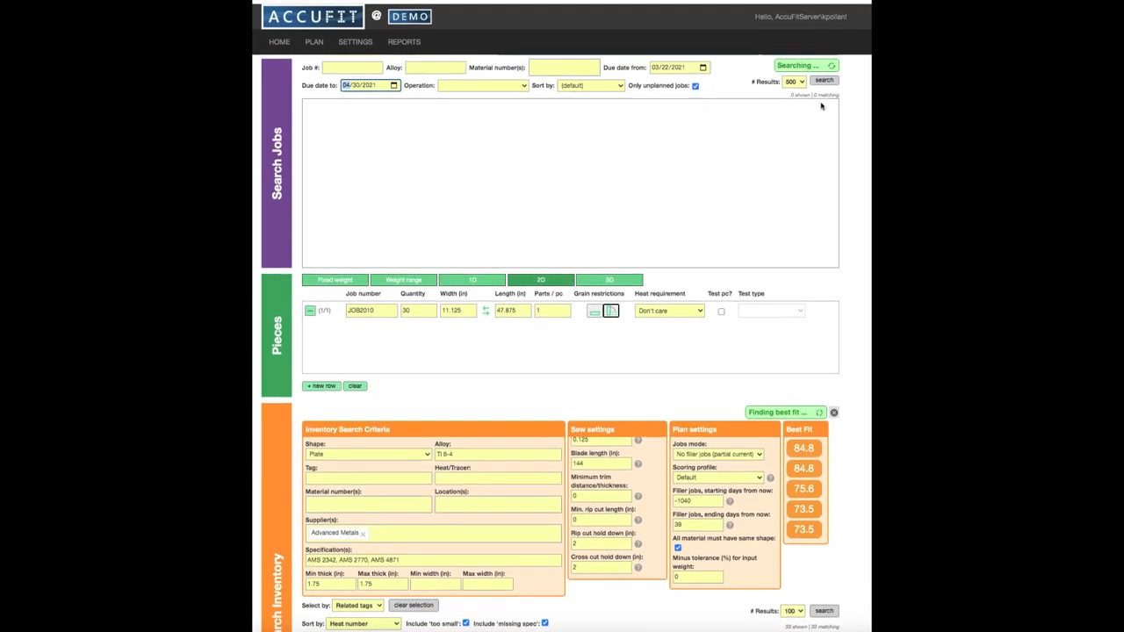
scroll(822, 106, "down", 1)
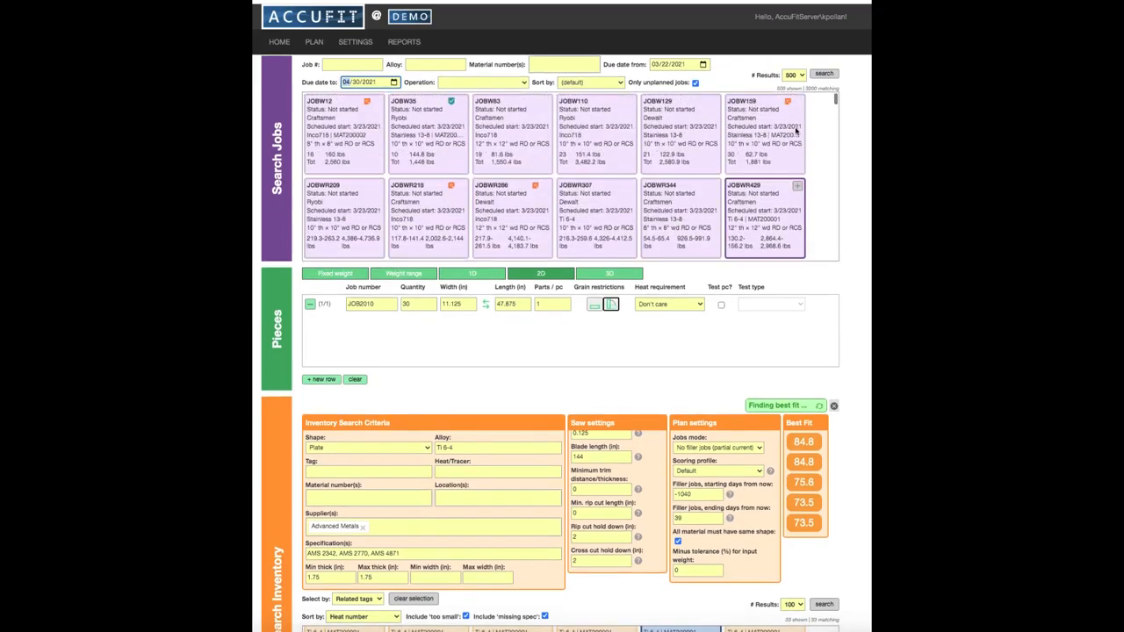
scroll(795, 131, "down", 2)
scroll(795, 131, "down", 4)
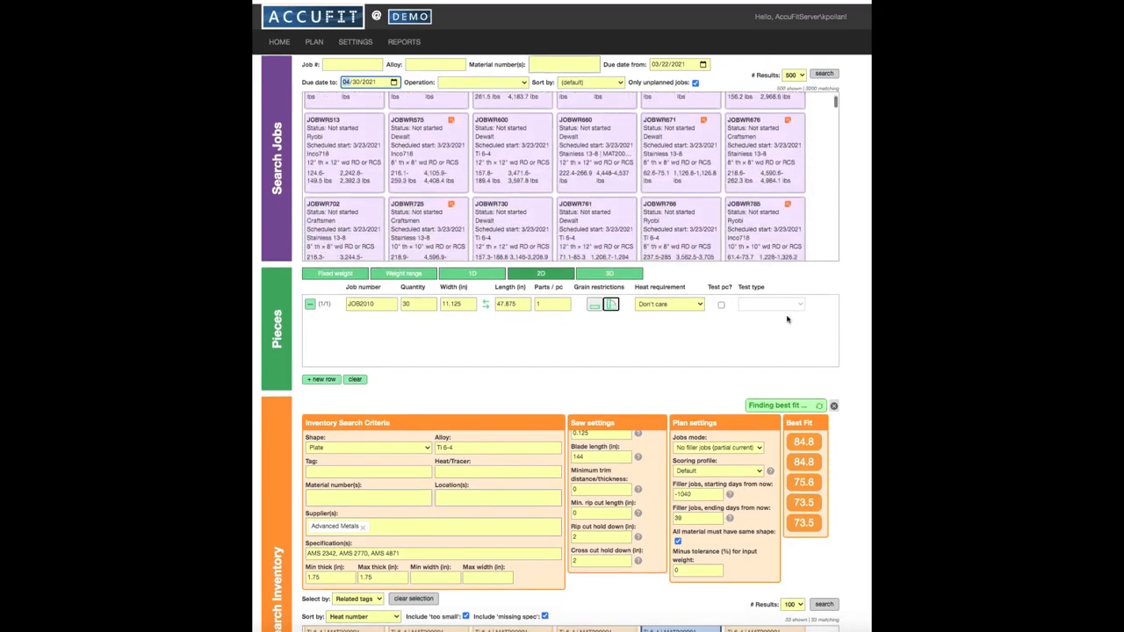
Step: Change the jobs mode to Partial filler jobs for JOB2010 and load the first best-fit plan
left_click(746, 448)
left_click(737, 464)
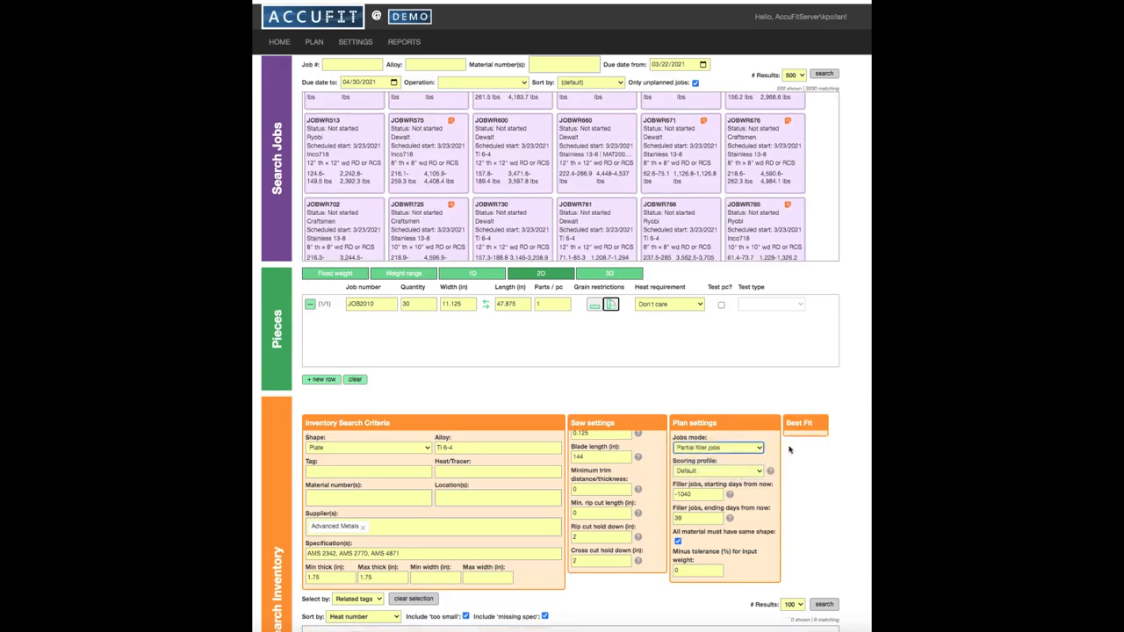
left_click(794, 432)
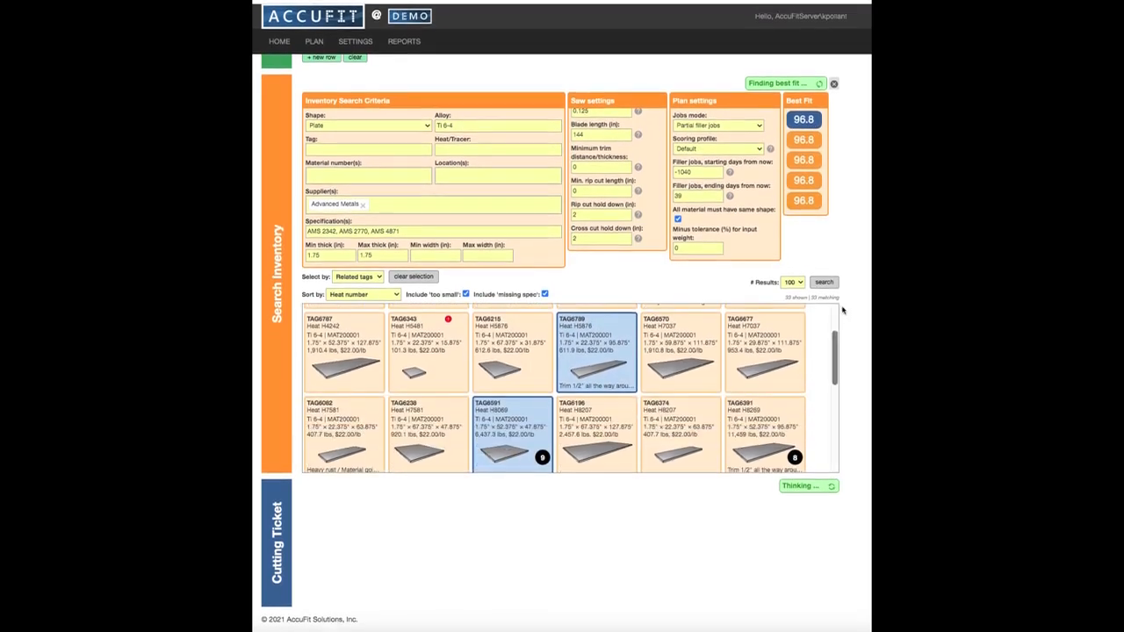
Step: Examine the cutting ticket's job quantities and the layouts that combine JOB2010 with filler jobs on TAG6789 and TAG6591
scroll(850, 306, "down", 3)
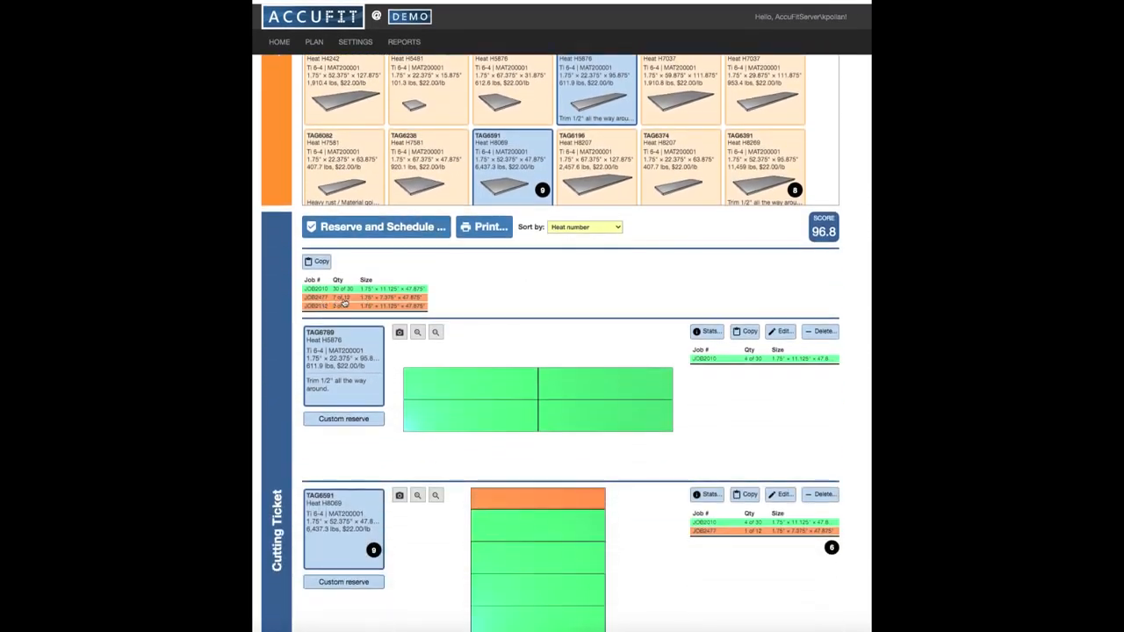
scroll(567, 414, "down", 3)
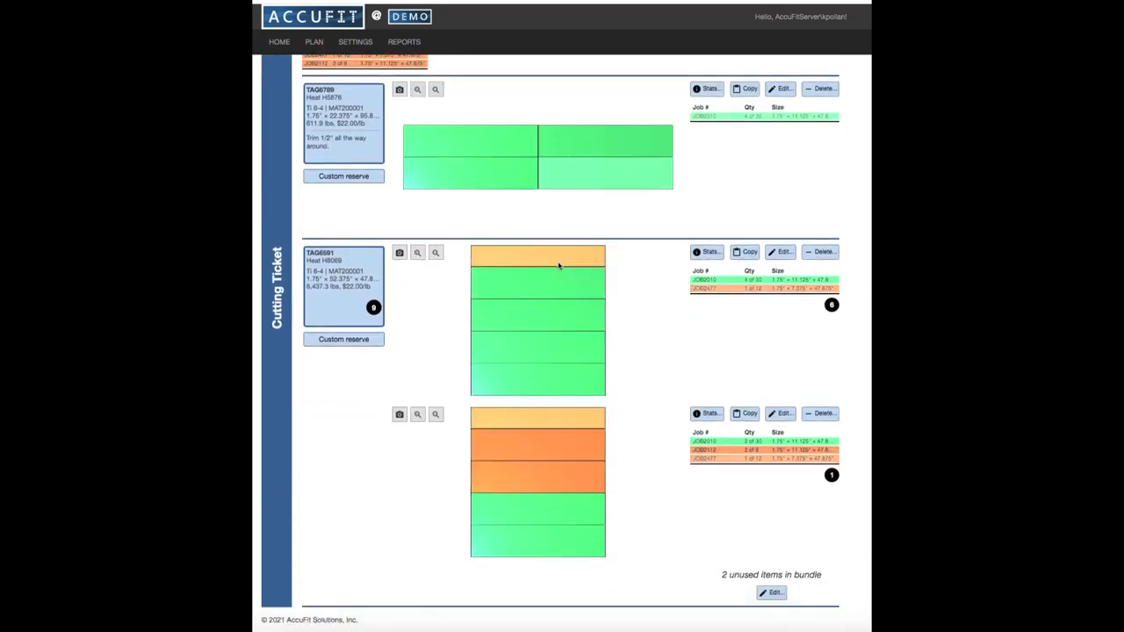
scroll(334, 101, "up", 1)
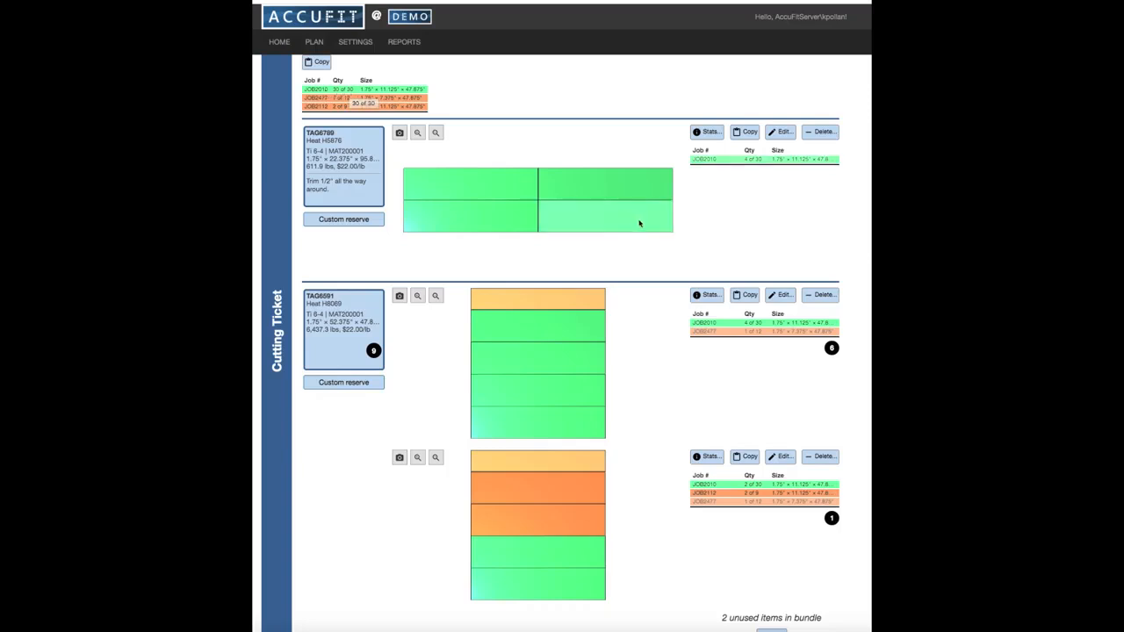
scroll(641, 222, "up", 2)
scroll(641, 221, "up", 1)
scroll(641, 223, "up", 6)
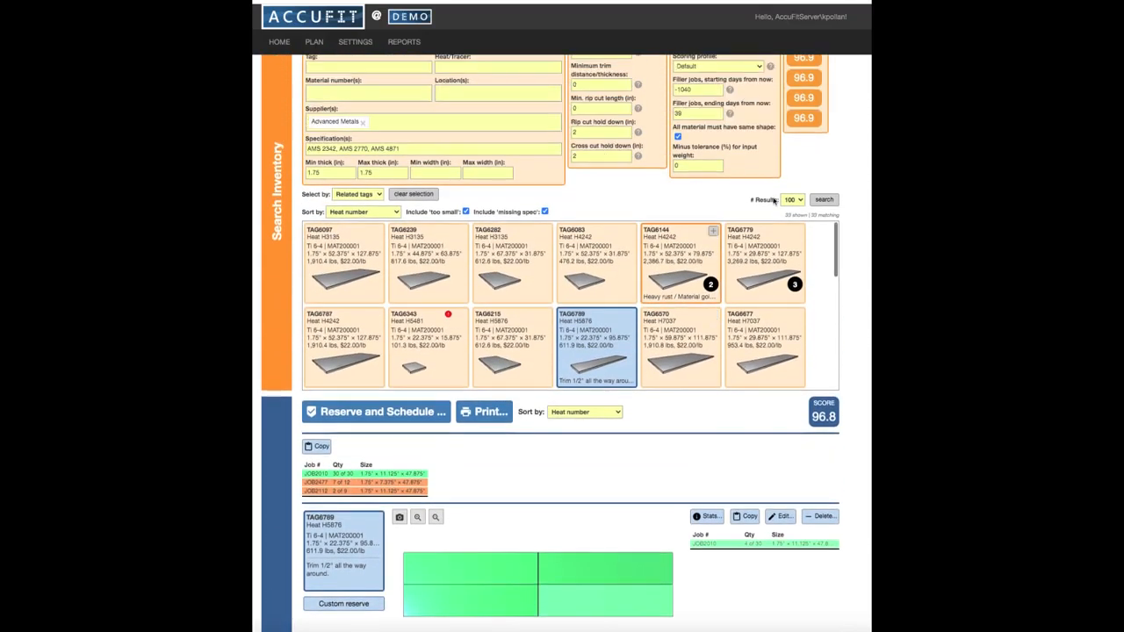
scroll(586, 133, "up", 5)
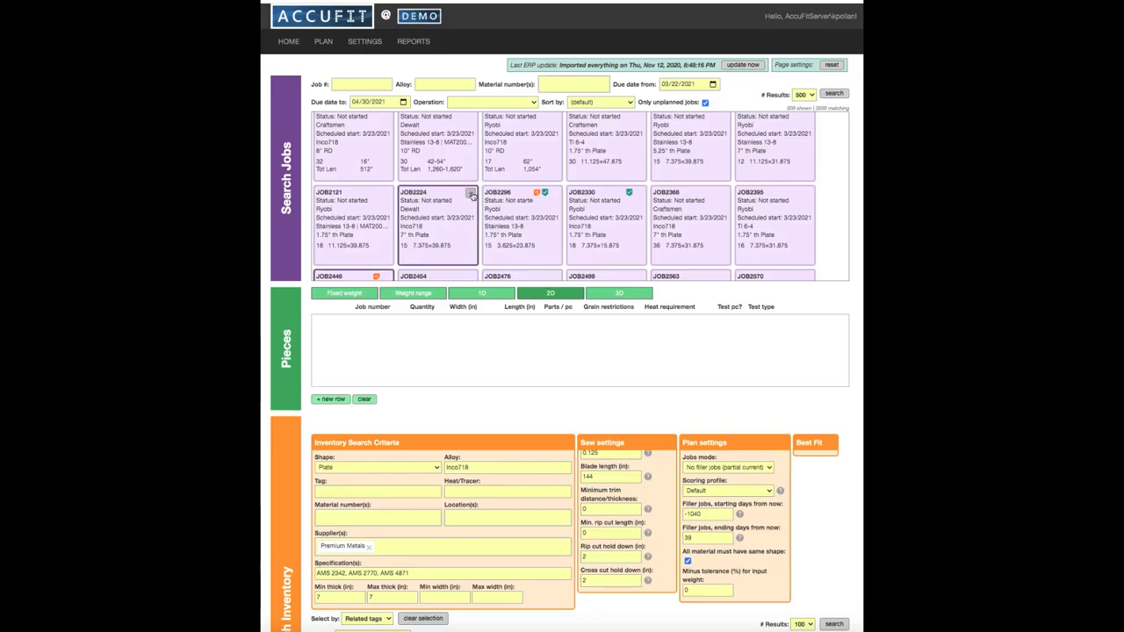
Step: Add JOB2224 to the pieces, load its first best-fit plan and look for the selected inventory tags
left_click(472, 195)
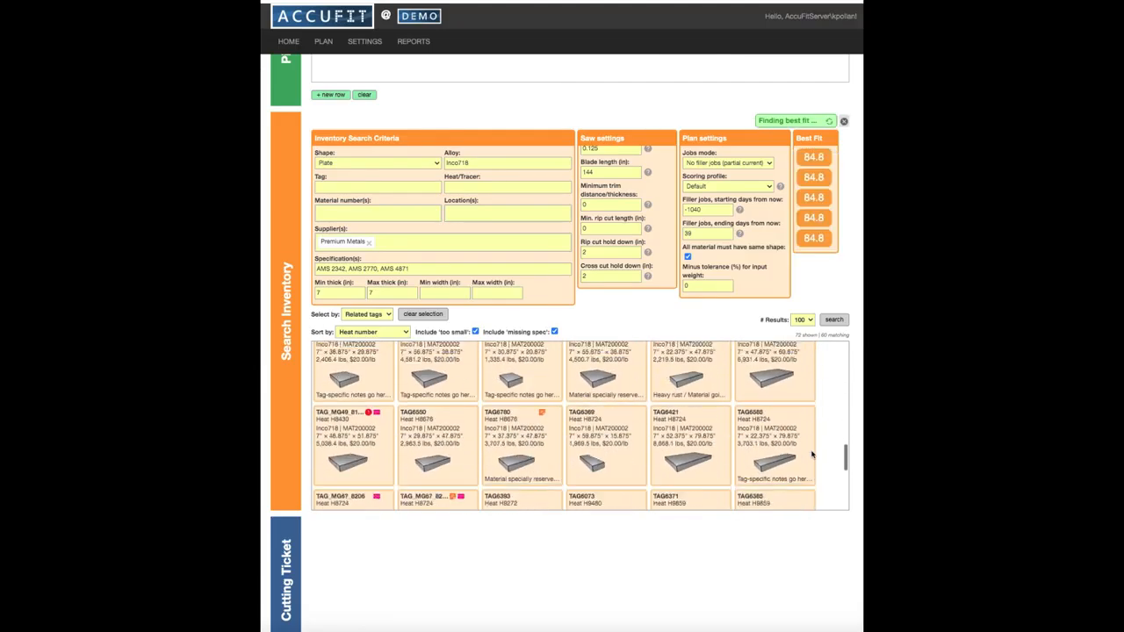
scroll(809, 328, "down", 3)
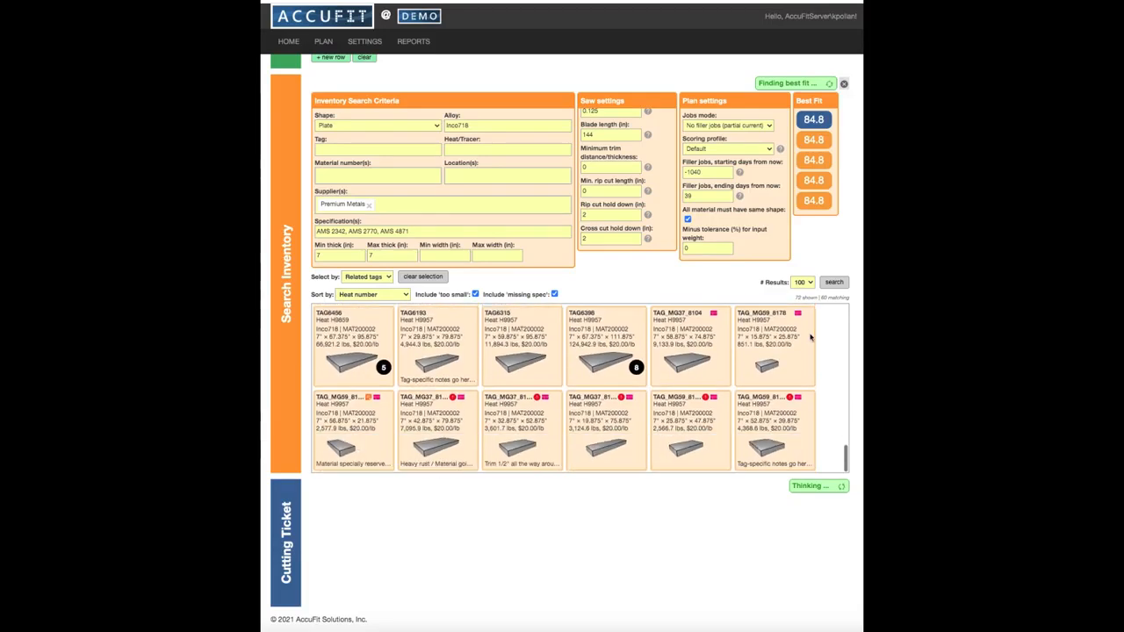
scroll(817, 351, "down", 2)
scroll(820, 358, "up", 7)
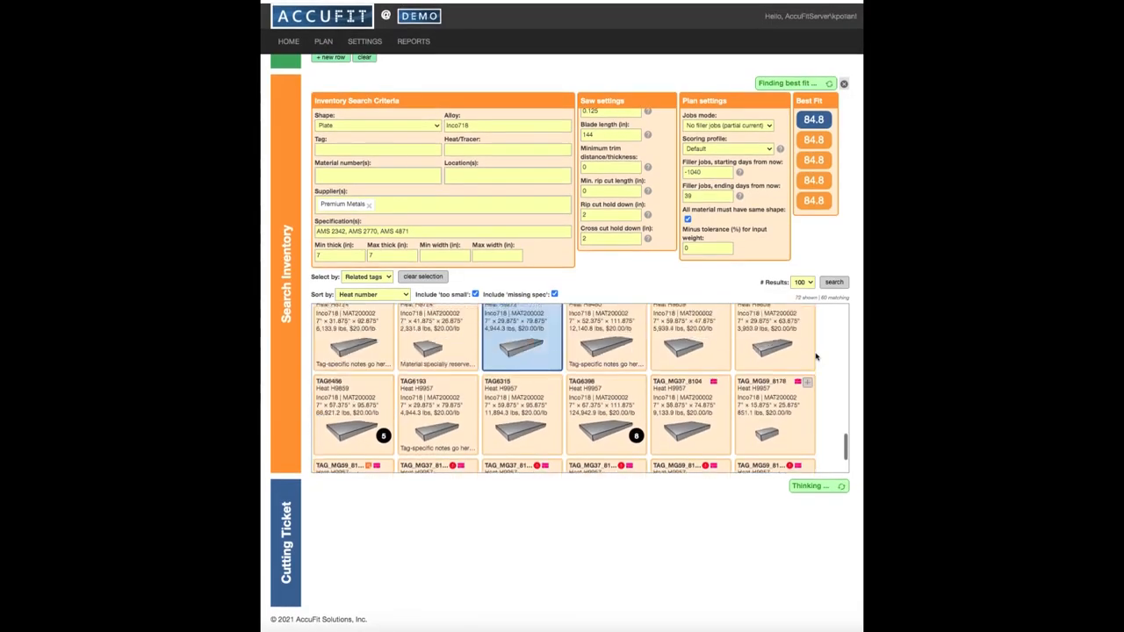
scroll(829, 369, "down", 4)
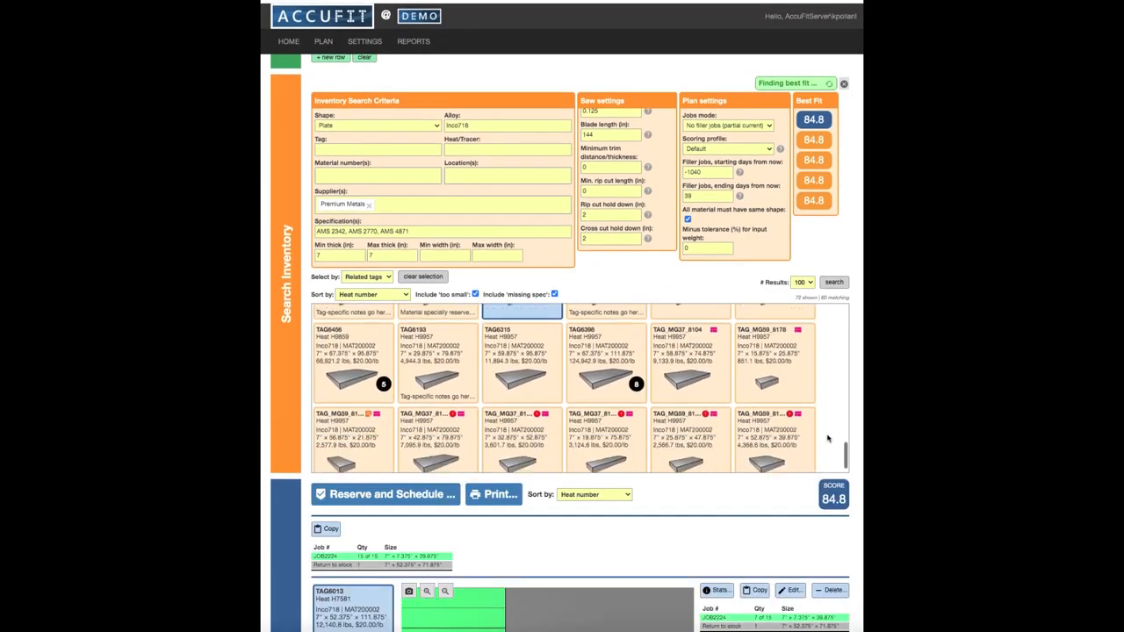
Step: Examine the JOB2224 plan's score breakdown, its layouts on TAG6013 and TAG6393, and the current plan settings
left_click(833, 496)
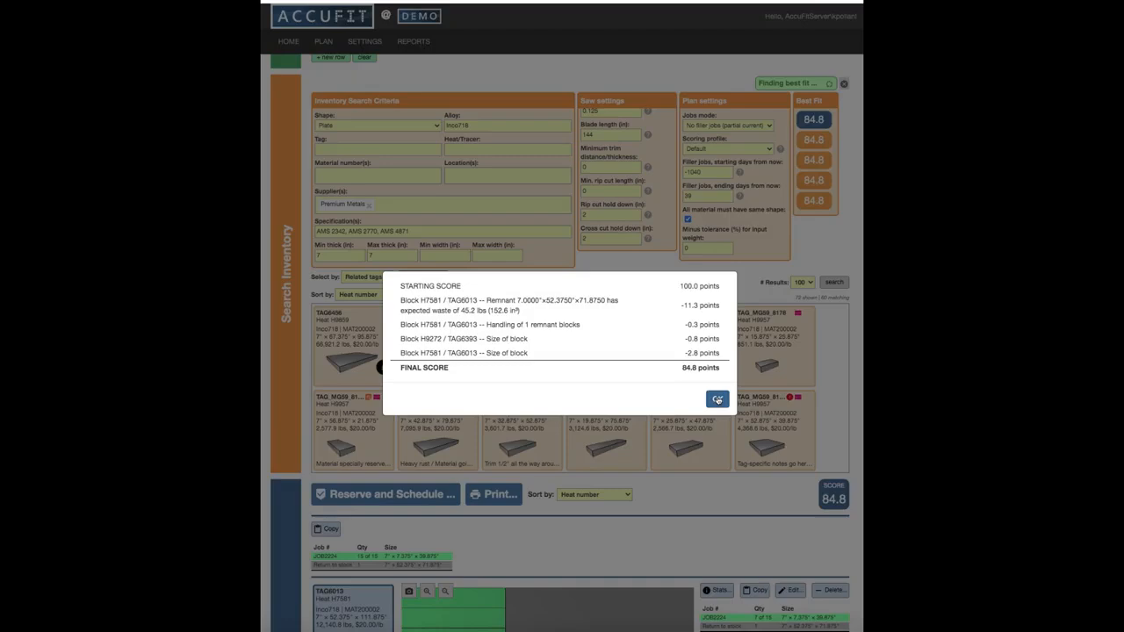
left_click(717, 399)
scroll(725, 452, "down", 8)
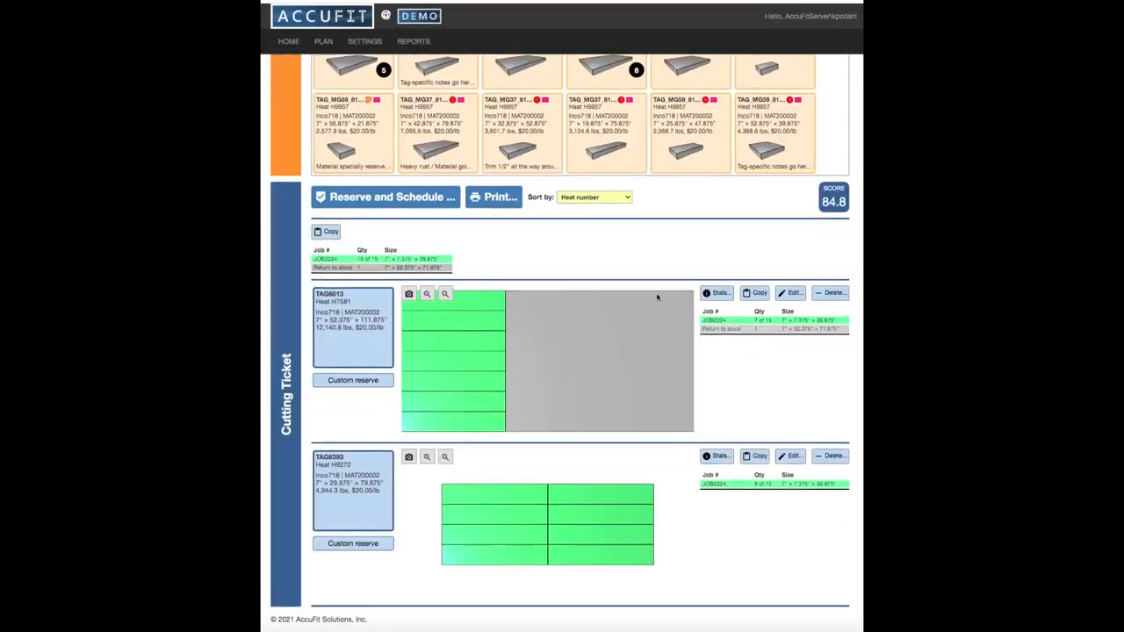
scroll(651, 372, "up", 5)
scroll(654, 359, "down", 5)
scroll(825, 180, "up", 1)
scroll(825, 179, "up", 2)
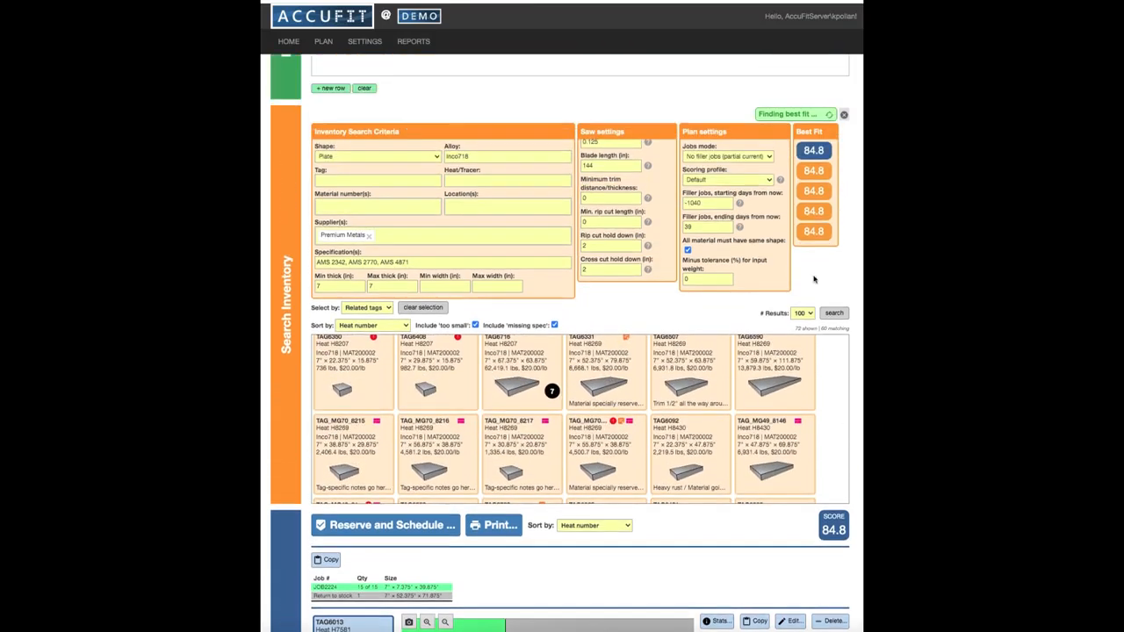
scroll(816, 210, "down", 1)
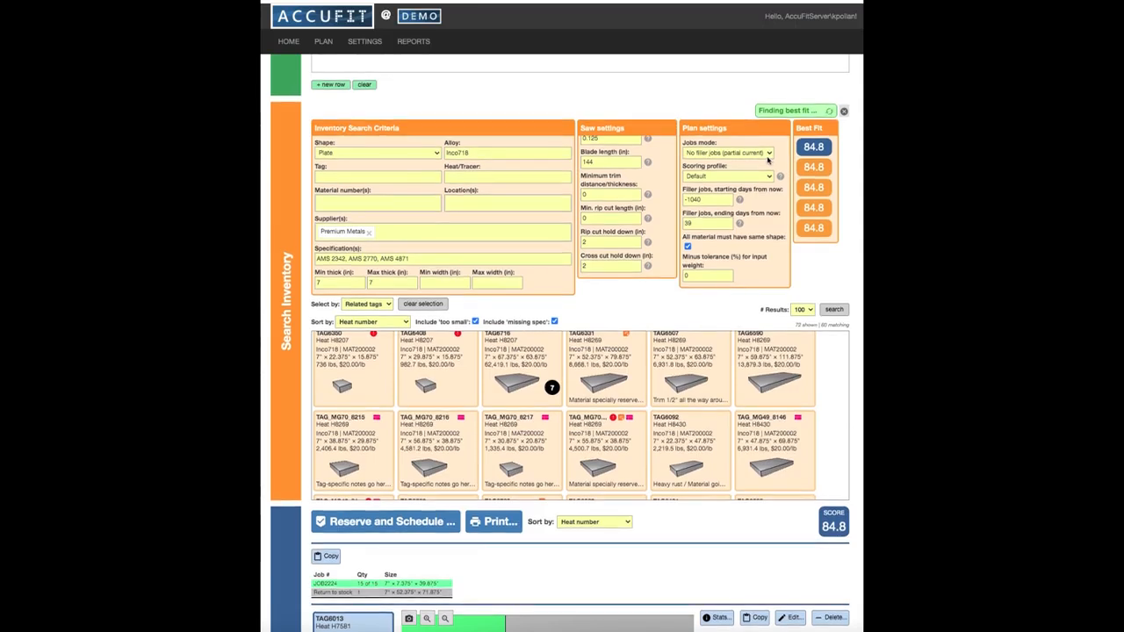
scroll(773, 167, "up", 3)
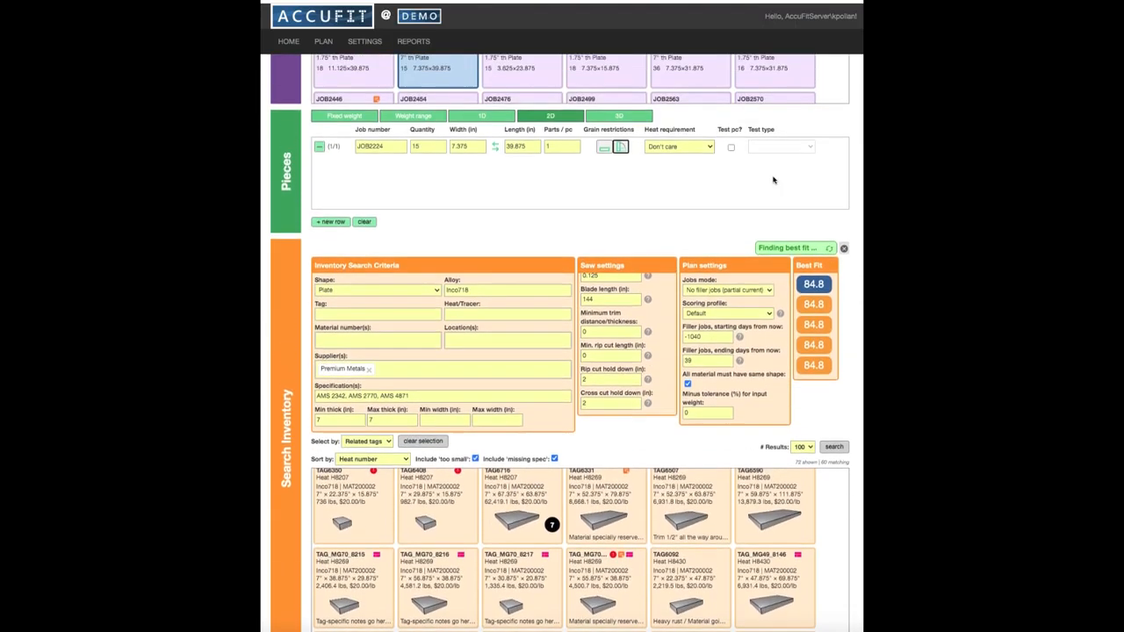
Step: Set JOB2224's quantity to 30 and load the first recalculated best-fit plan
left_click(424, 158)
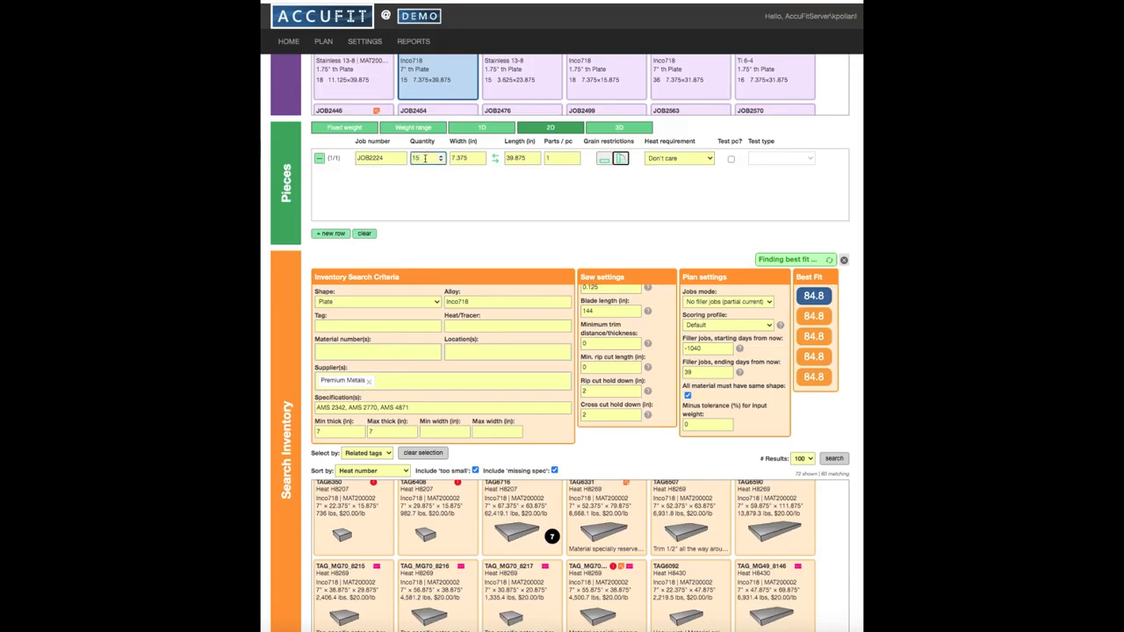
key("BackSpace")
key("BackSpace")
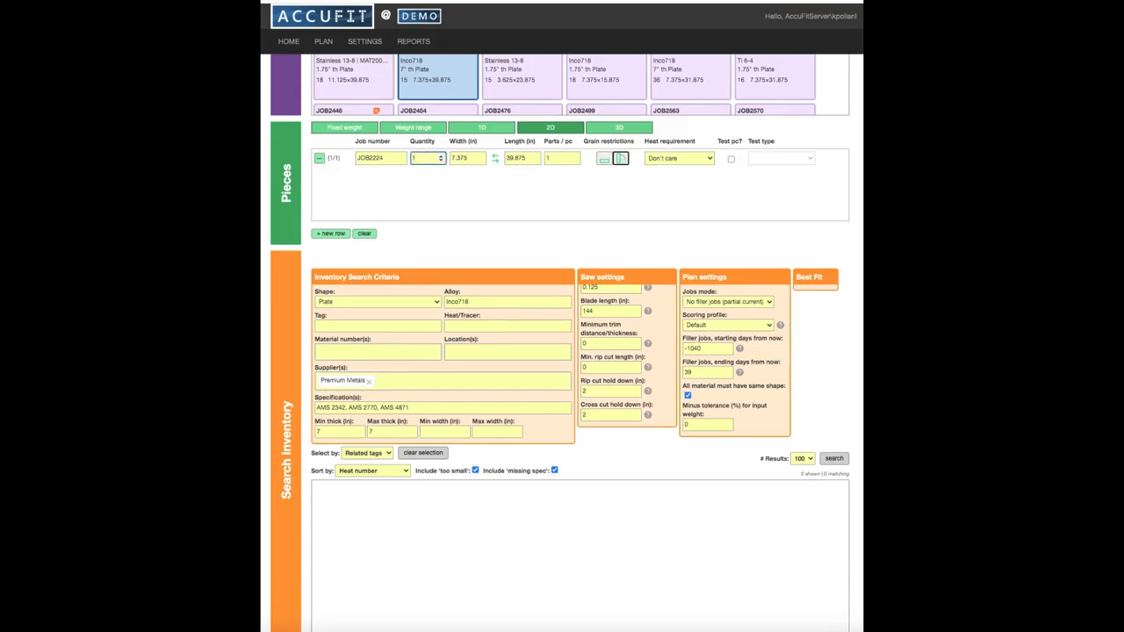
type("30")
left_click(470, 203)
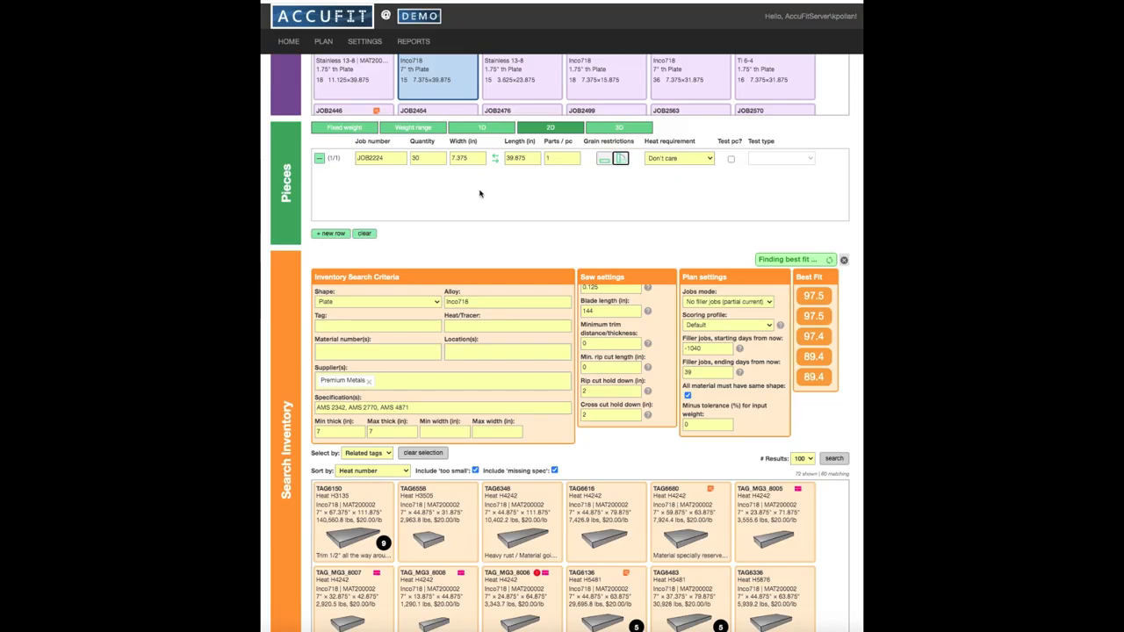
left_click(806, 294)
scroll(687, 235, "down", 2)
scroll(688, 233, "down", 1)
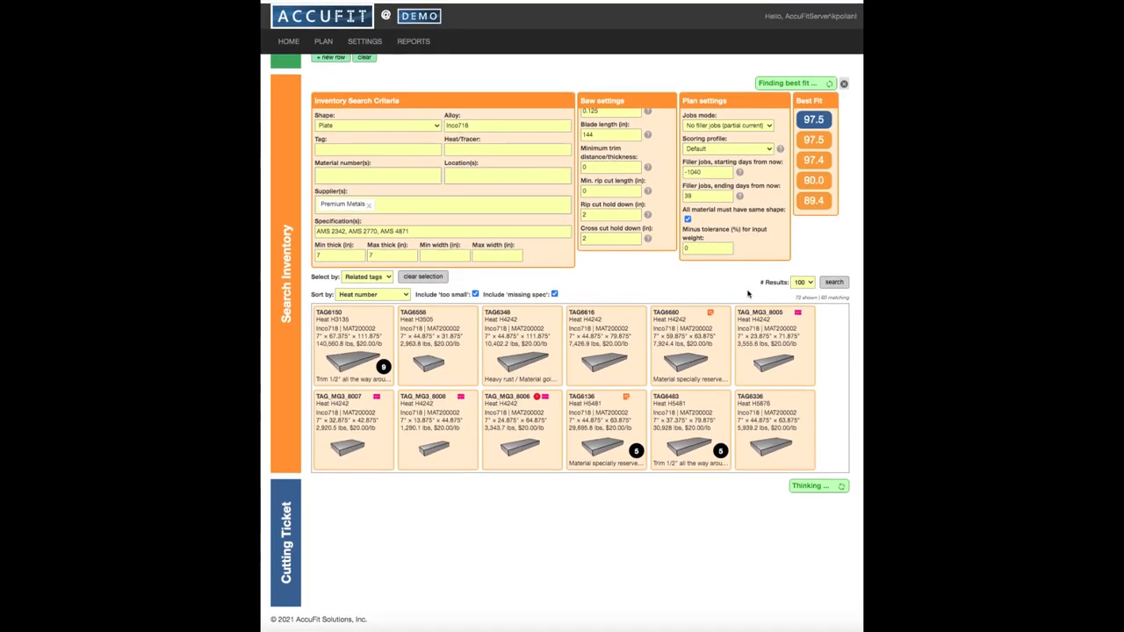
Step: Examine the selected inventory tags and the JOB2224 layouts on TAG6331, TAG6393 and TAG6193, along with the overall plan score
scroll(820, 316, "down", 5)
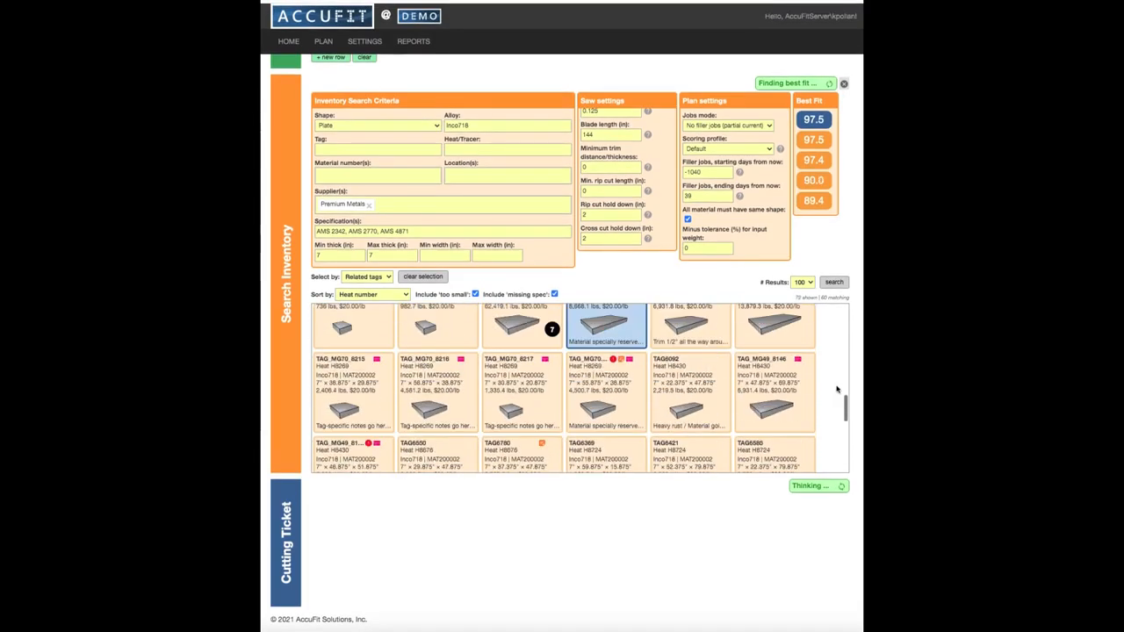
scroll(834, 352, "down", 3)
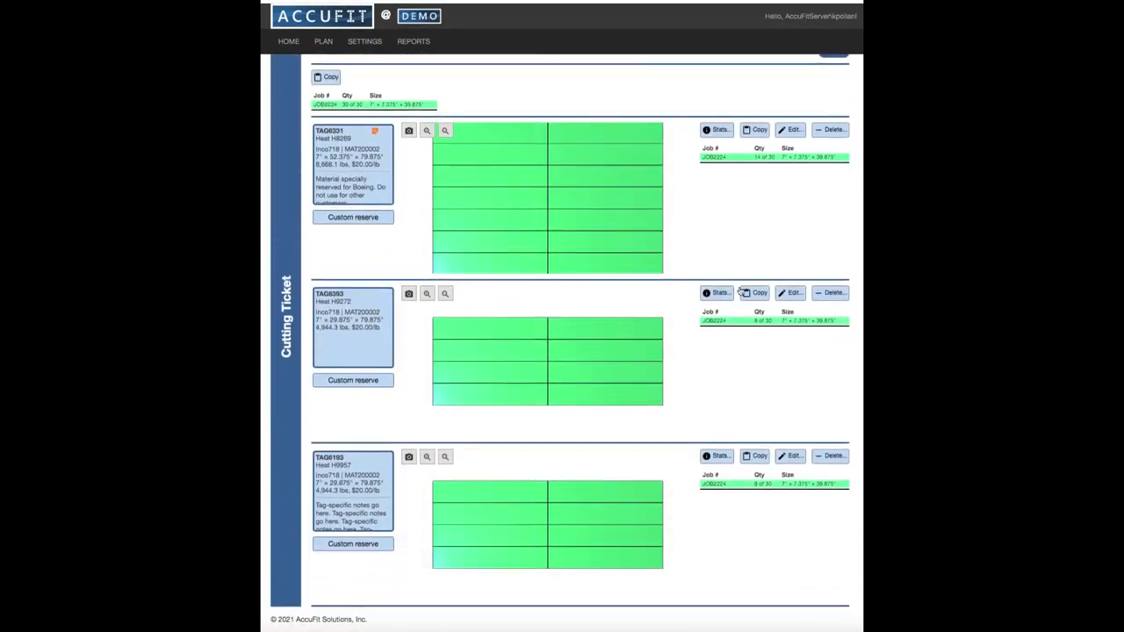
scroll(742, 292, "up", 1)
scroll(740, 290, "up", 1)
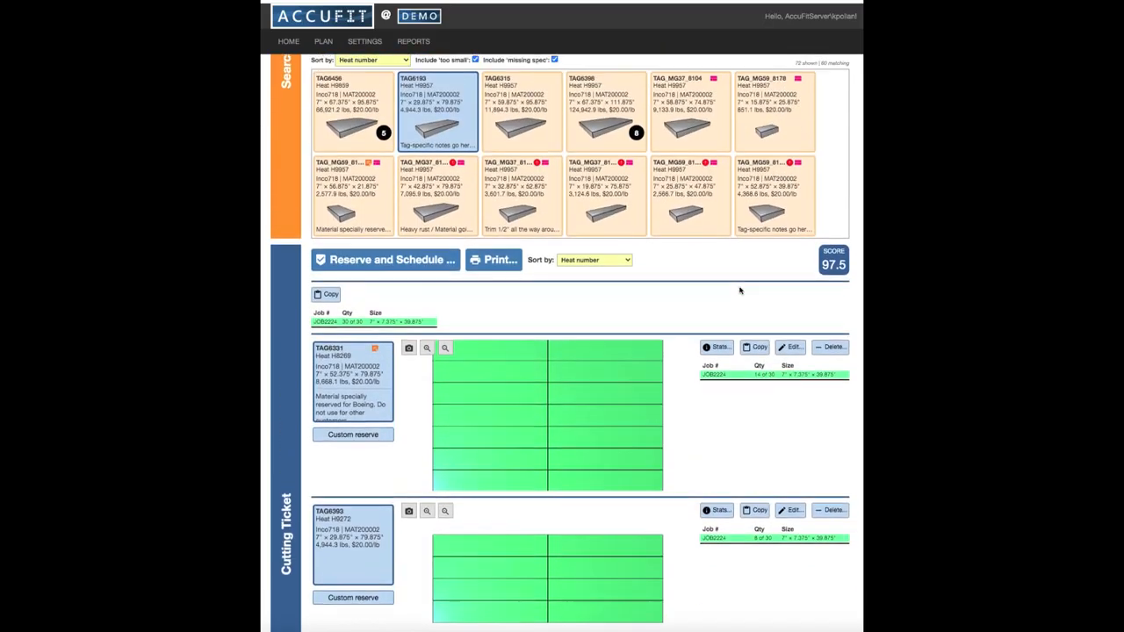
scroll(740, 290, "up", 5)
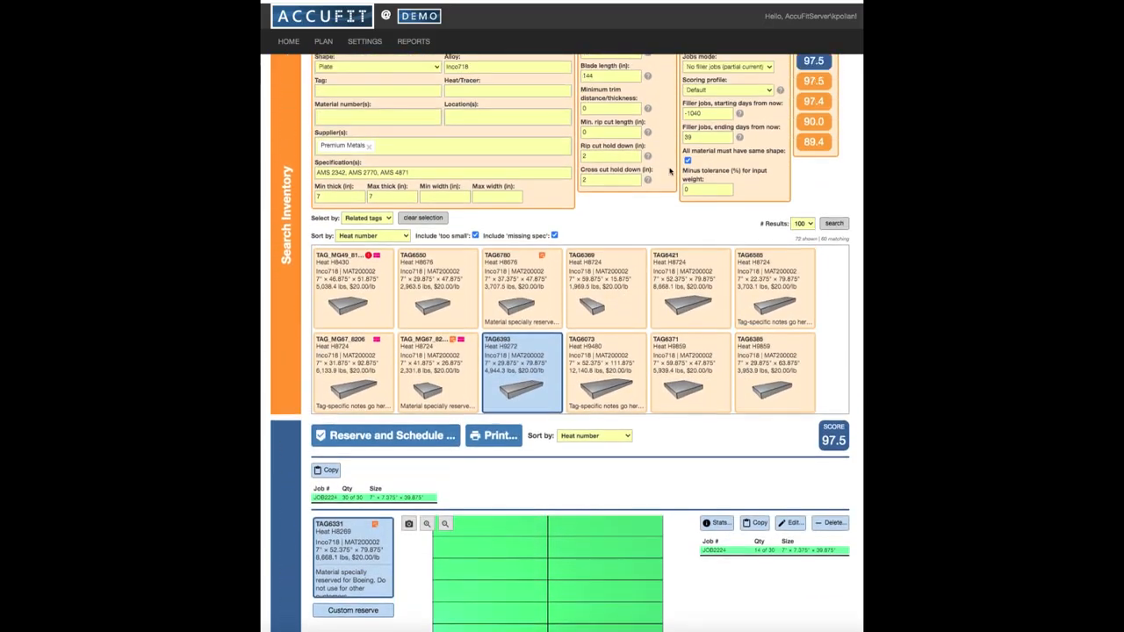
scroll(509, 221, "up", 3)
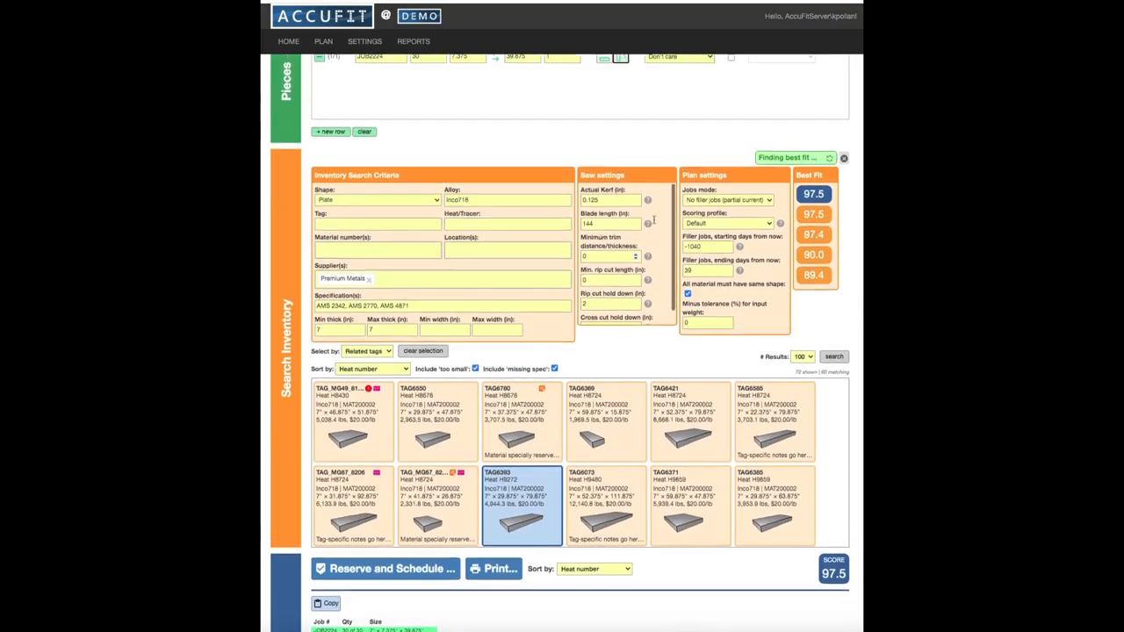
scroll(653, 221, "up", 5)
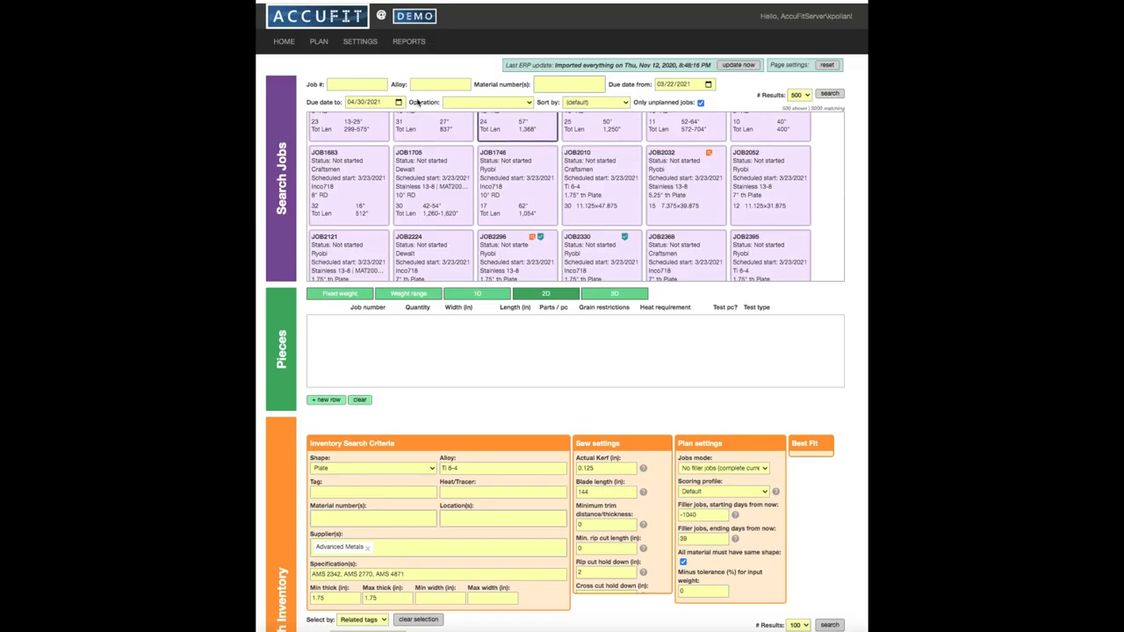
Step: Add JOB2010 to the pieces under the no-filler, complete-current jobs mode and look through the neighbouring jobs
left_click(634, 158)
scroll(781, 253, "down", 5)
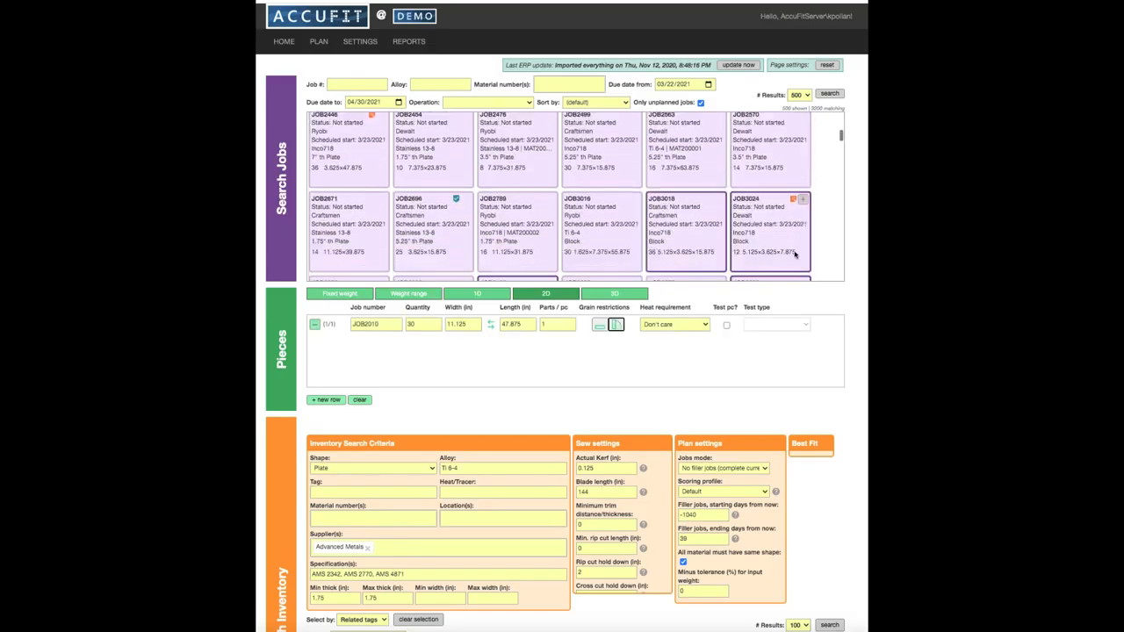
Step: Load the first best-fit plan for JOB2010 and examine its cutting summary and layouts on TAG6570, TAG6196 and TAG6434
scroll(851, 284, "down", 1)
scroll(851, 287, "down", 5)
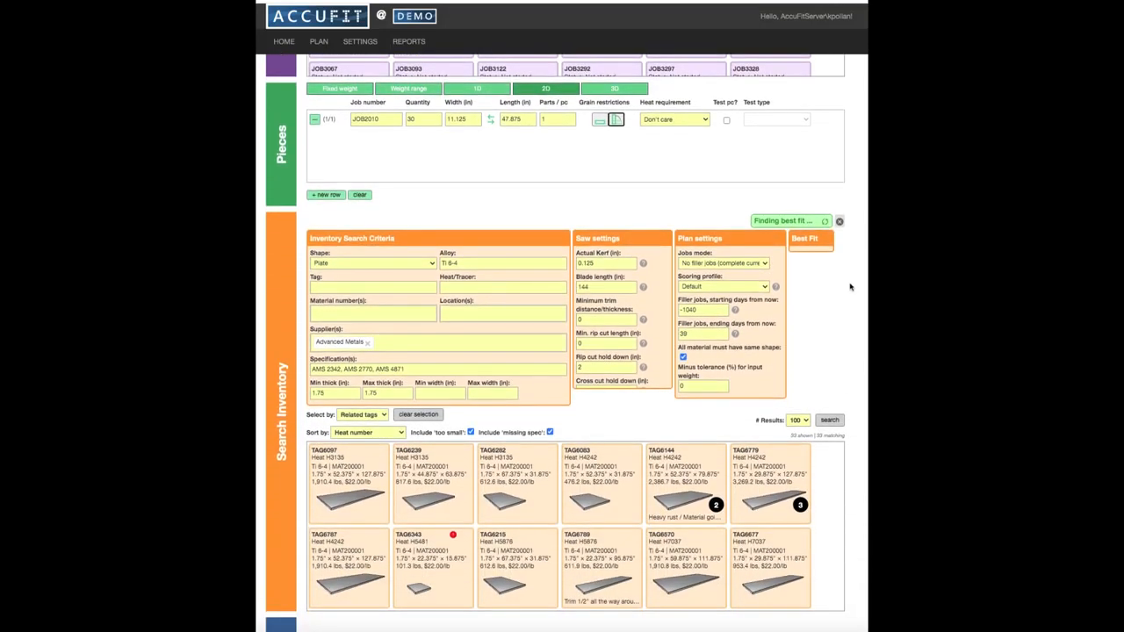
scroll(846, 268, "down", 4)
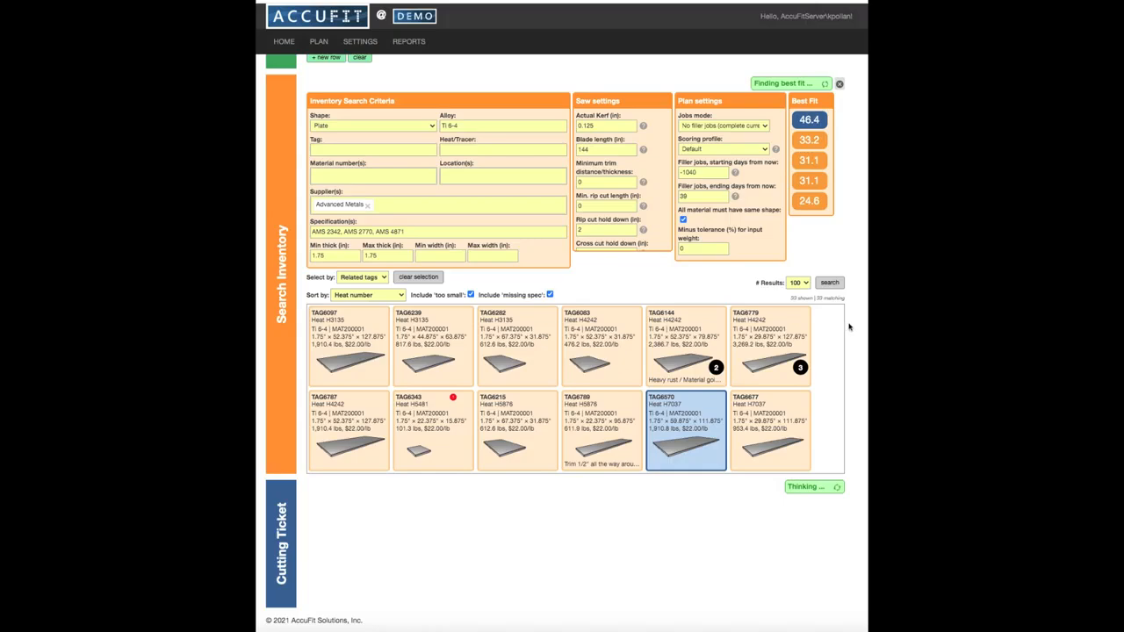
scroll(848, 329, "down", 5)
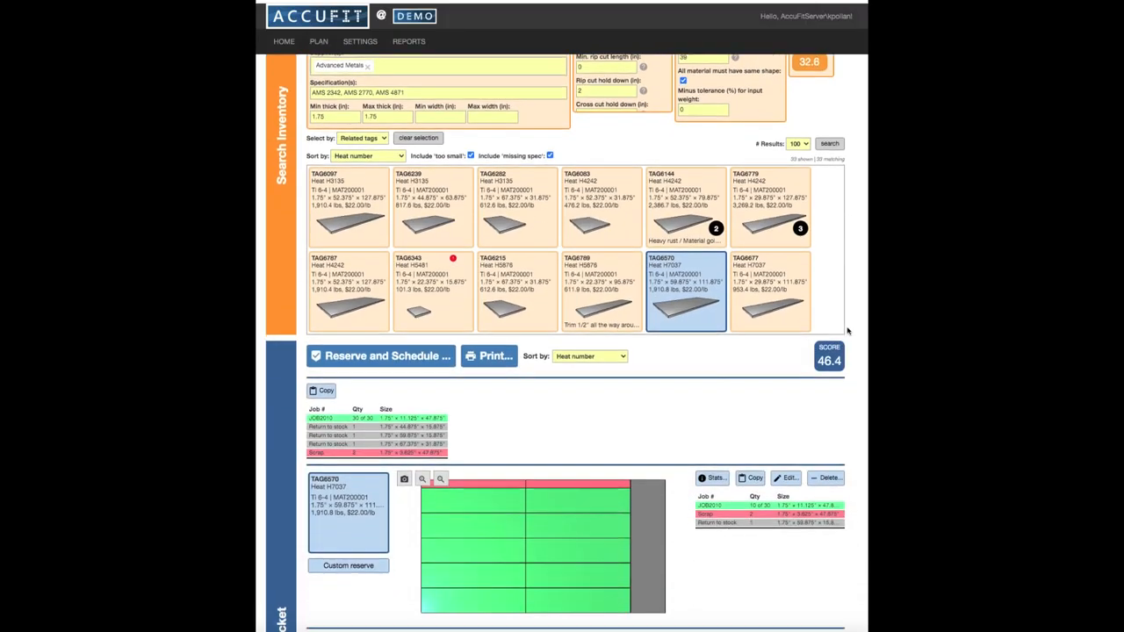
scroll(607, 292, "down", 1)
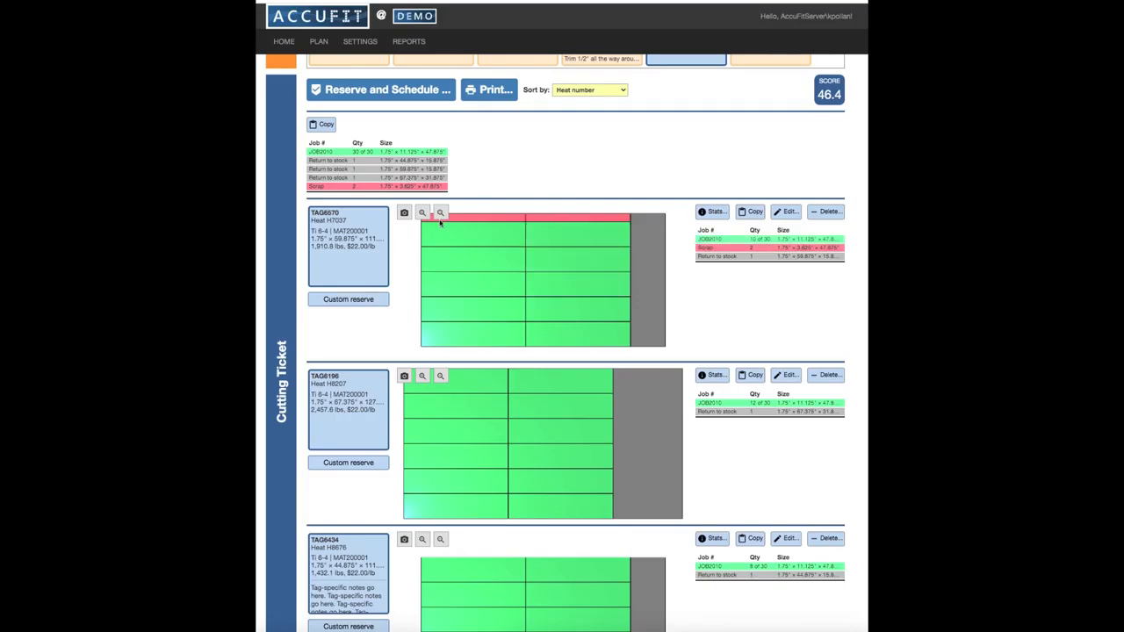
scroll(487, 202, "up", 5)
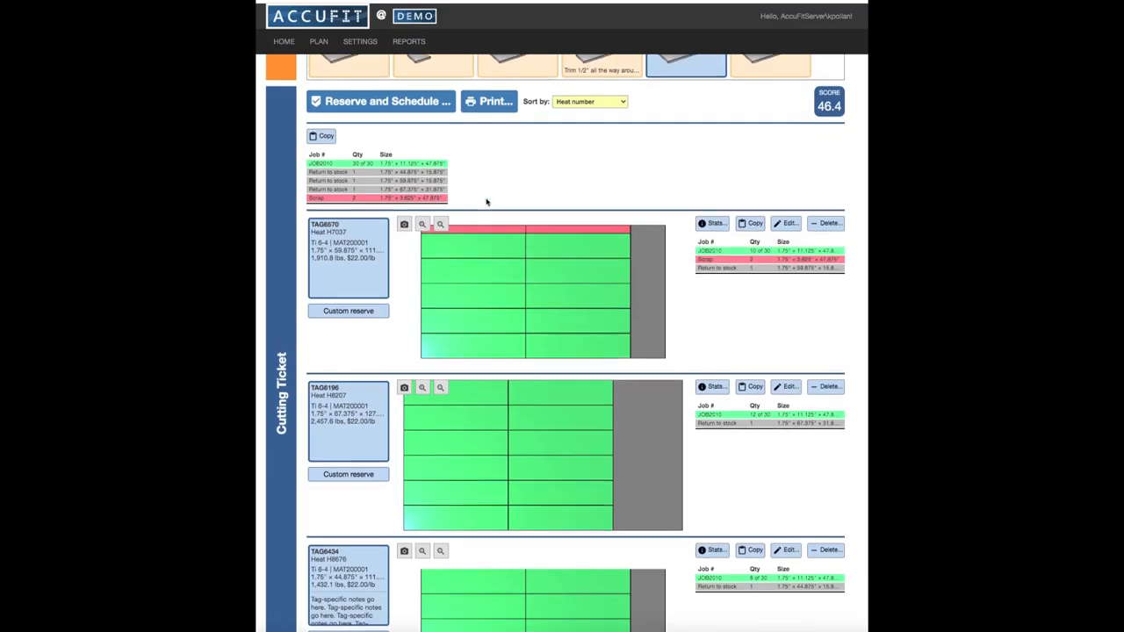
scroll(521, 212, "up", 1)
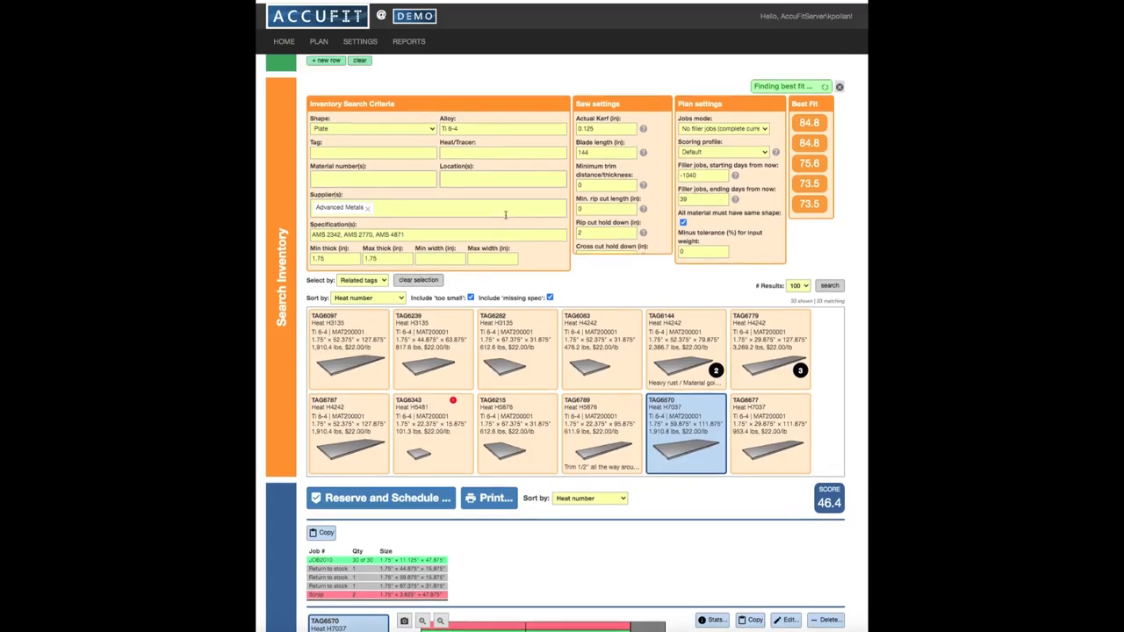
Step: Search the unplanned jobs for job 2212 and add JOB2212 to the 2D pieces
scroll(505, 219, "up", 3)
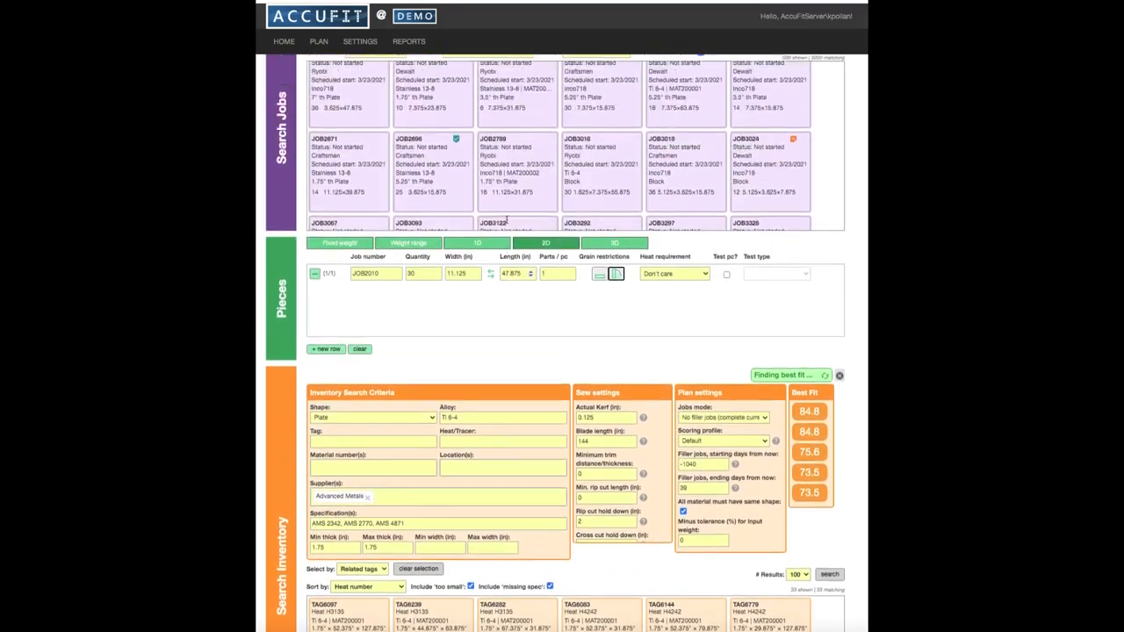
scroll(512, 226, "up", 1)
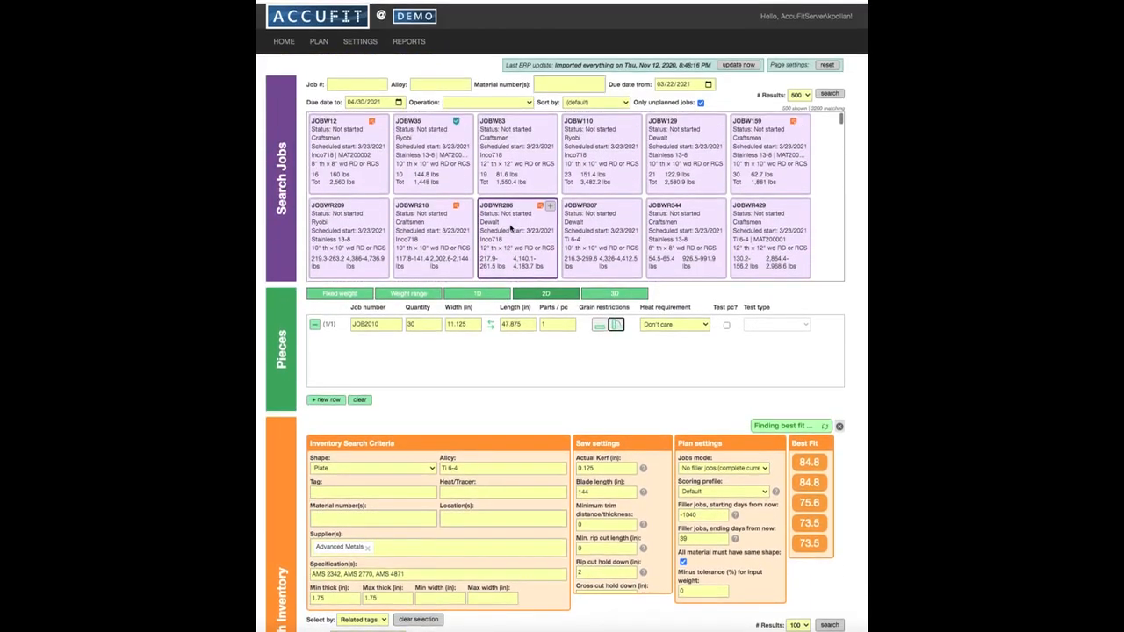
scroll(459, 159, "down", 1)
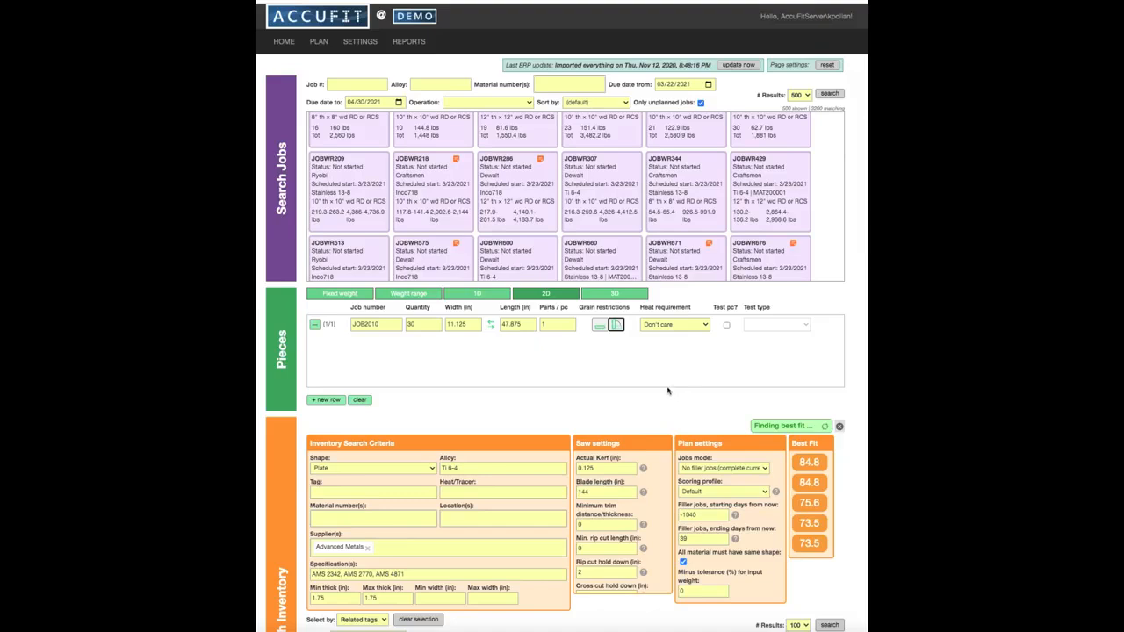
scroll(667, 391, "down", 1)
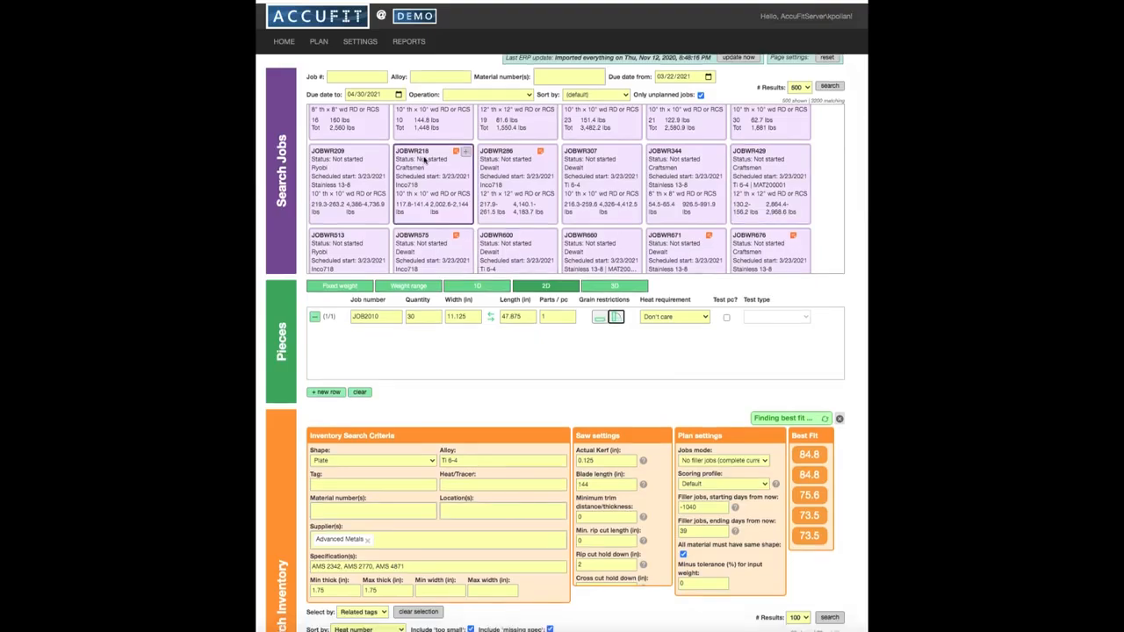
scroll(375, 73, "up", 1)
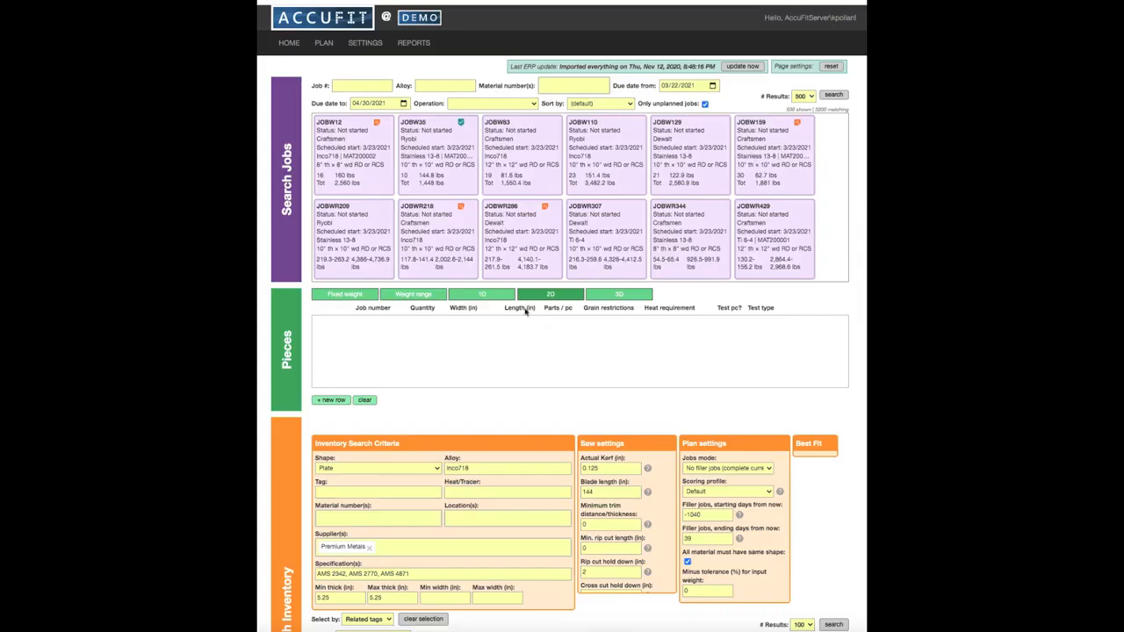
left_click(351, 85)
type("2212")
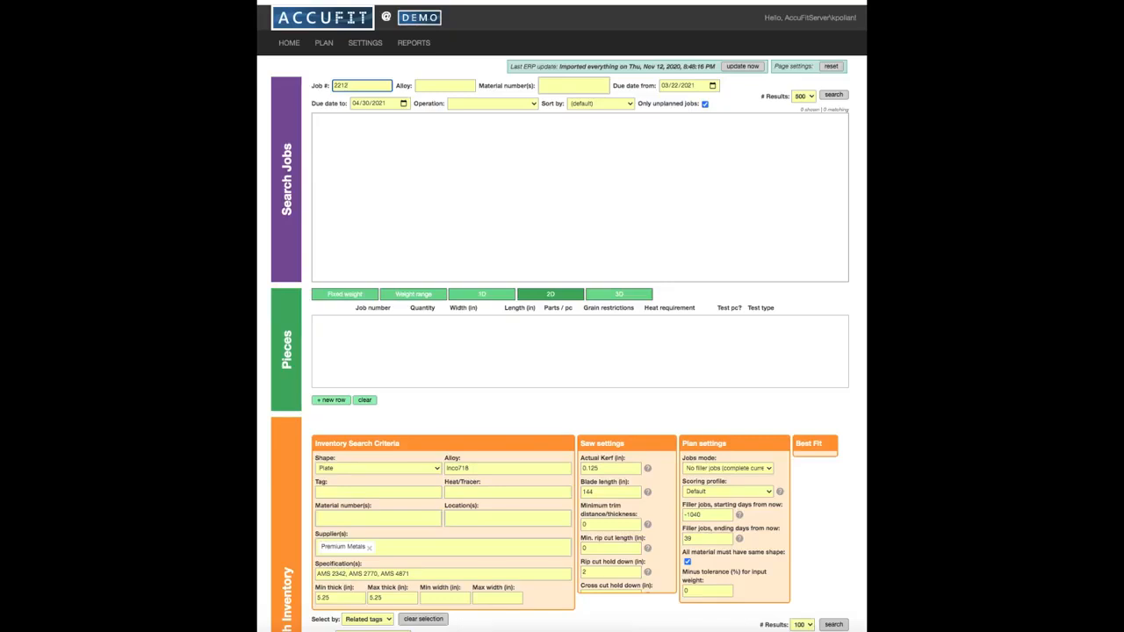
left_click(373, 130)
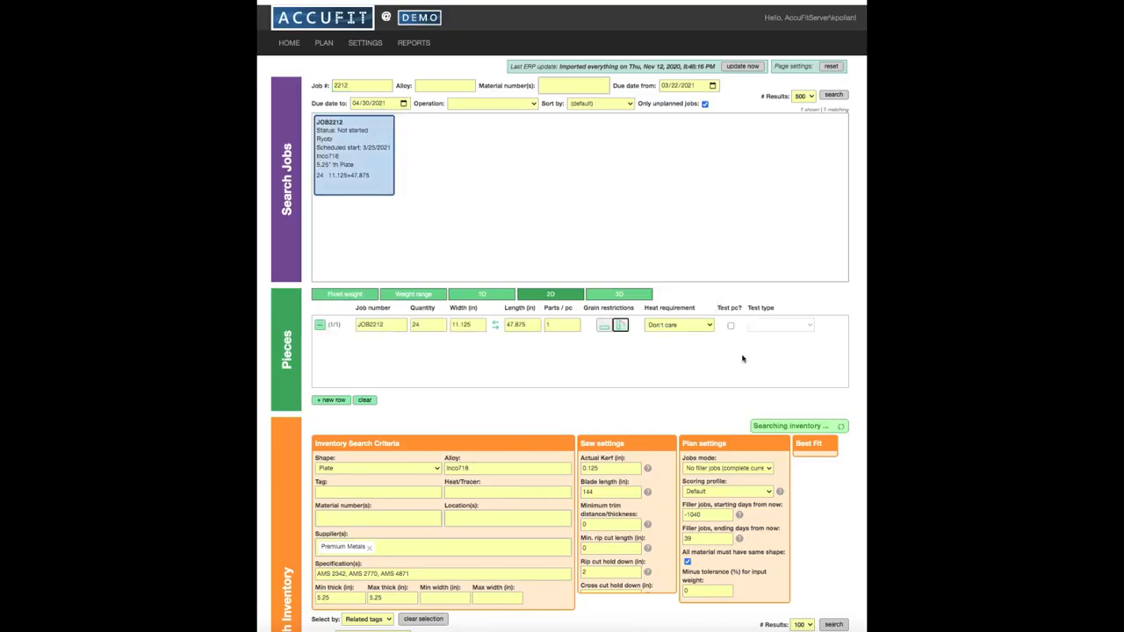
Step: Load the first best-fit plan for JOB2212 and examine its layouts on TAG6609, TAG6794 and TAG6584
scroll(742, 358, "down", 3)
scroll(783, 323, "up", 3)
scroll(802, 349, "down", 6)
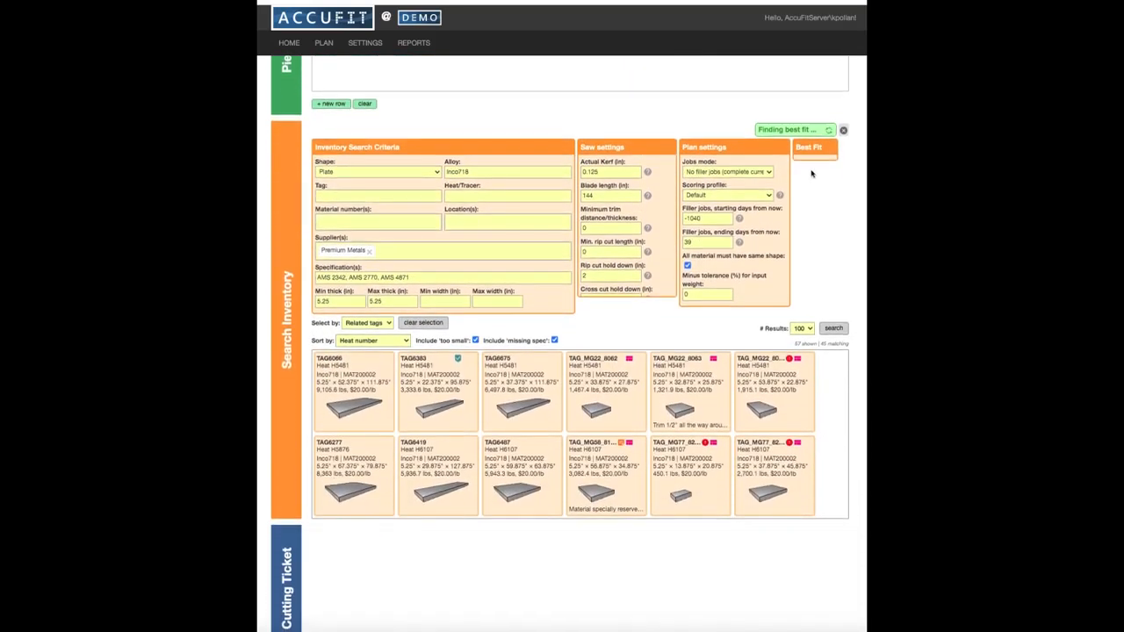
scroll(848, 203, "down", 1)
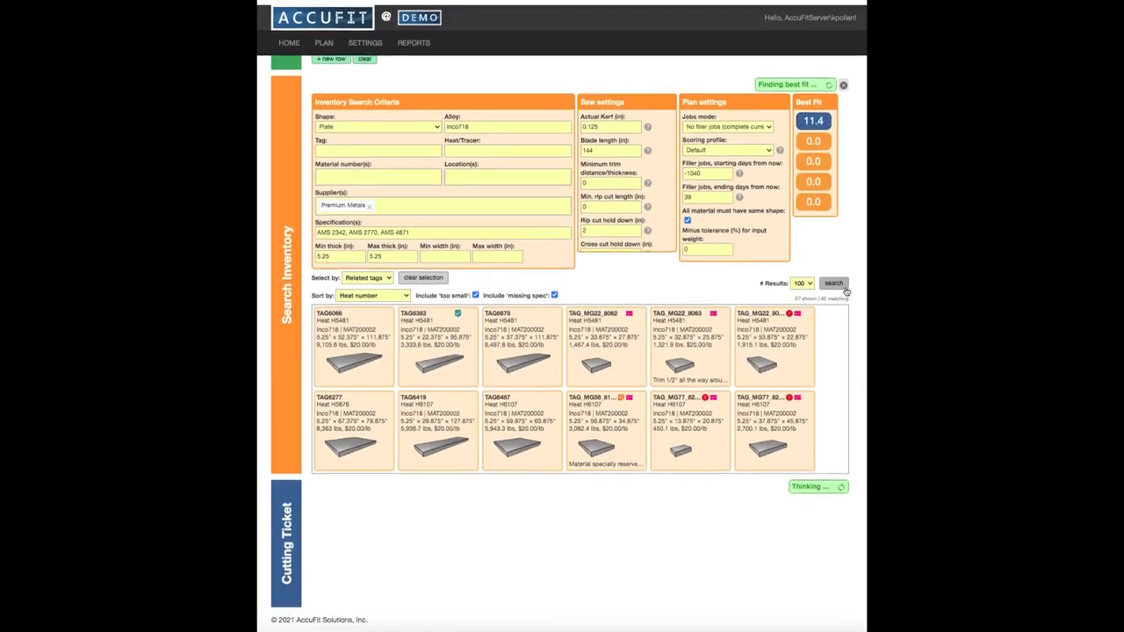
scroll(837, 317, "down", 10)
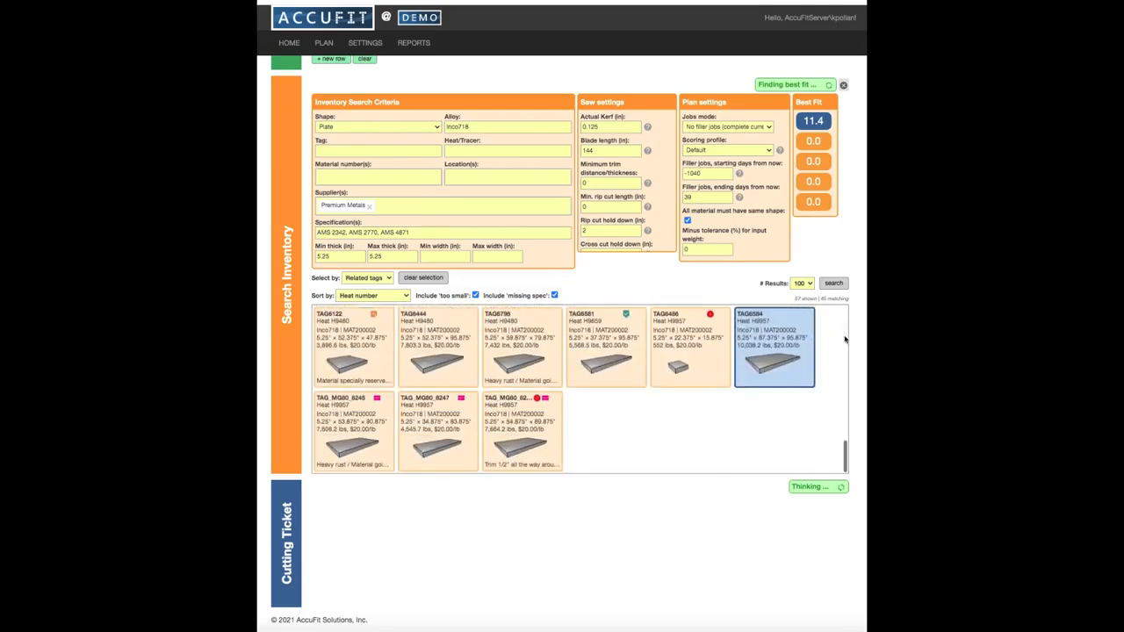
scroll(854, 339, "down", 8)
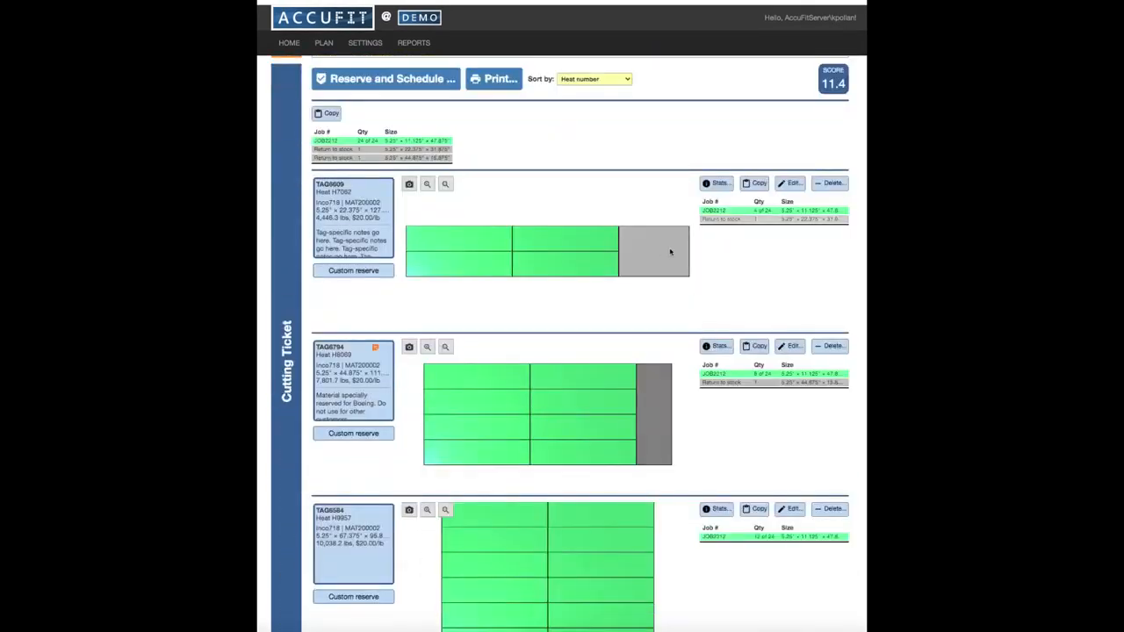
Step: Review the score breakdown of the JOB2212 cutting plan and close it
scroll(664, 259, "up", 2)
scroll(669, 260, "up", 4)
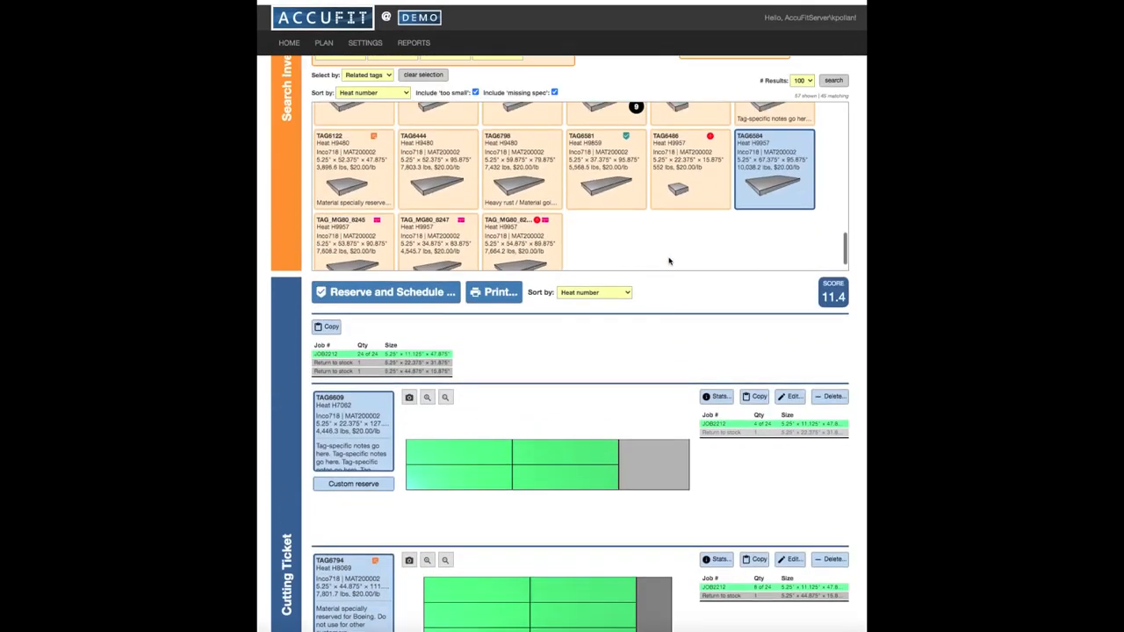
left_click(833, 291)
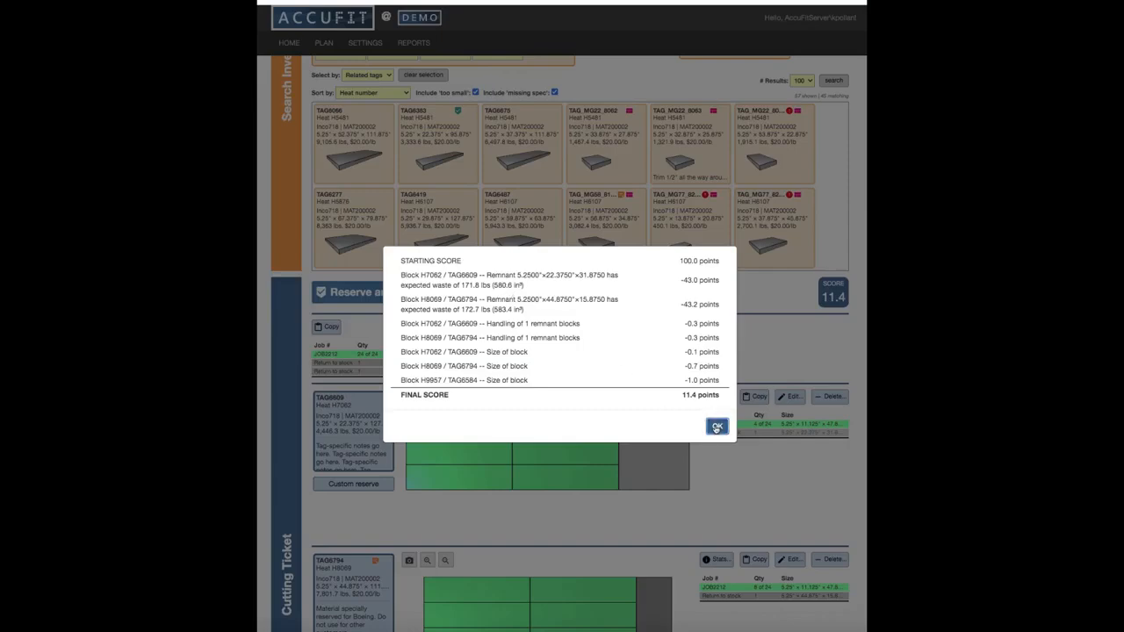
left_click(717, 427)
Step: Set JOB2212's quantity to 12 and recalculate the best fit
scroll(713, 275, "up", 5)
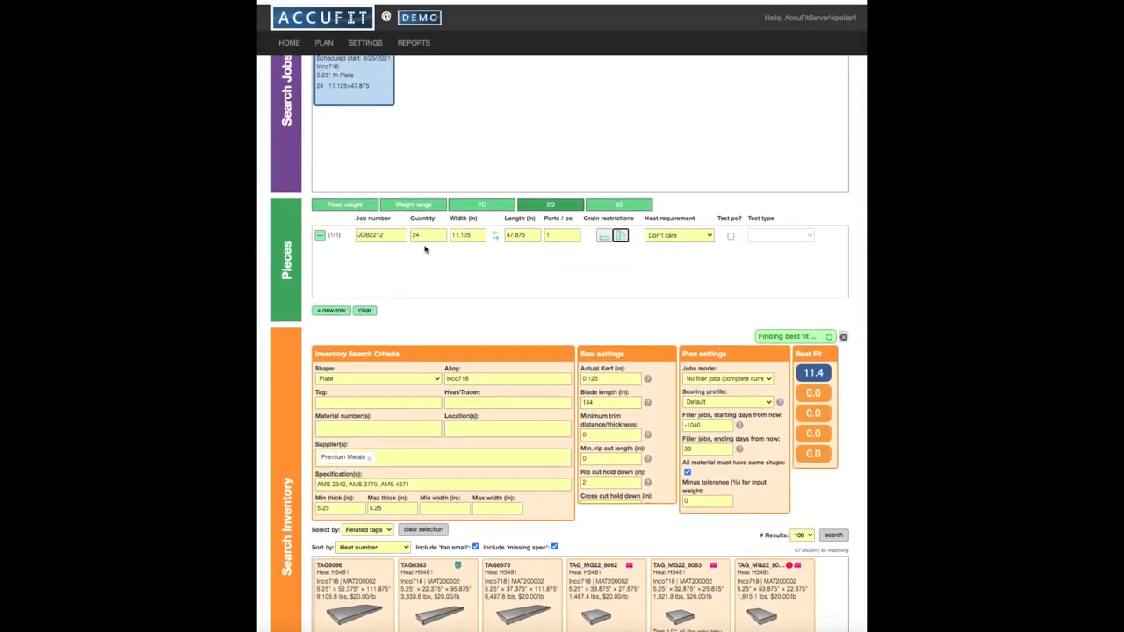
left_click(442, 237)
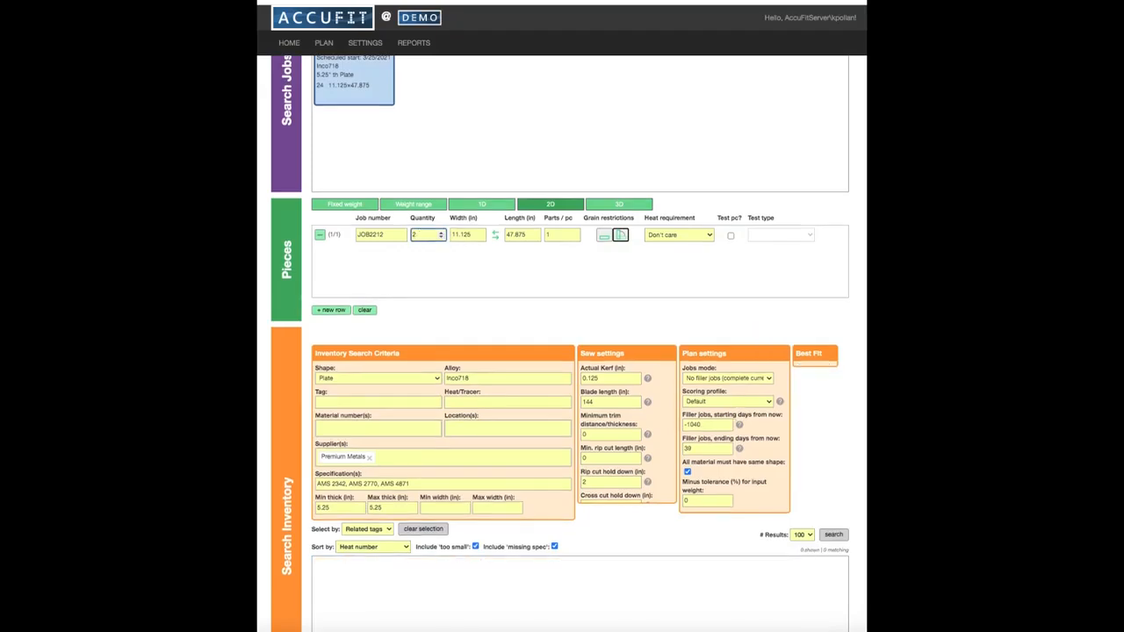
left_click(662, 270)
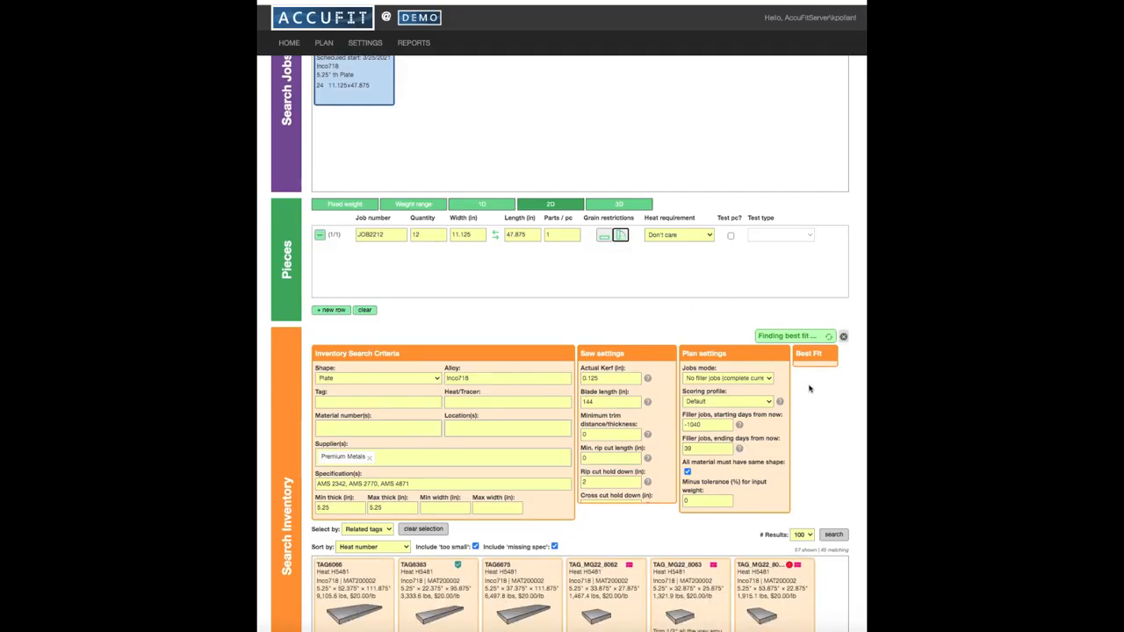
Step: Load the first best-fit plan for 12 pieces of JOB2212 and examine its TAG6584 layout, piece requirements and plan settings
scroll(847, 367, "down", 5)
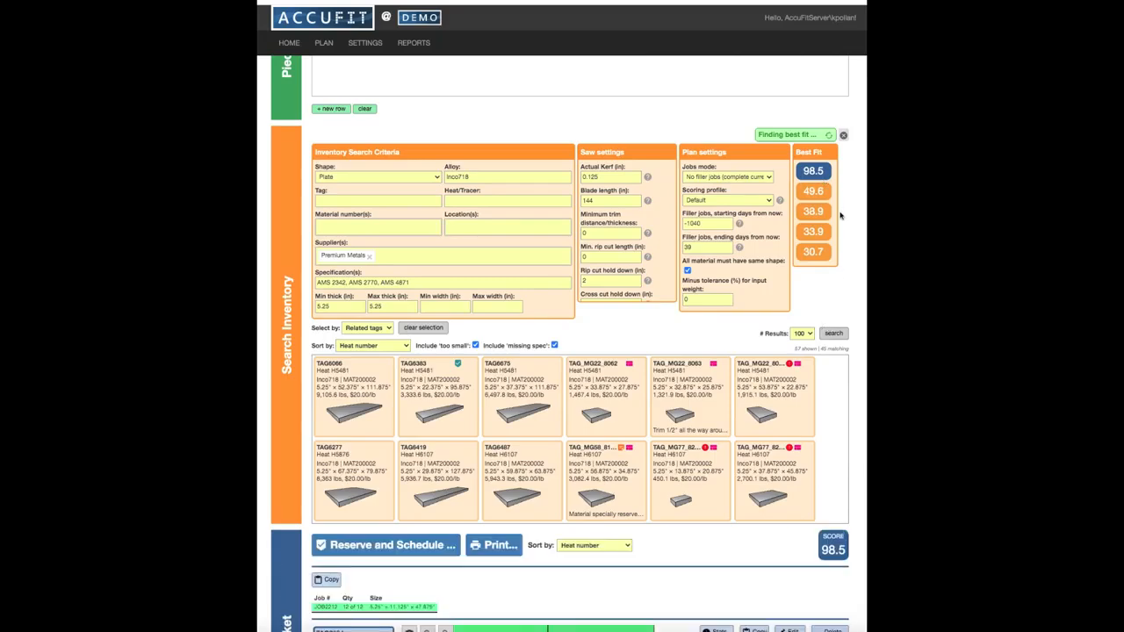
scroll(840, 254, "down", 8)
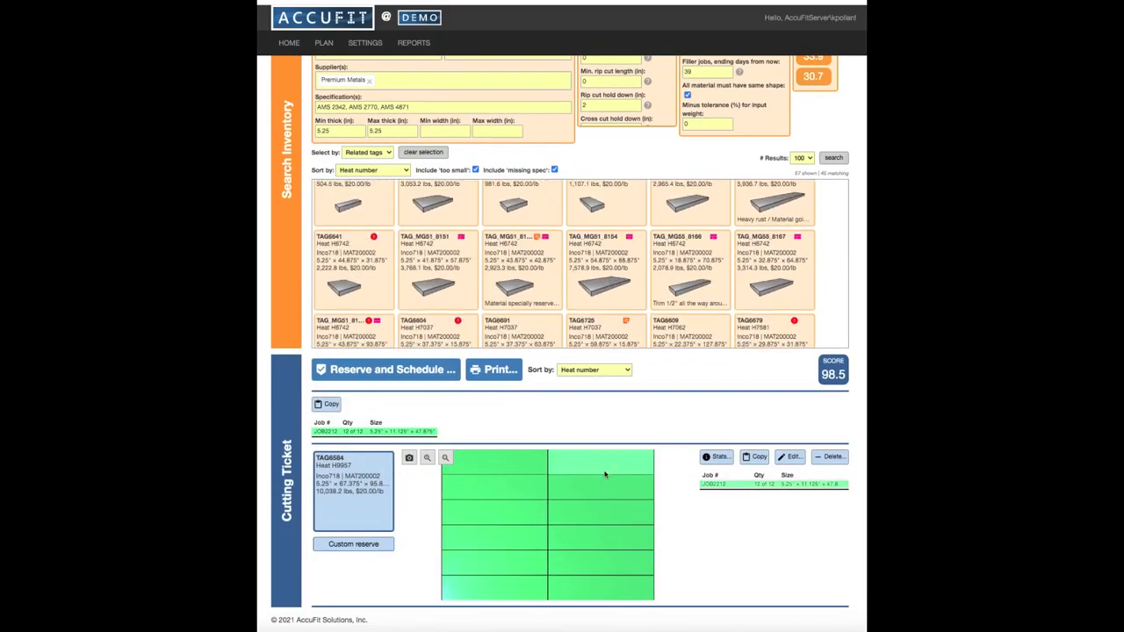
scroll(599, 465, "up", 1)
scroll(837, 241, "up", 5)
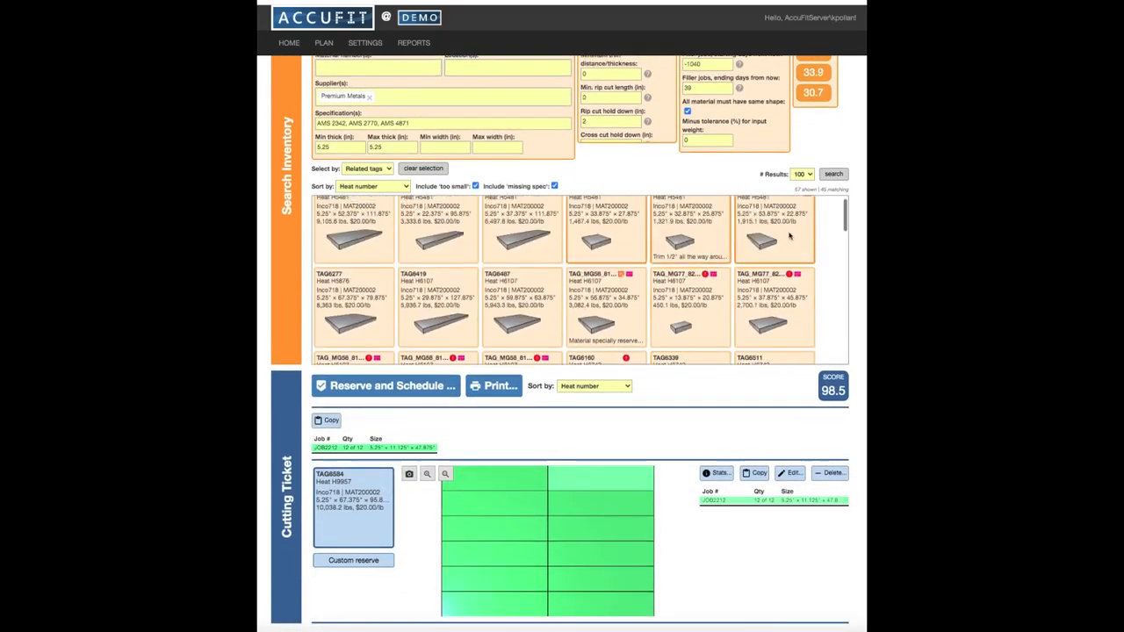
scroll(837, 242, "up", 4)
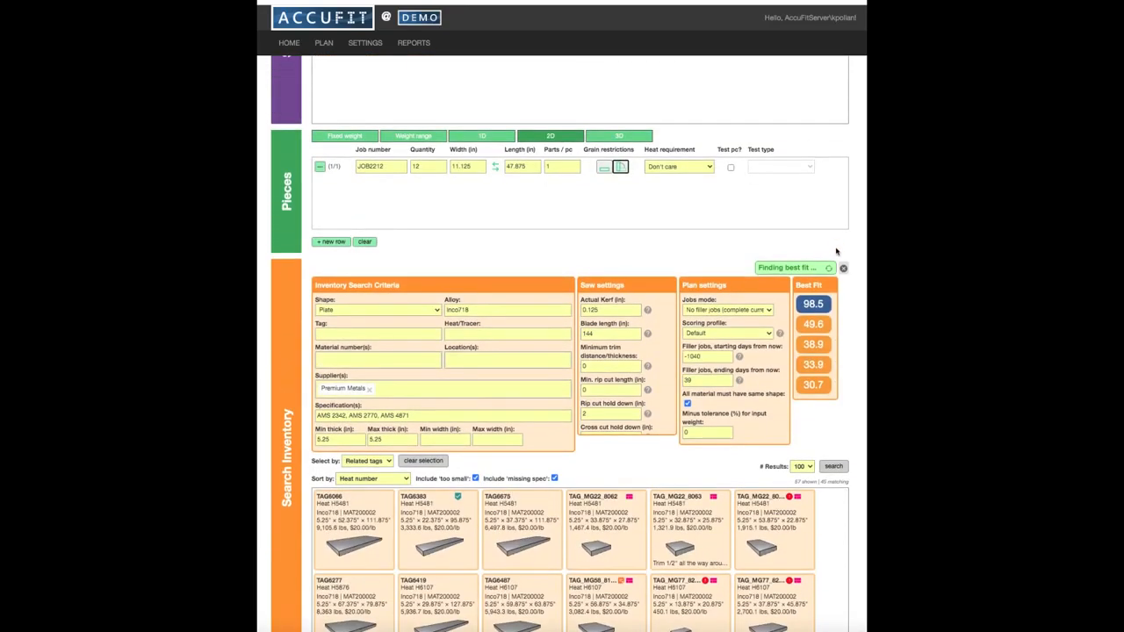
scroll(778, 224, "up", 1)
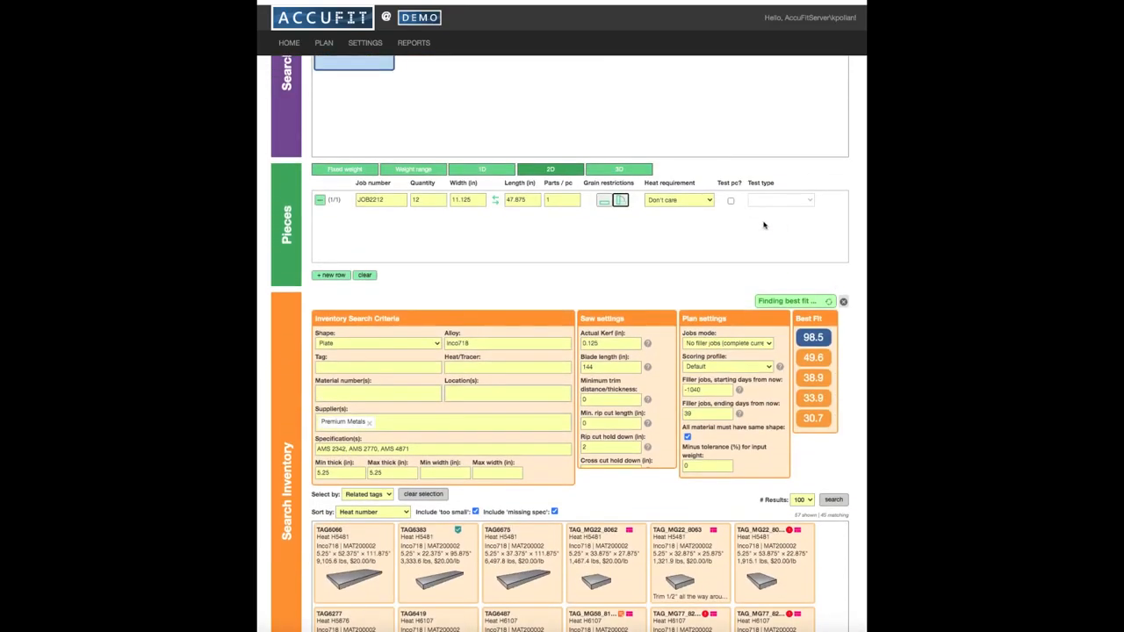
scroll(676, 227, "down", 1)
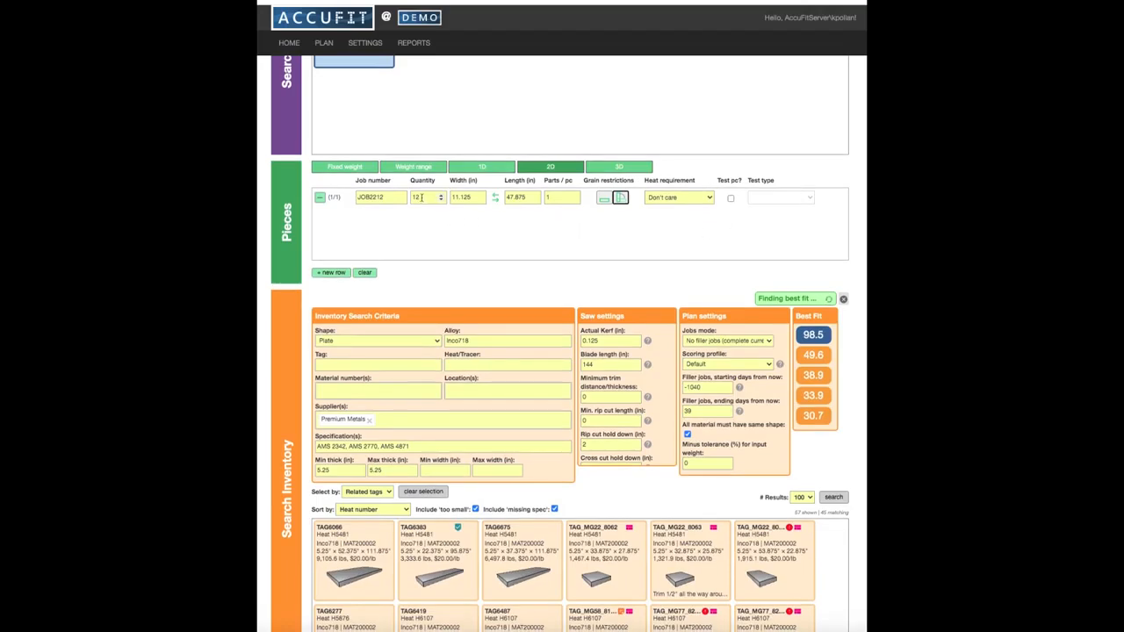
scroll(591, 246, "down", 3)
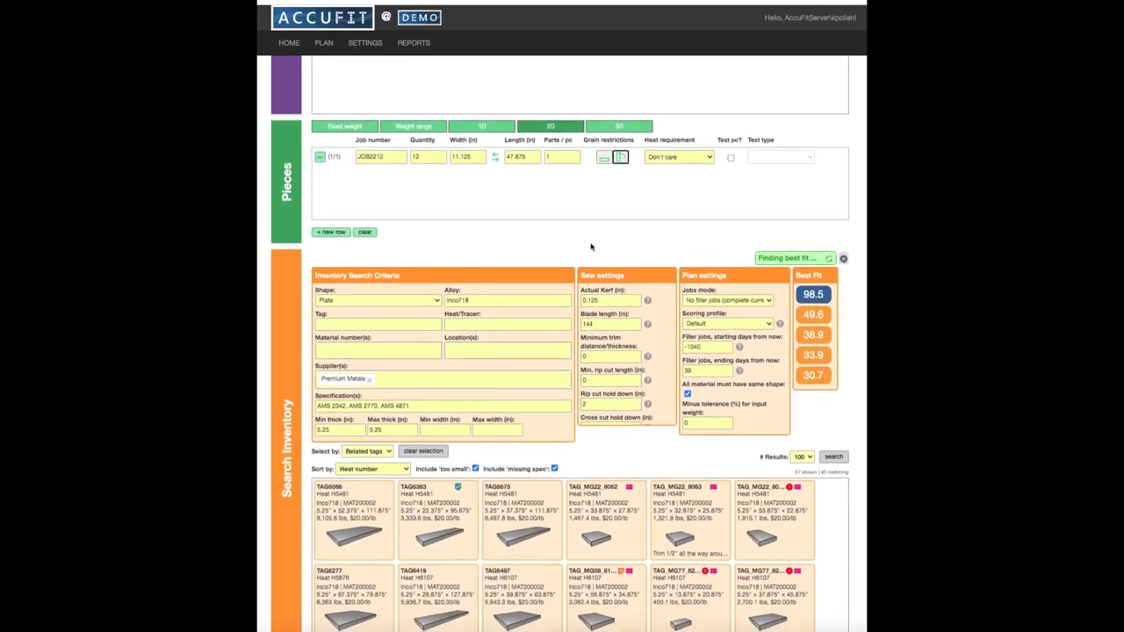
scroll(591, 246, "up", 7)
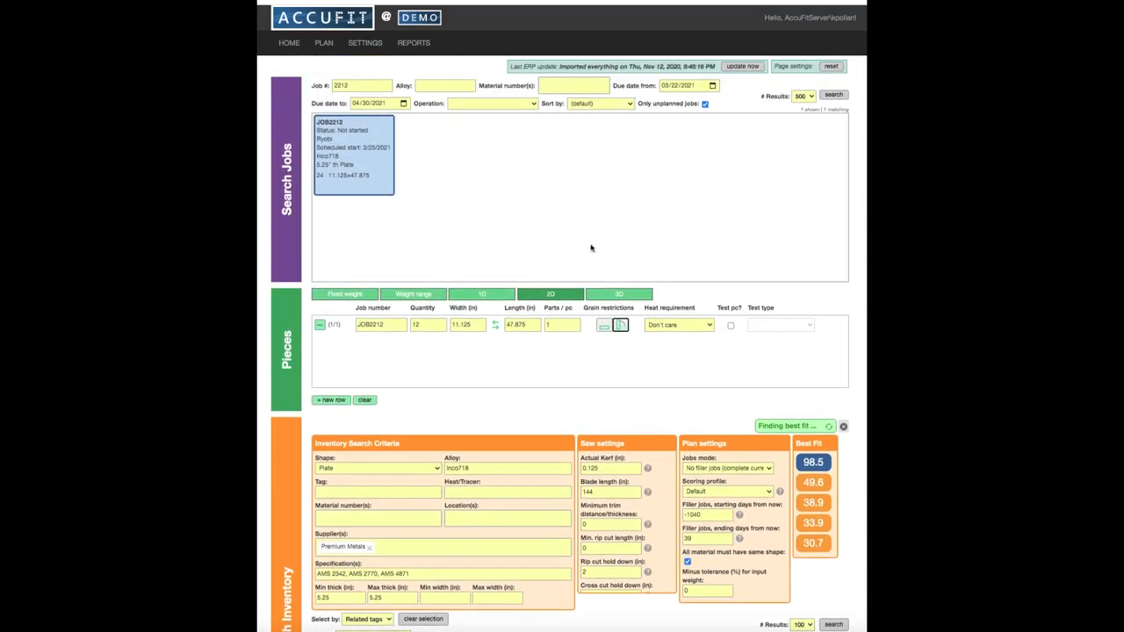
Step: Add JOBWR297 to the weight-range pieces and review its job details, including the required piece and job weights
scroll(849, 386, "down", 5)
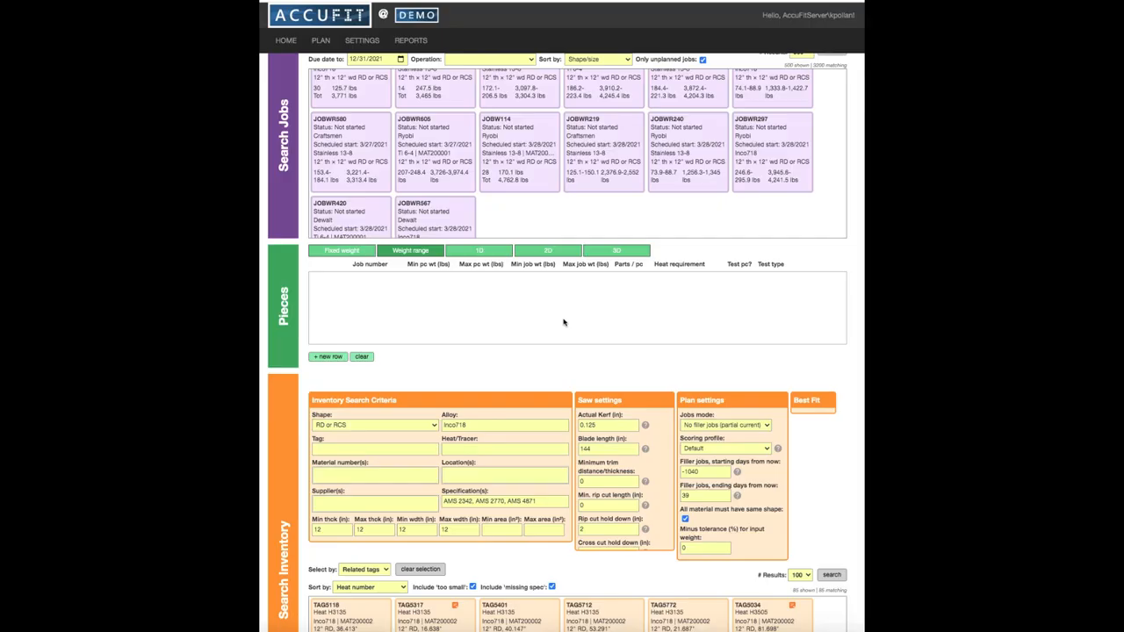
left_click(806, 121)
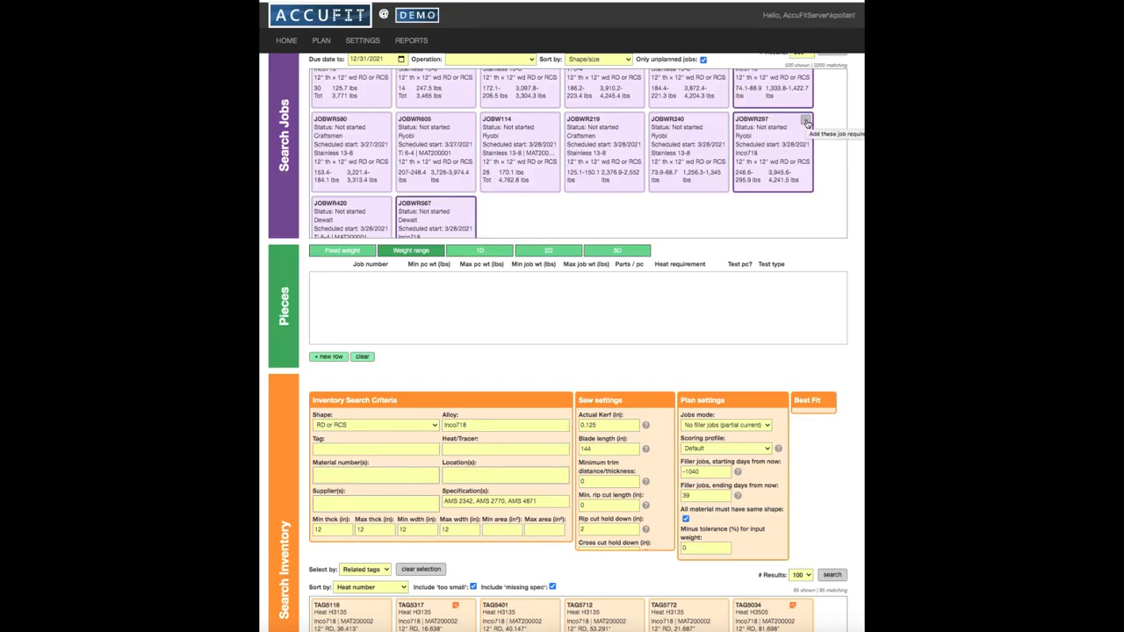
left_click(806, 121)
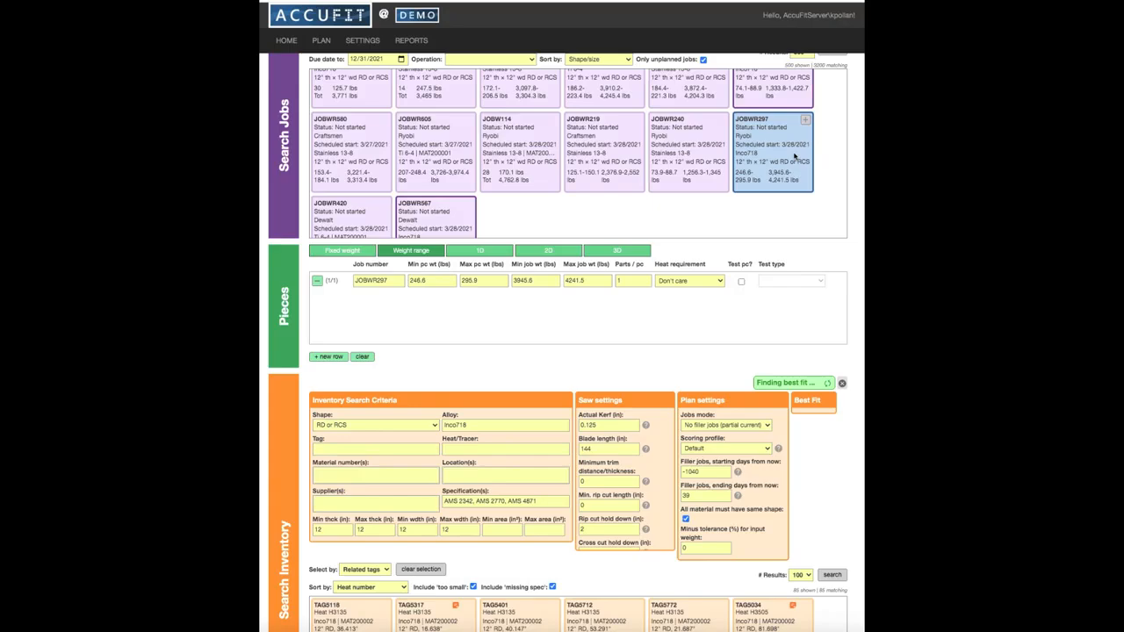
left_click(785, 156)
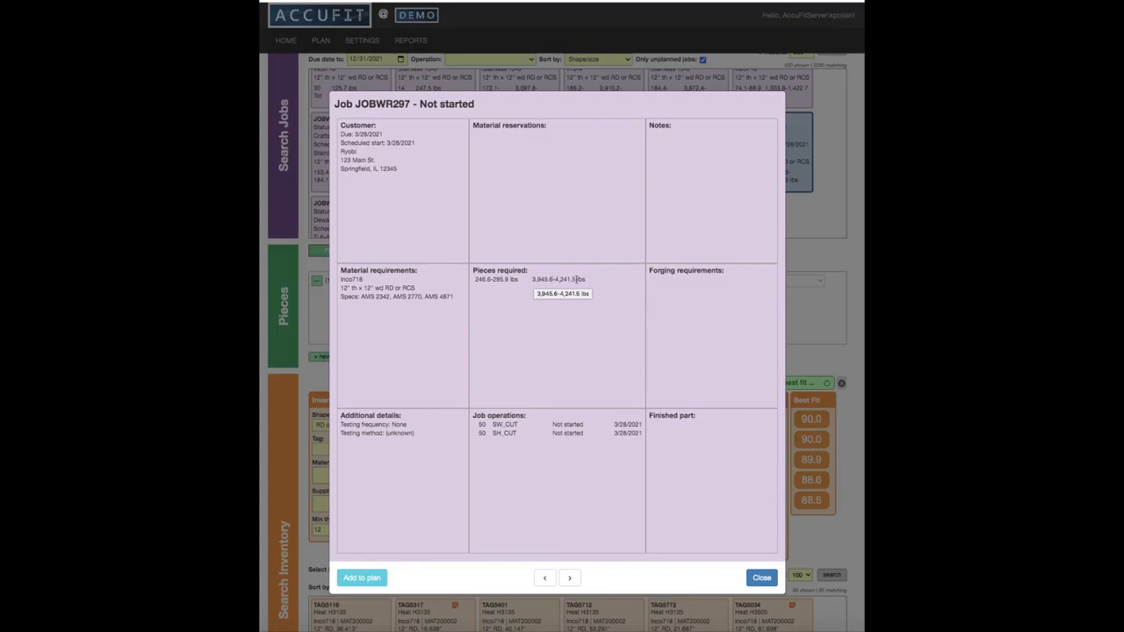
left_click(761, 578)
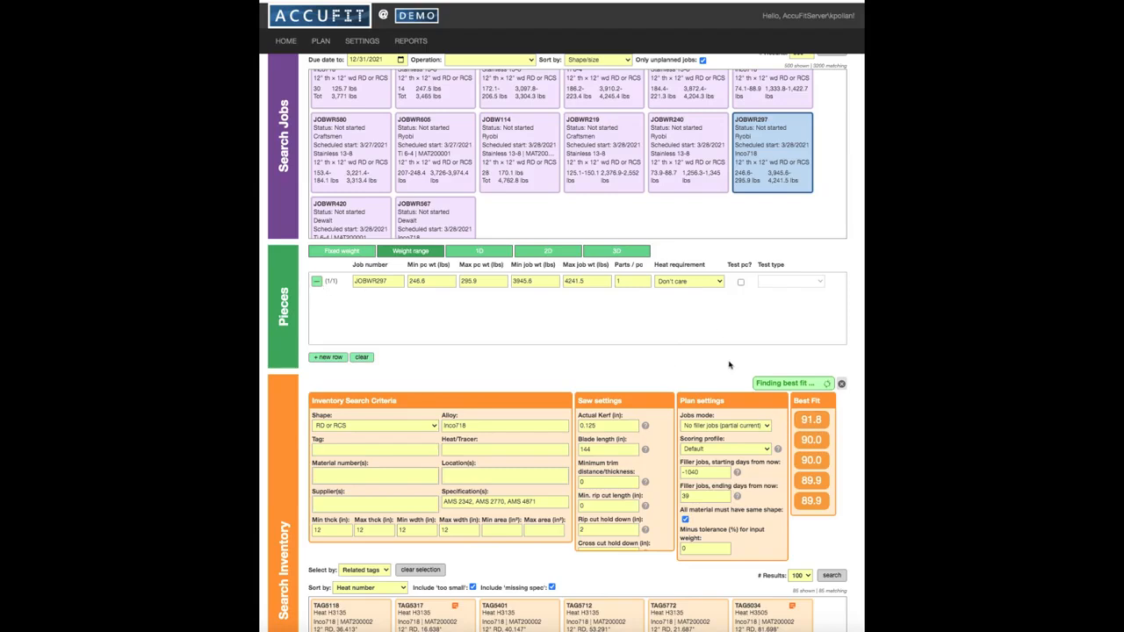
Step: Set JOBWR297's maximum job weight to 4150 lbs and recalculate the best fit
left_click(592, 280)
key("BackSpace")
key("BackSpace")
key("BackSpace")
key("BackSpace")
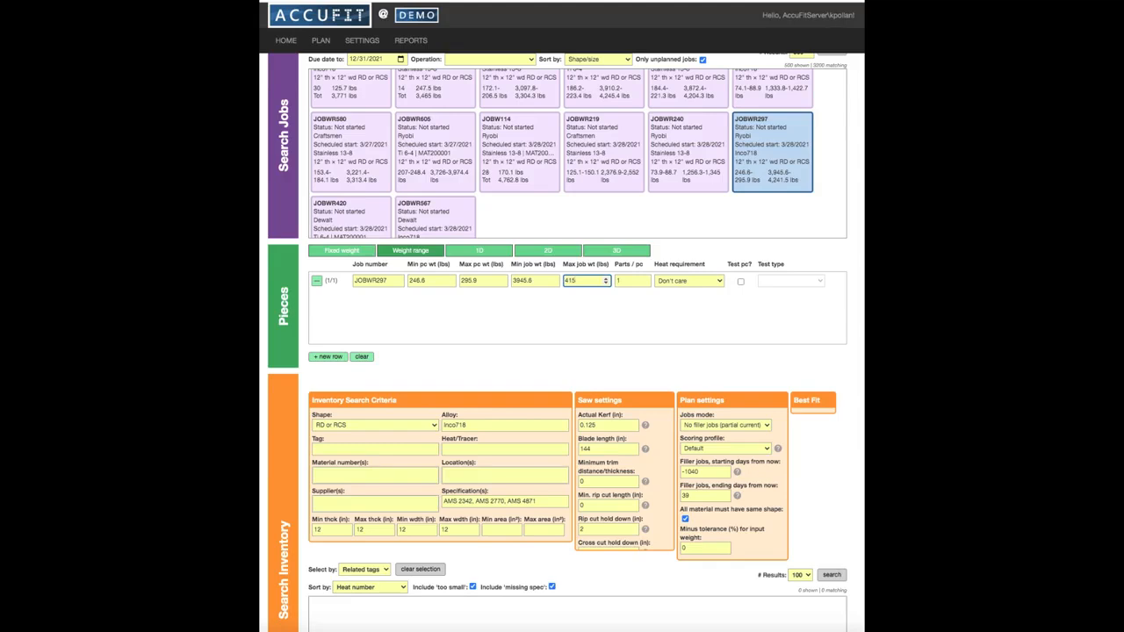
left_click(646, 318)
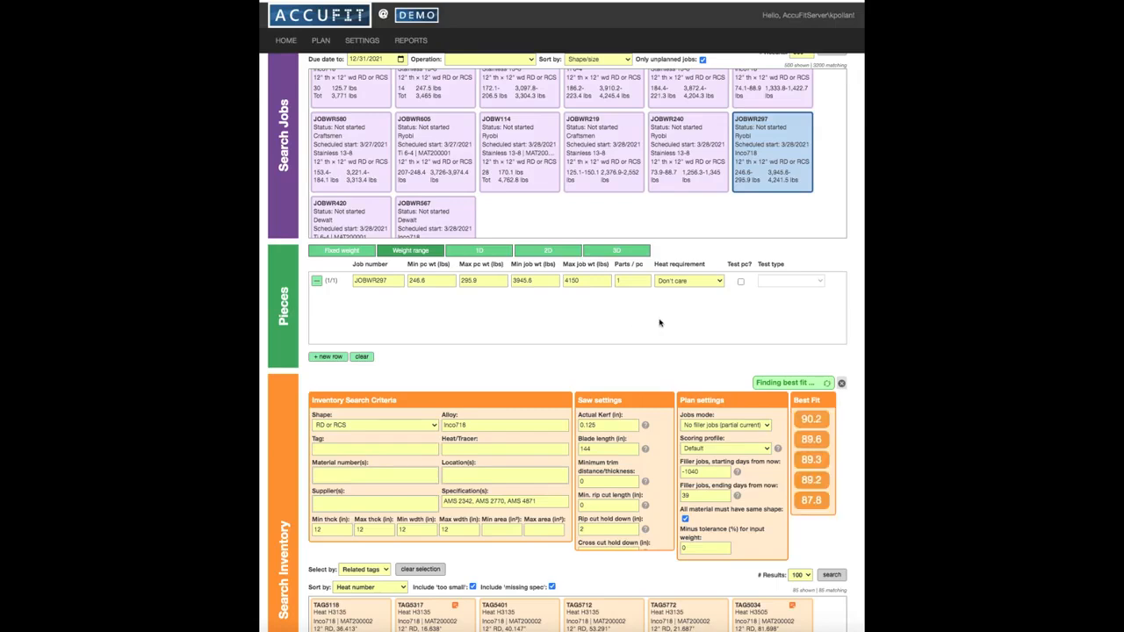
Step: Load the highest-scoring best-fit plan for JOBWR297 and review its piece weights, selected inventory tags and cutting ticket
left_click(596, 282)
left_click(826, 420)
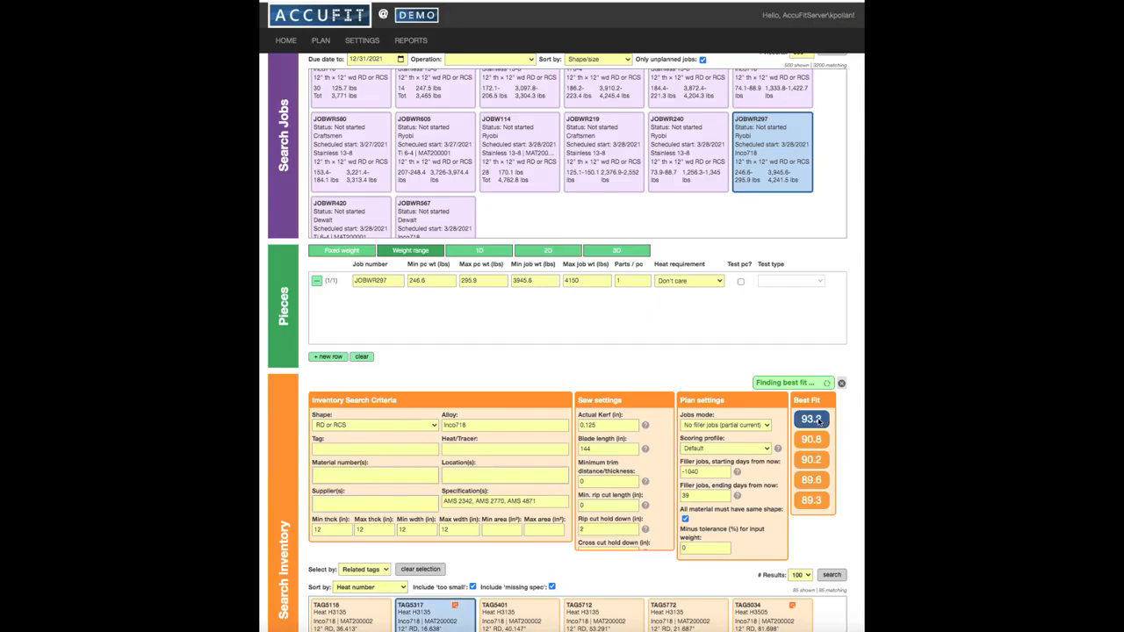
scroll(834, 421, "down", 3)
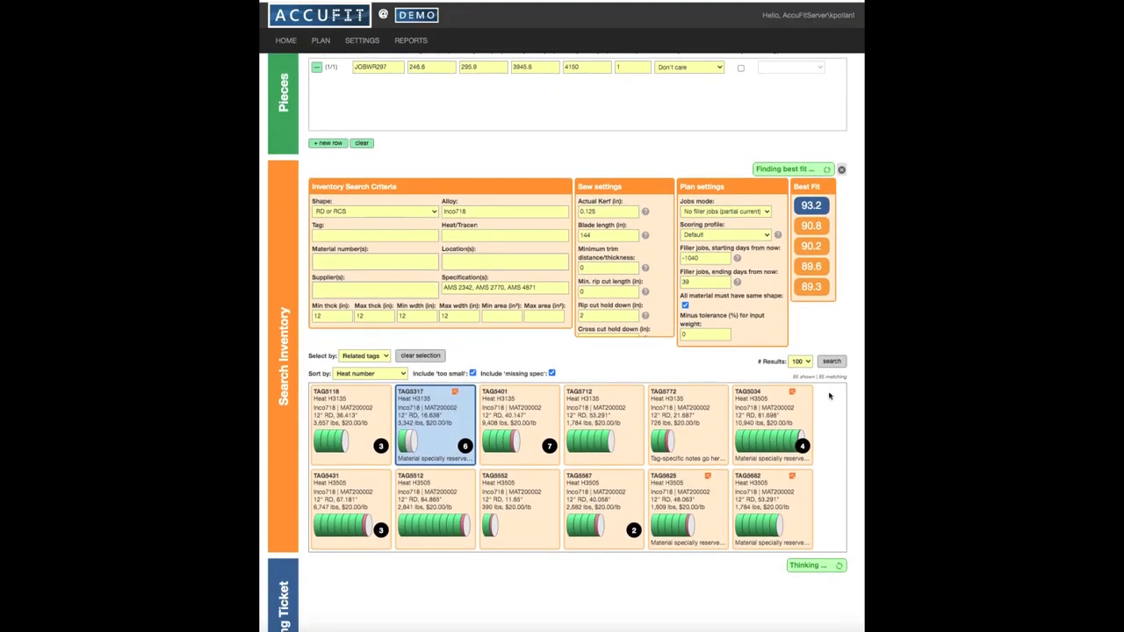
scroll(829, 347, "down", 2)
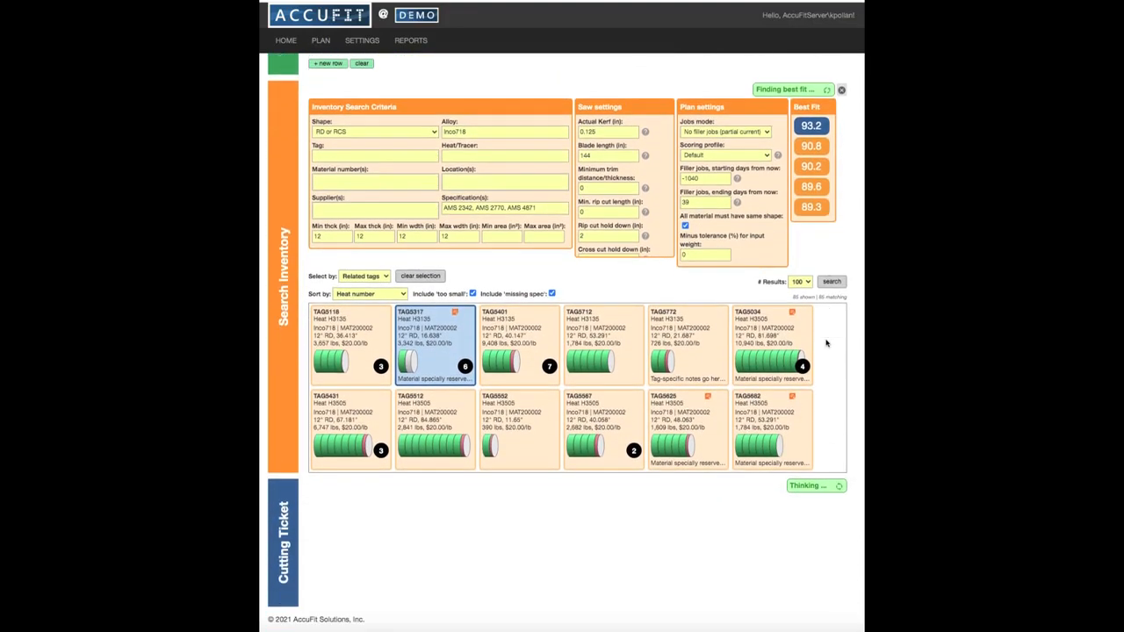
scroll(827, 344, "up", 4)
scroll(826, 342, "up", 1)
scroll(812, 336, "down", 2)
scroll(607, 160, "up", 1)
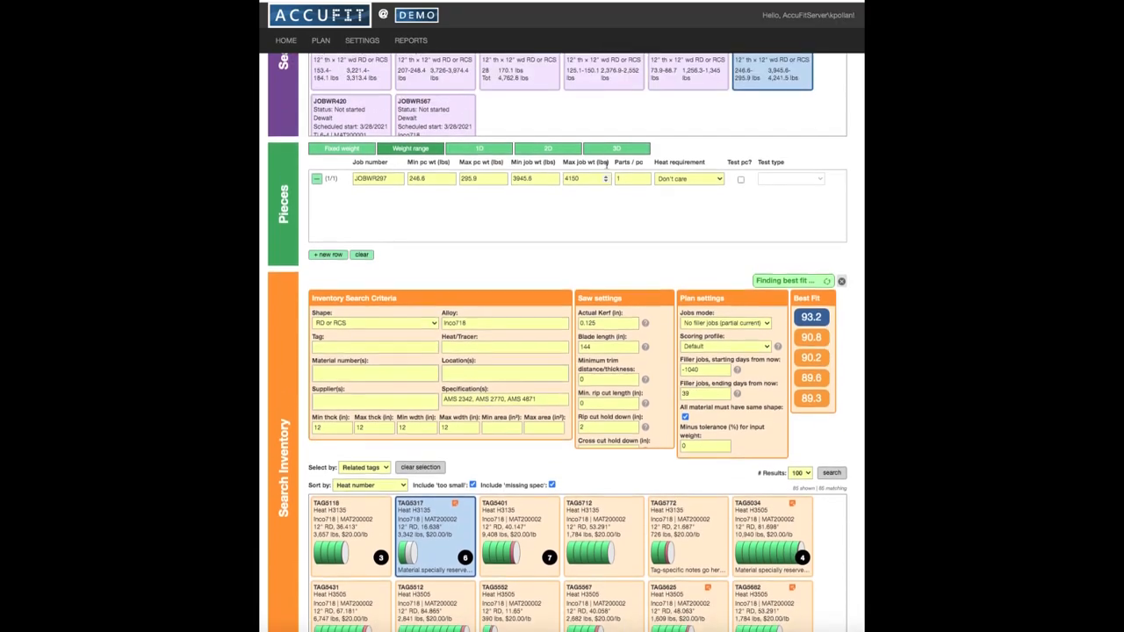
scroll(698, 225, "down", 3)
scroll(792, 367, "down", 5)
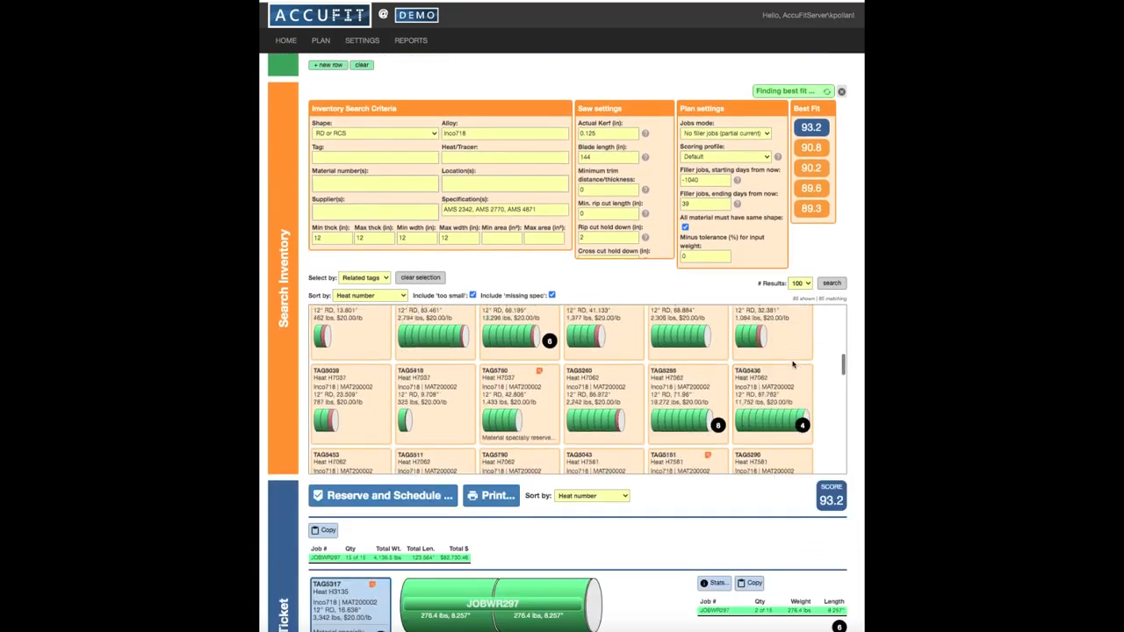
scroll(717, 90, "up", 5)
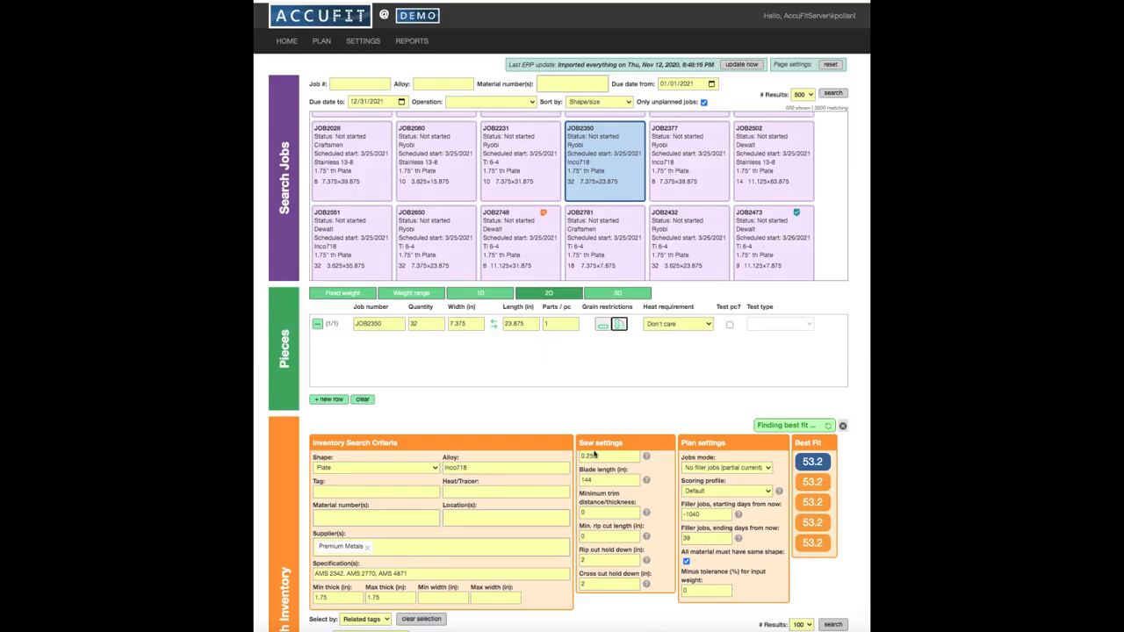
Step: Examine JOB2350's piece requirements, saw settings, selected inventory and the TAG6567 and TAG6622 cutting layouts
scroll(622, 425, "down", 3)
scroll(620, 367, "up", 3)
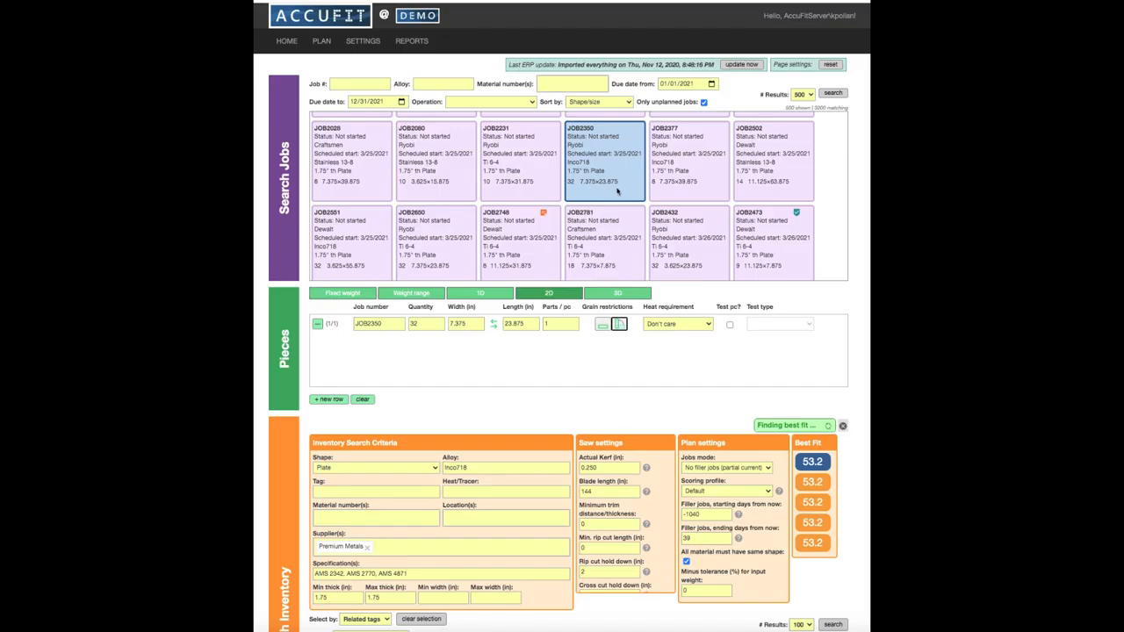
scroll(660, 369, "down", 3)
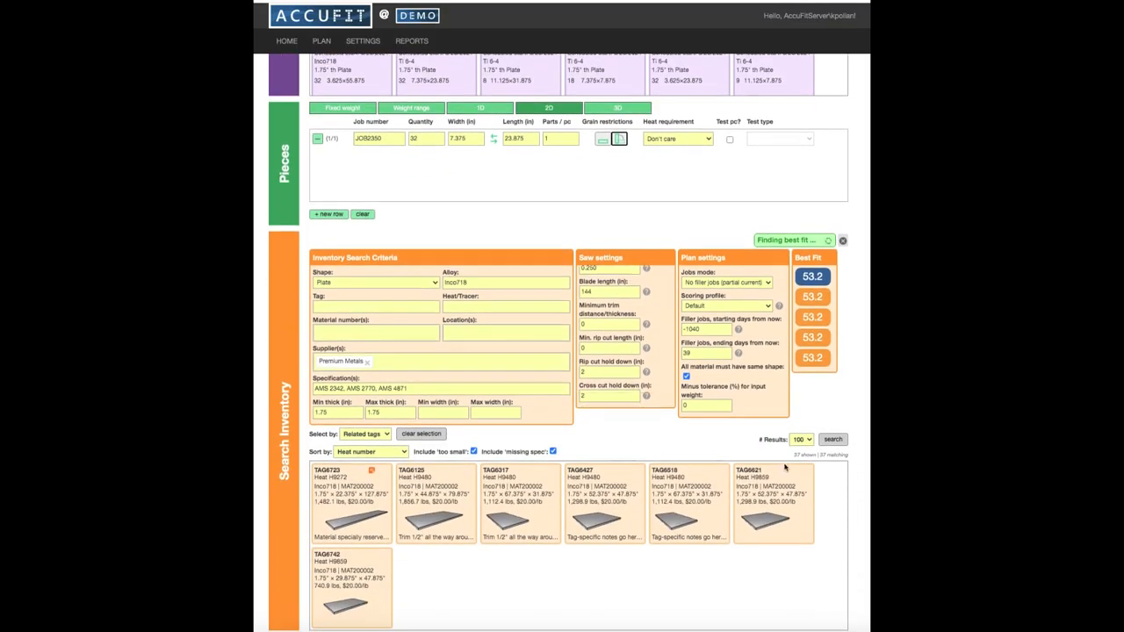
scroll(719, 395, "down", 5)
scroll(779, 428, "up", 3)
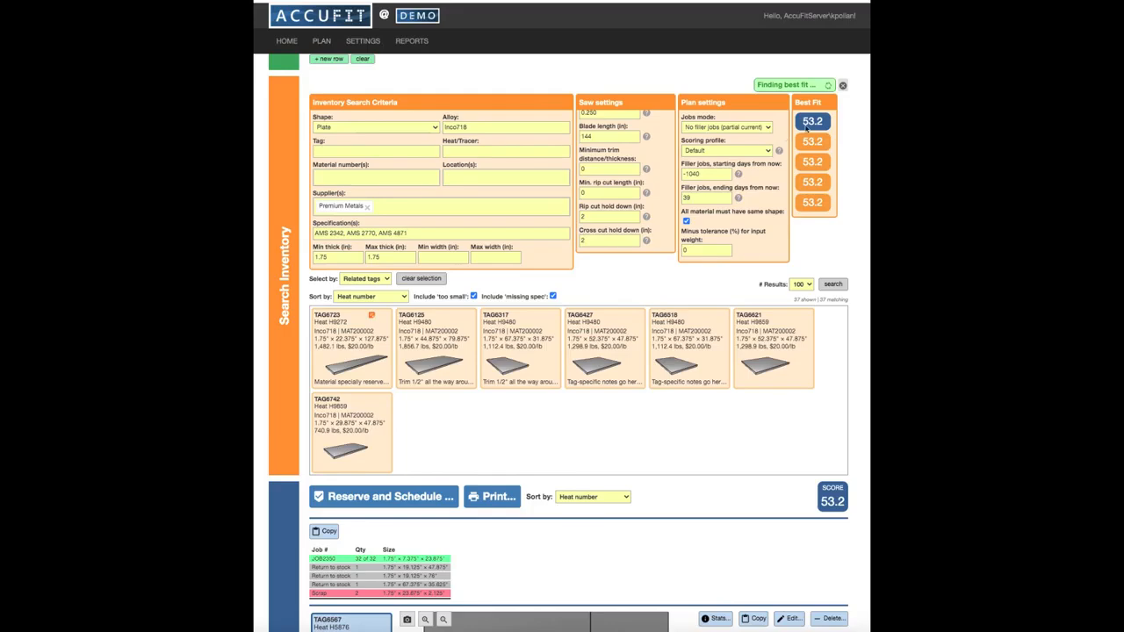
scroll(840, 231, "down", 5)
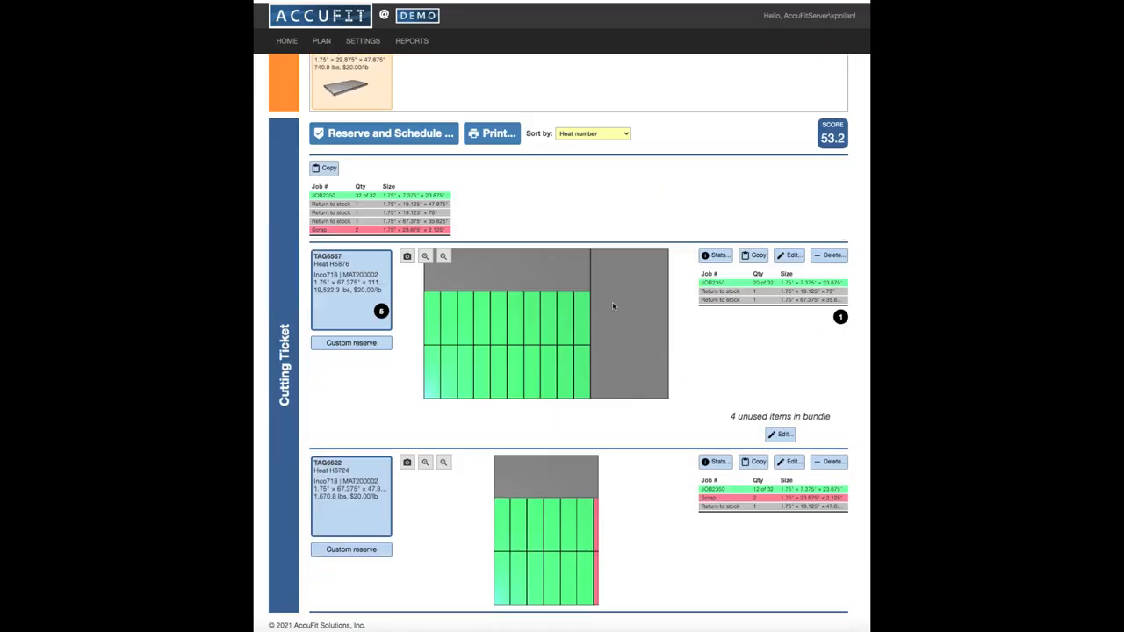
scroll(597, 299, "up", 1)
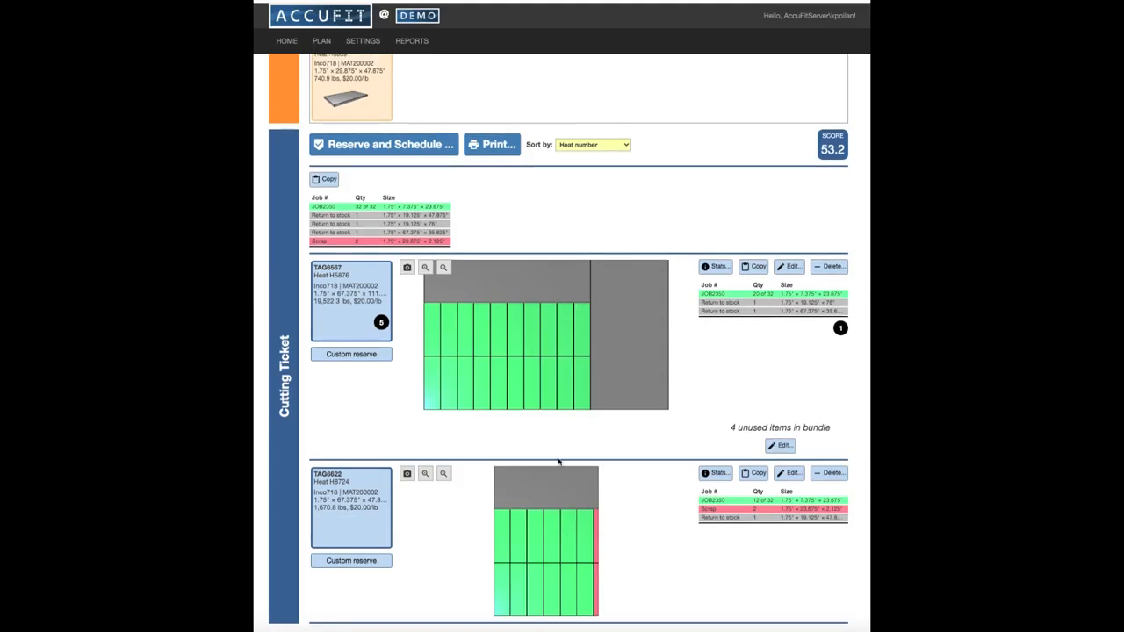
scroll(549, 331, "up", 1)
scroll(562, 324, "up", 5)
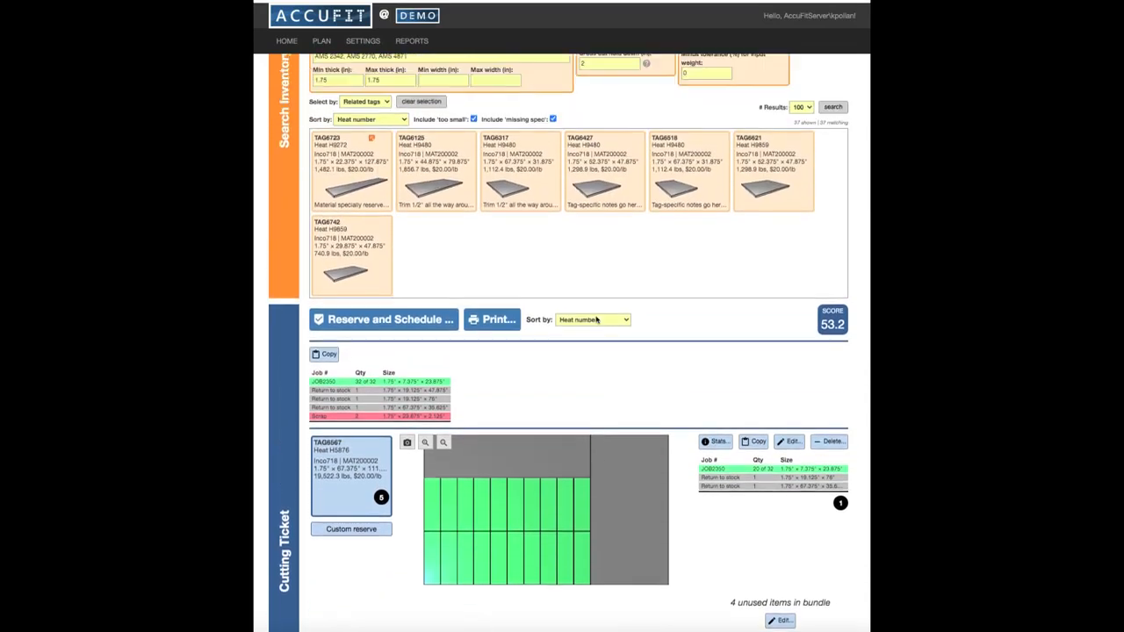
scroll(648, 307, "up", 3)
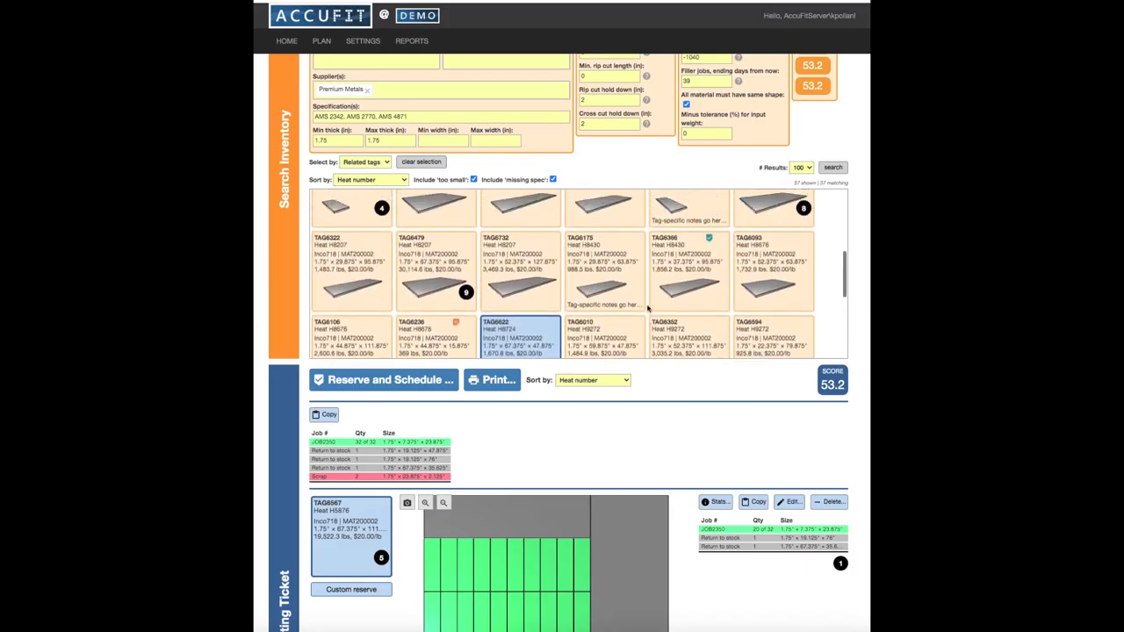
scroll(660, 184, "up", 4)
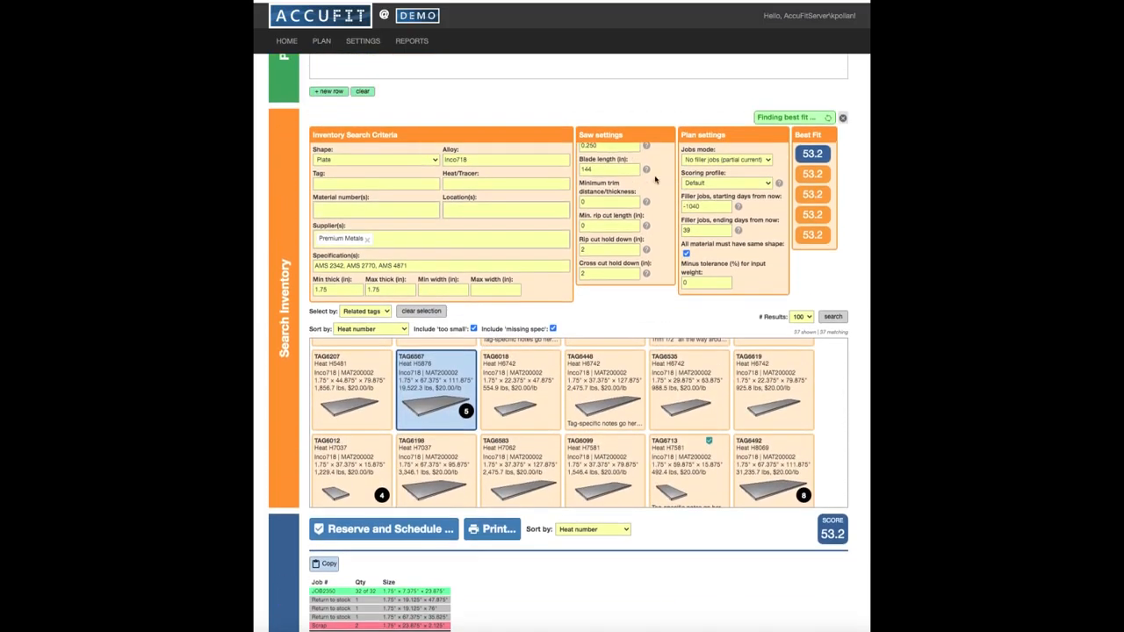
Step: Set the actual kerf for JOB2350's plan to 0.125 in and recalculate the best fit
scroll(651, 181, "up", 1)
left_click(600, 160)
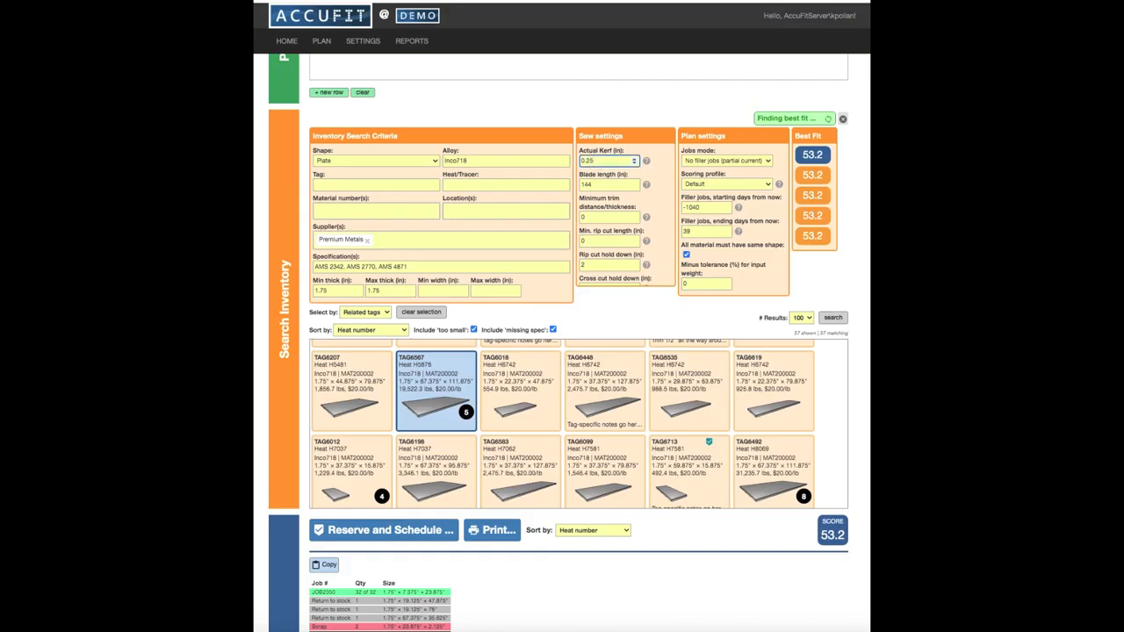
key("BackSpace")
key("BackSpace")
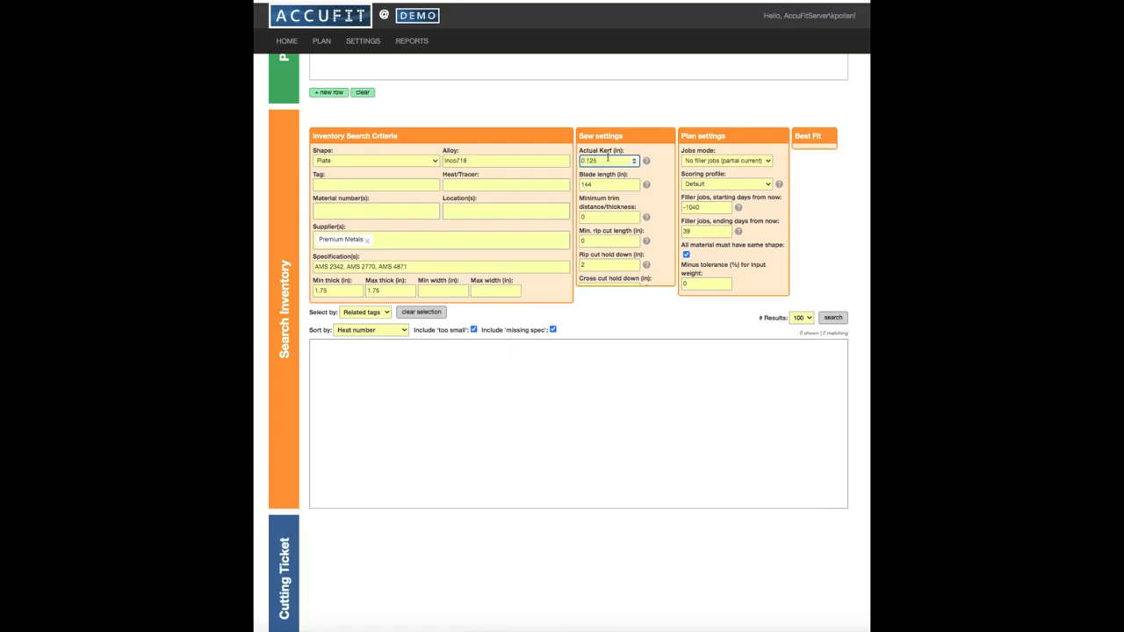
Step: Load the highest-scoring best-fit plan for JOB2350 with the reduced kerf and view its cutting ticket
left_click(816, 180)
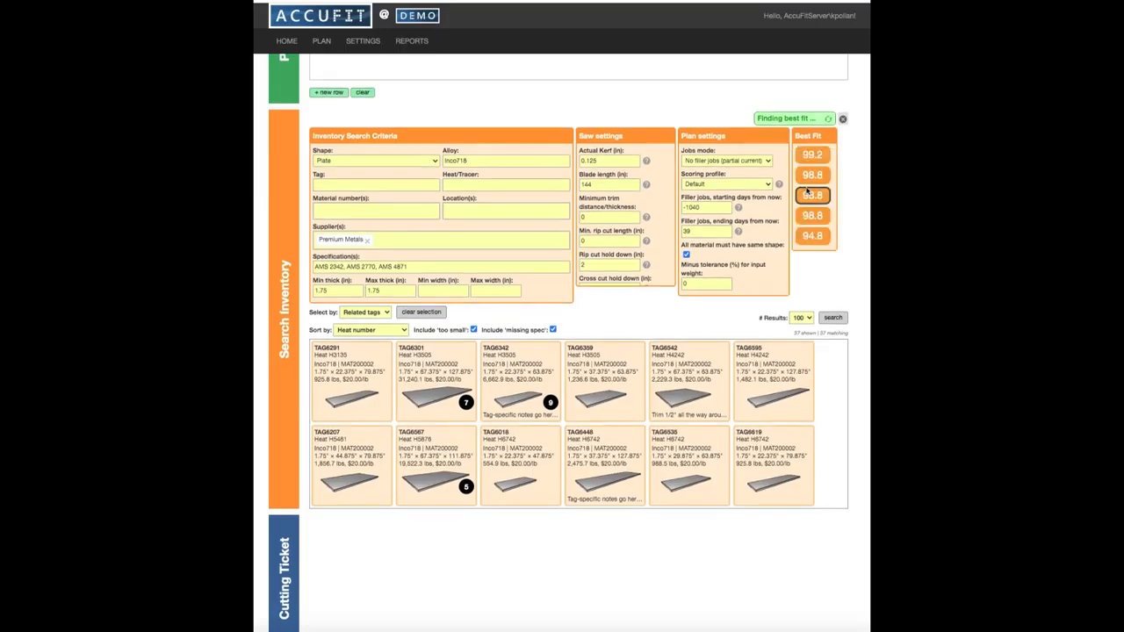
left_click(811, 155)
scroll(837, 167, "down", 2)
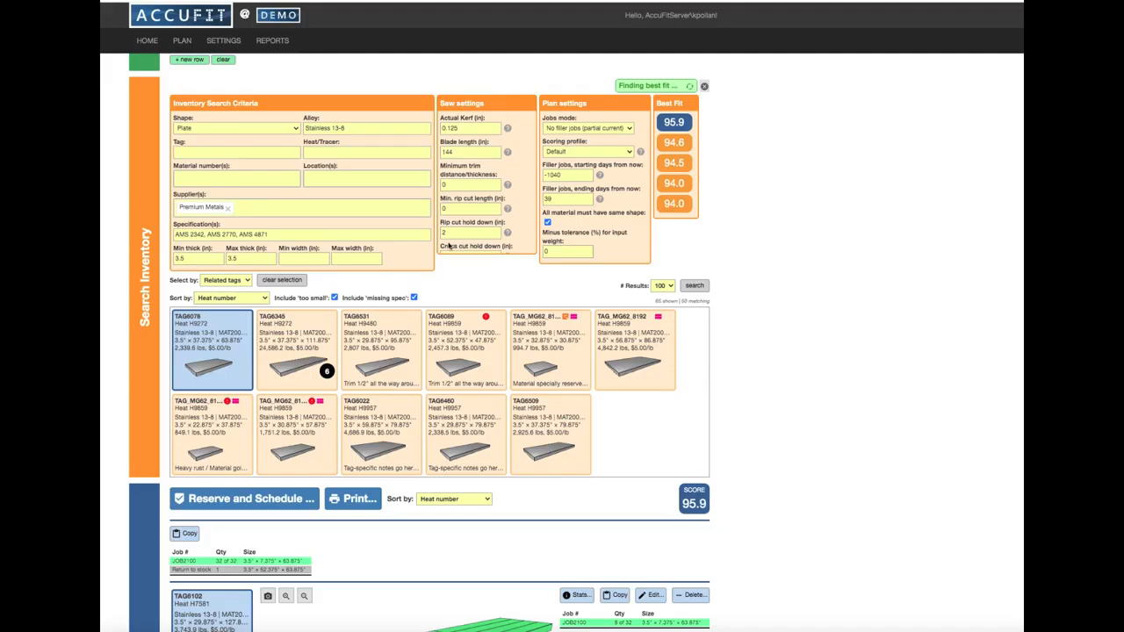
Step: Open the Executed Plans report, review the full list of columns available for display, and close it without applying changes
left_click(275, 49)
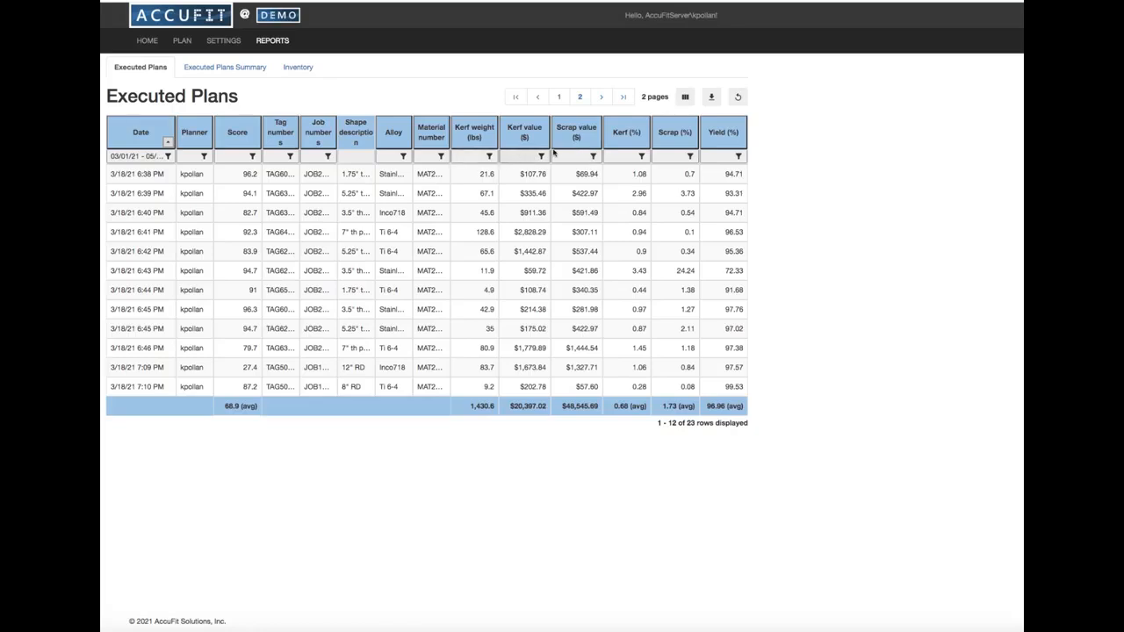
left_click(685, 96)
scroll(902, 271, "down", 10)
scroll(901, 270, "up", 5)
scroll(901, 270, "up", 4)
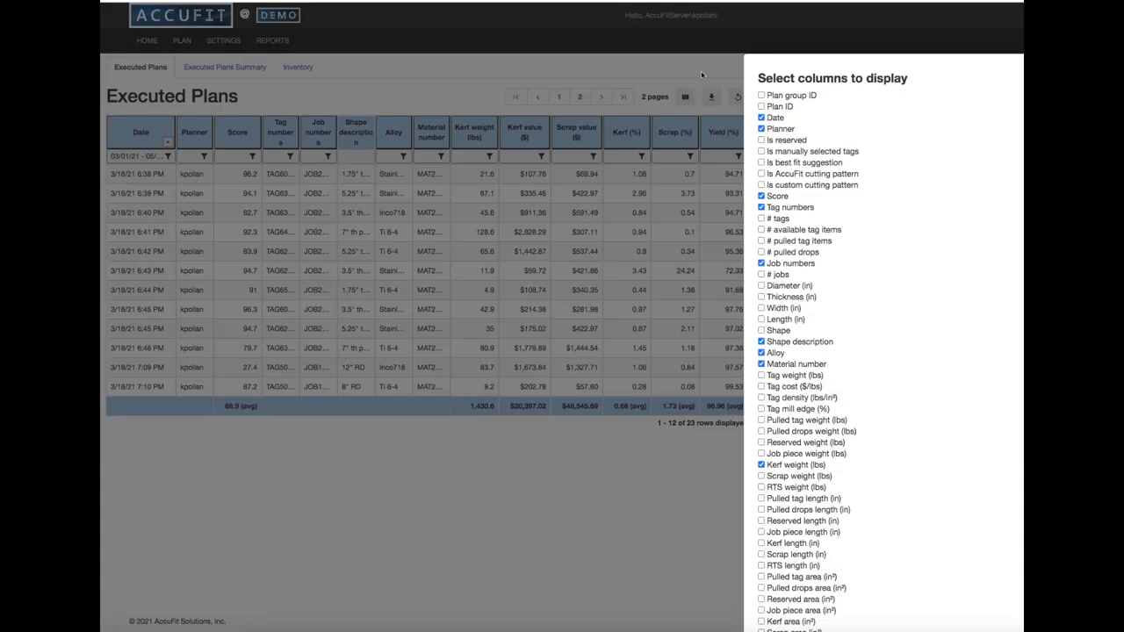
scroll(787, 156, "down", 5)
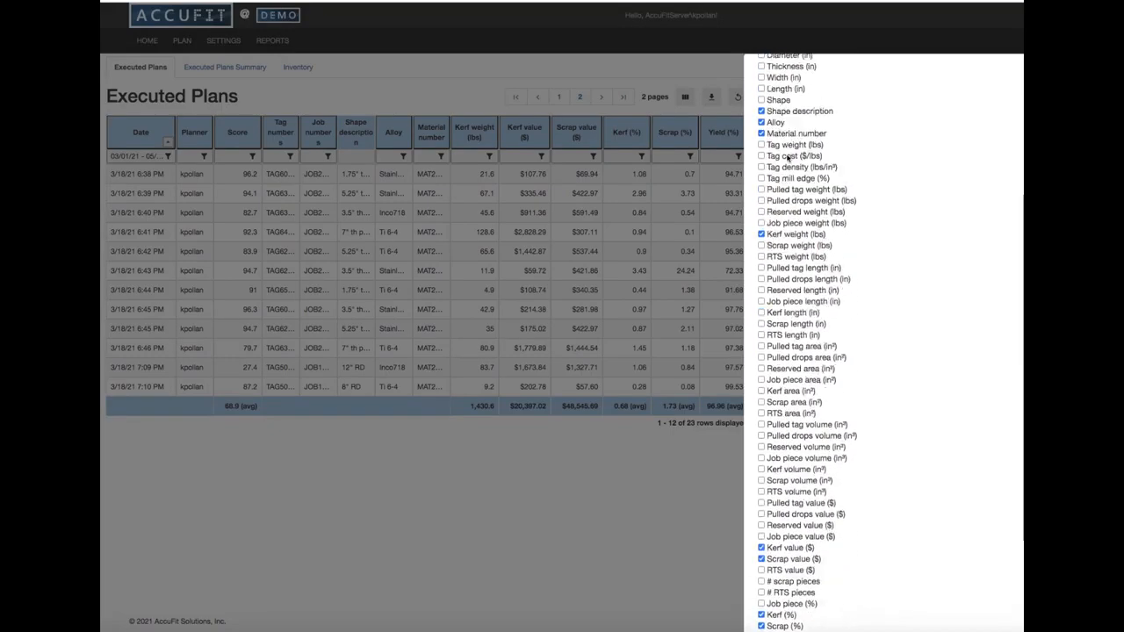
scroll(788, 156, "down", 3)
scroll(787, 156, "up", 8)
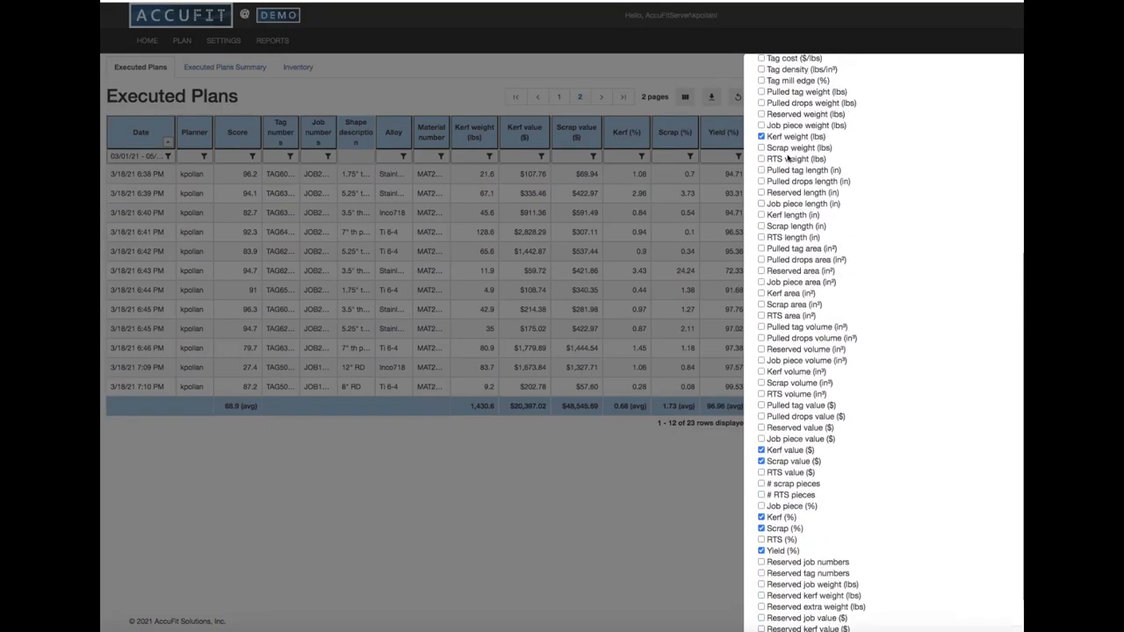
left_click(691, 71)
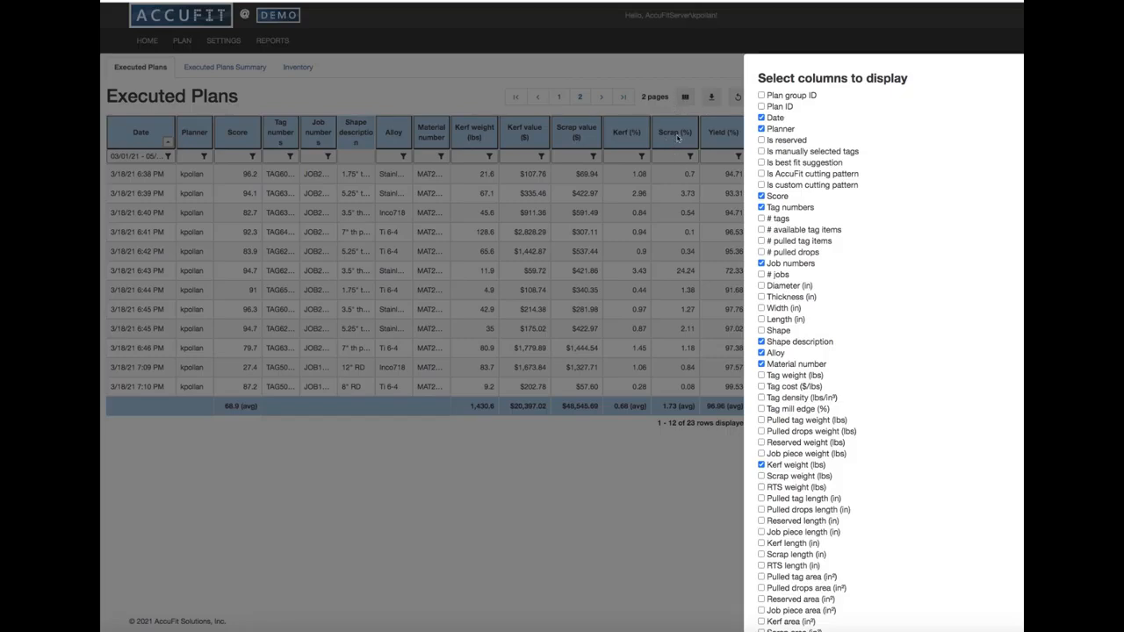
left_click(593, 140)
scroll(1019, 66, "down", 5)
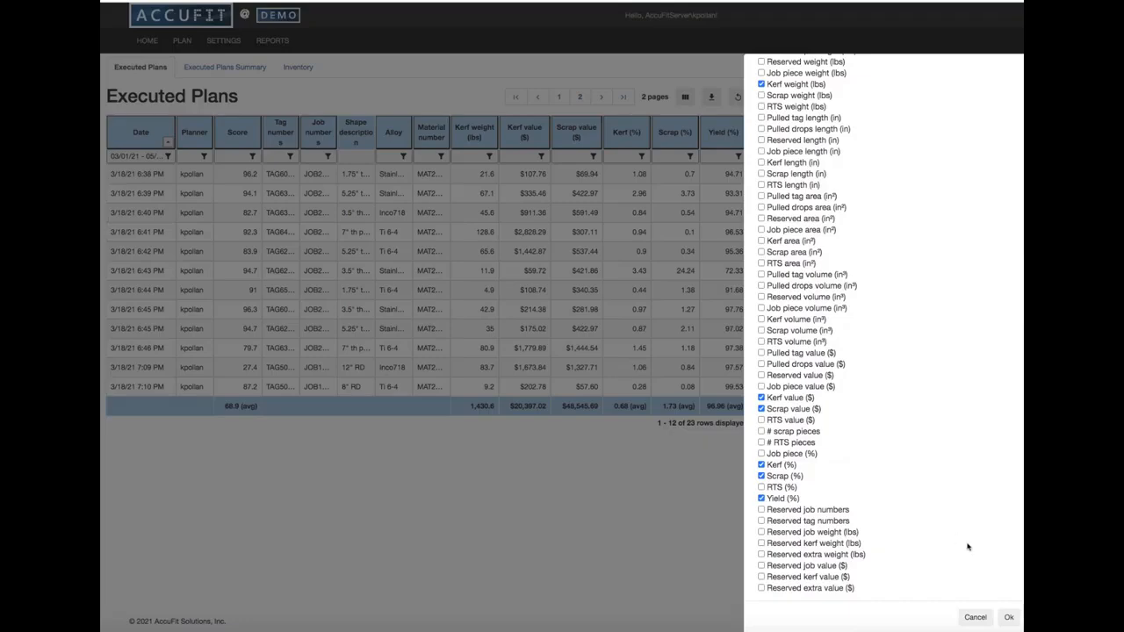
left_click(975, 618)
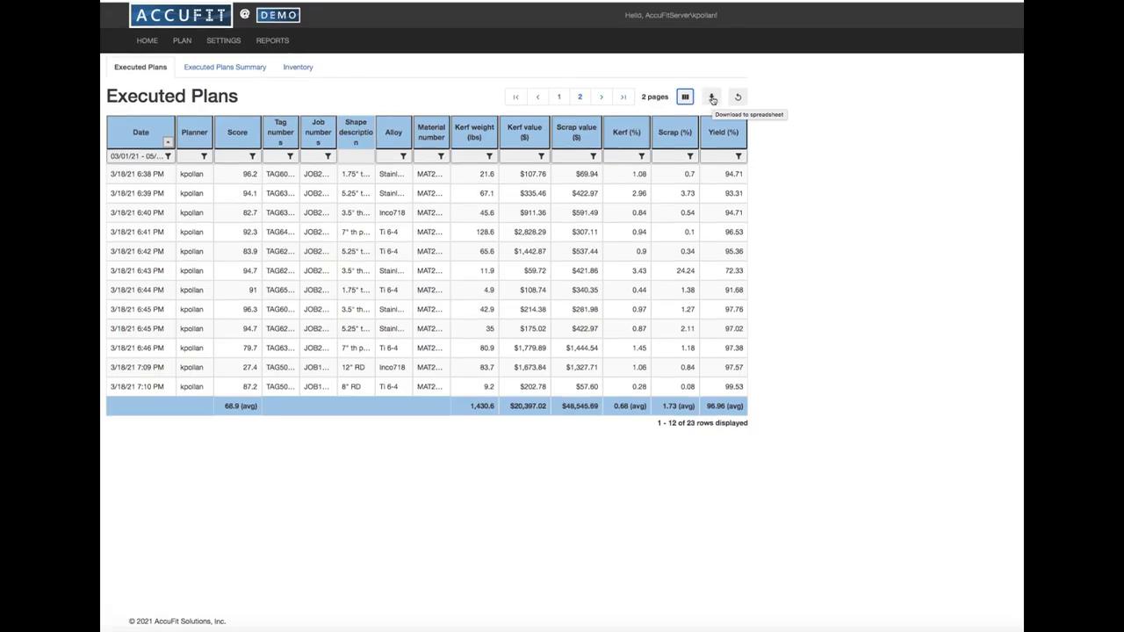
Step: Download the Executed Plans report to a spreadsheet
left_click(712, 99)
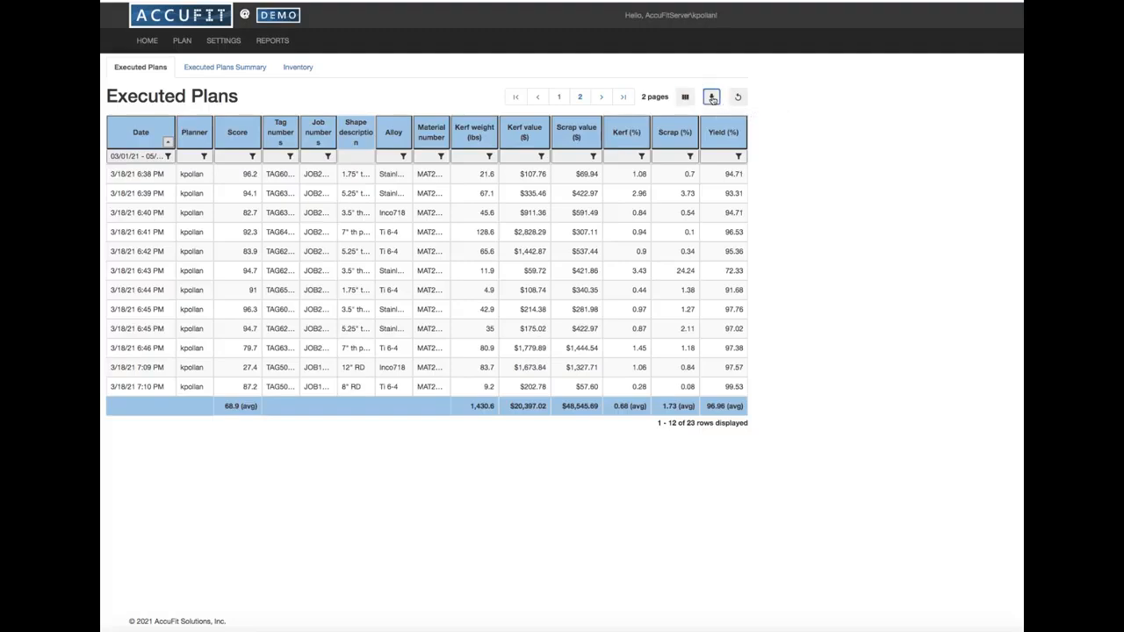